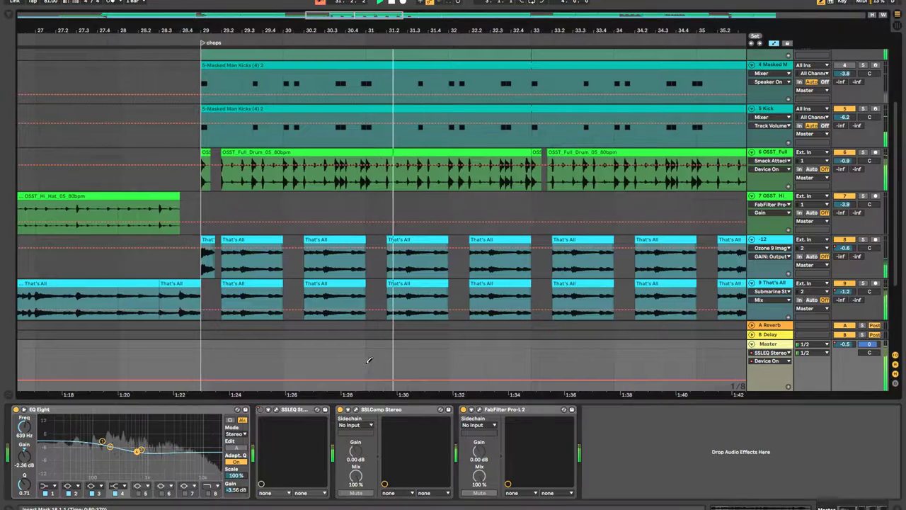
# Step: Draw Device On pulses at bars 31, 33, 34 and 36 in the Master track's SSLEQ automation
pyautogui.click(381, 360)
pyautogui.click(453, 353)
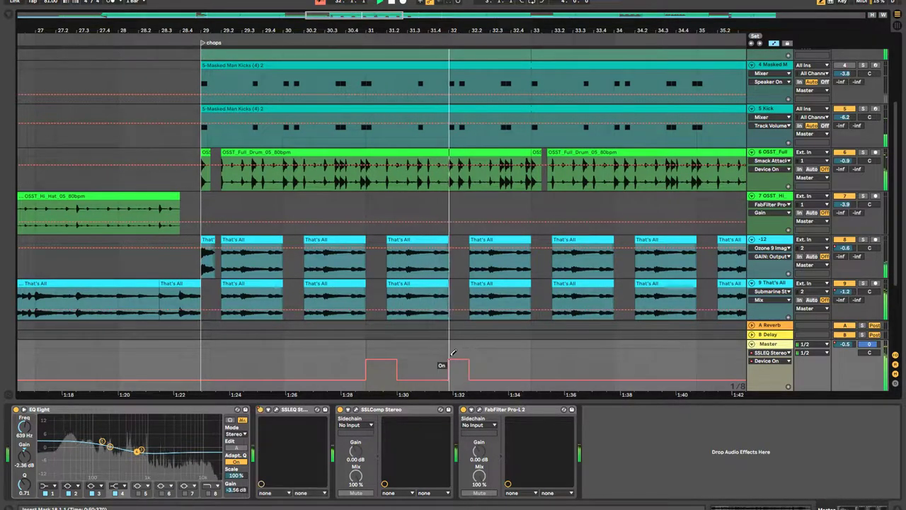
pyautogui.click(466, 383)
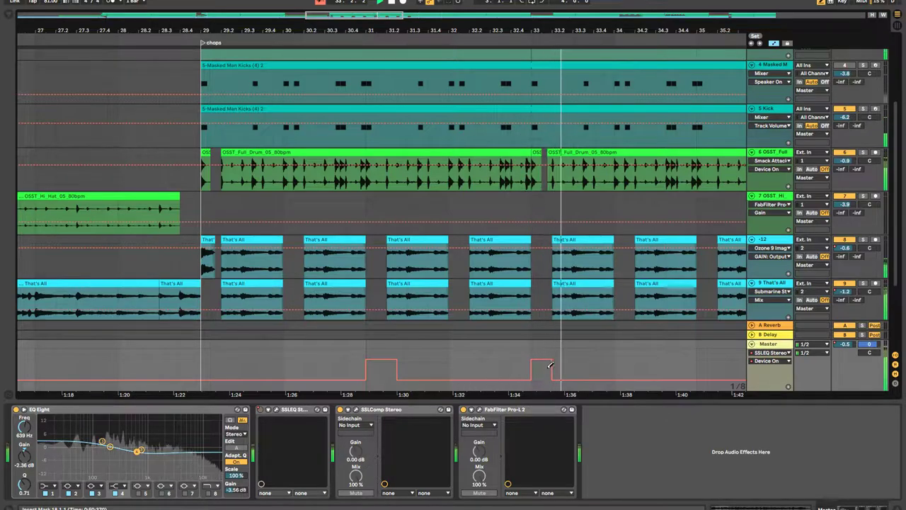
pyautogui.press('+')
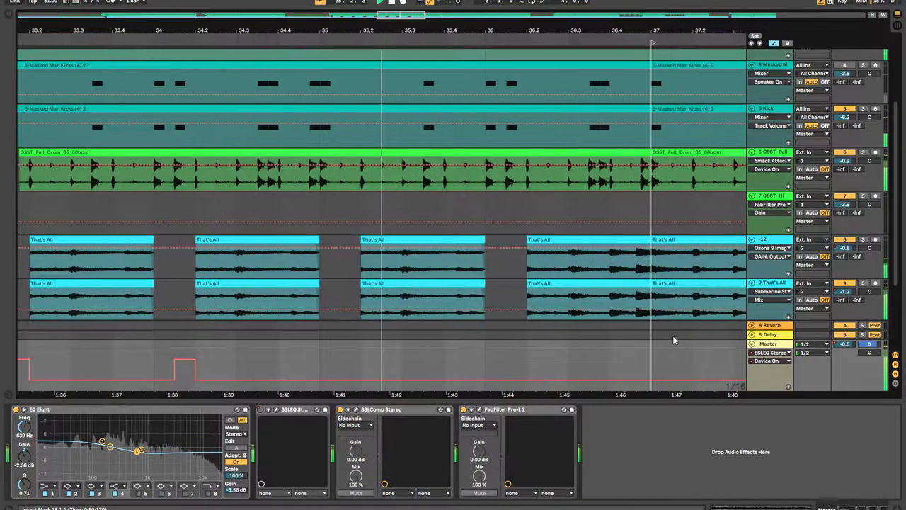
pyautogui.moveTo(459, 352); pyautogui.dragTo(538, 354)
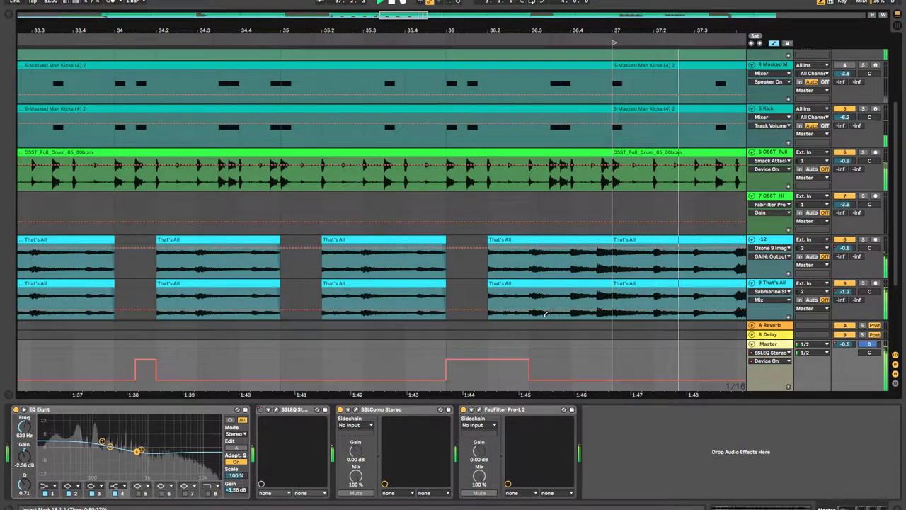
# Step: Select bars 29 to 37 of the Master automation and loop that chops section
pyautogui.press('-')
pyautogui.press('-')
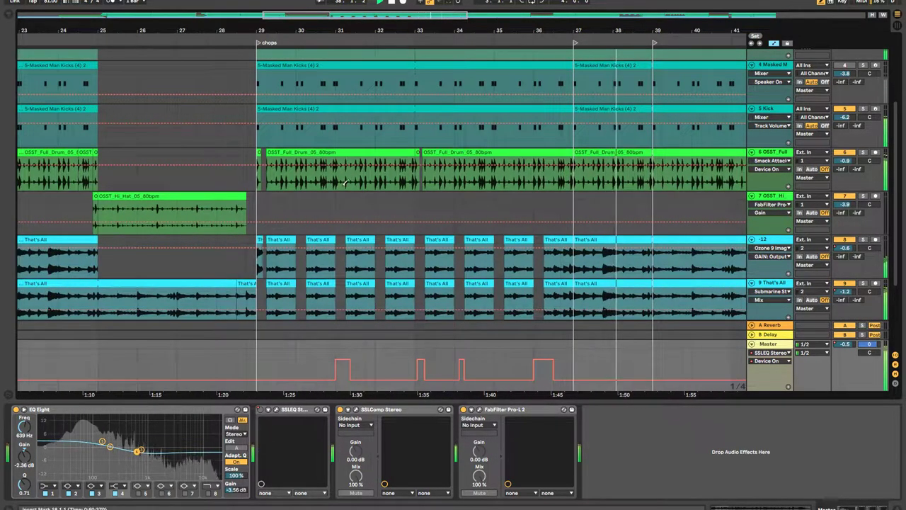
pyautogui.moveTo(258, 358); pyautogui.dragTo(570, 368)
pyautogui.hotkey('ctrl', 'l')
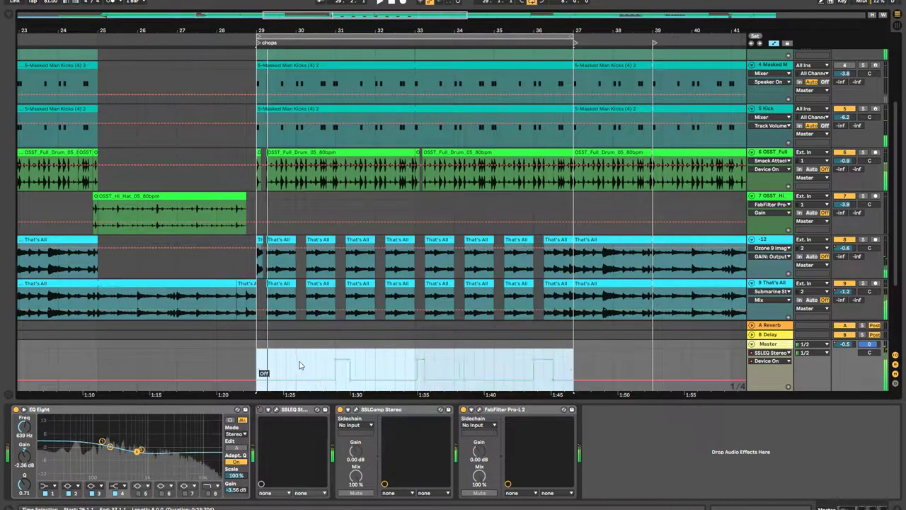
pyautogui.click(286, 366)
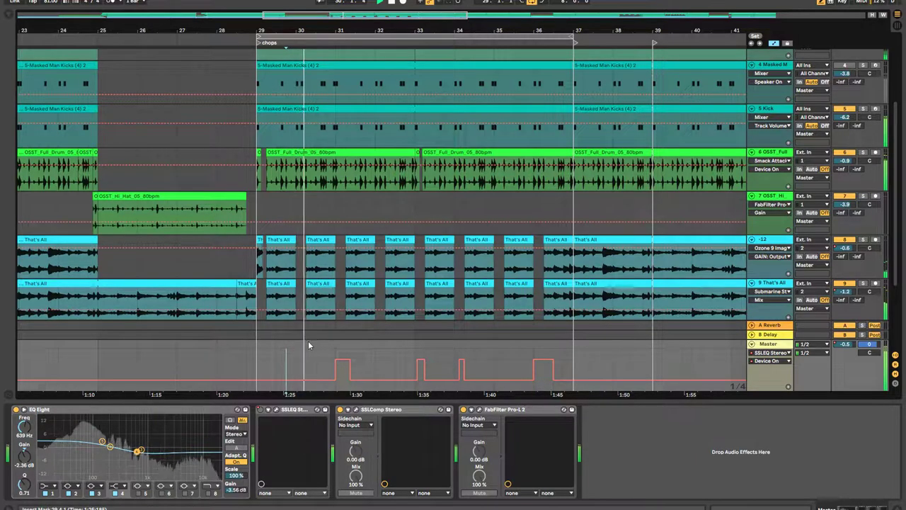
# Step: Shorten the Device On pulse at bar 31 to end with the sample gap, and replace the bar 34 pulse with one at bar 35
pyautogui.press('+')
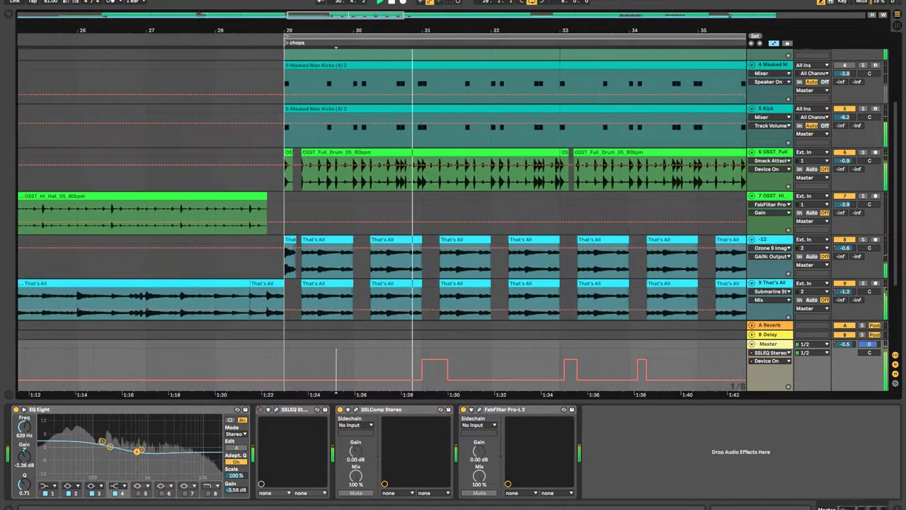
pyautogui.press('+')
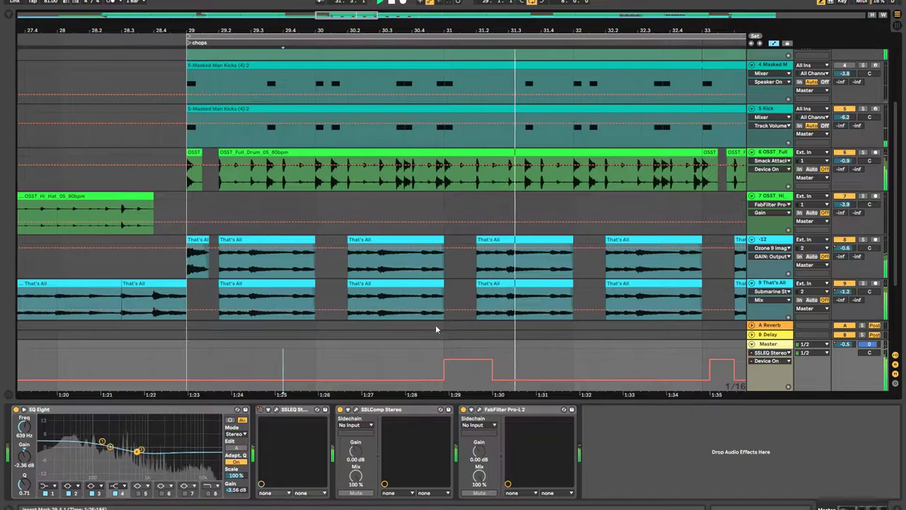
pyautogui.moveTo(487, 374); pyautogui.dragTo(475, 373)
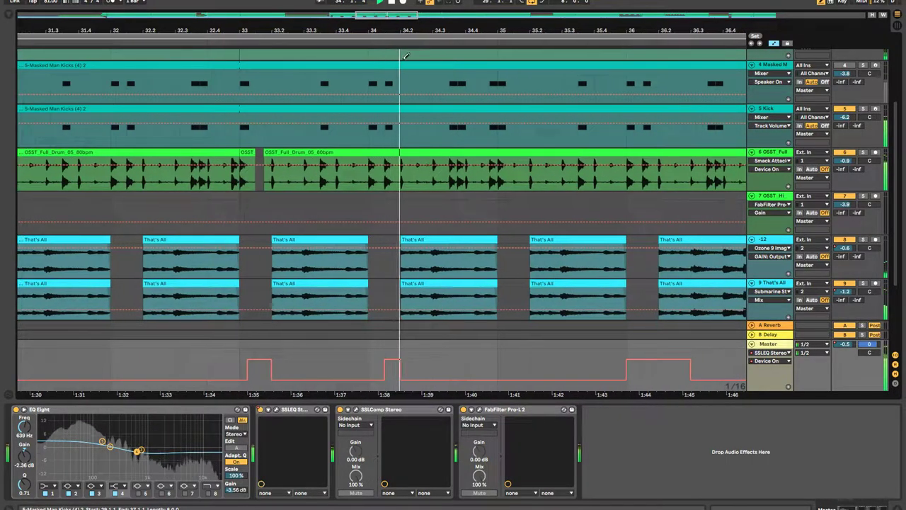
pyautogui.press('-')
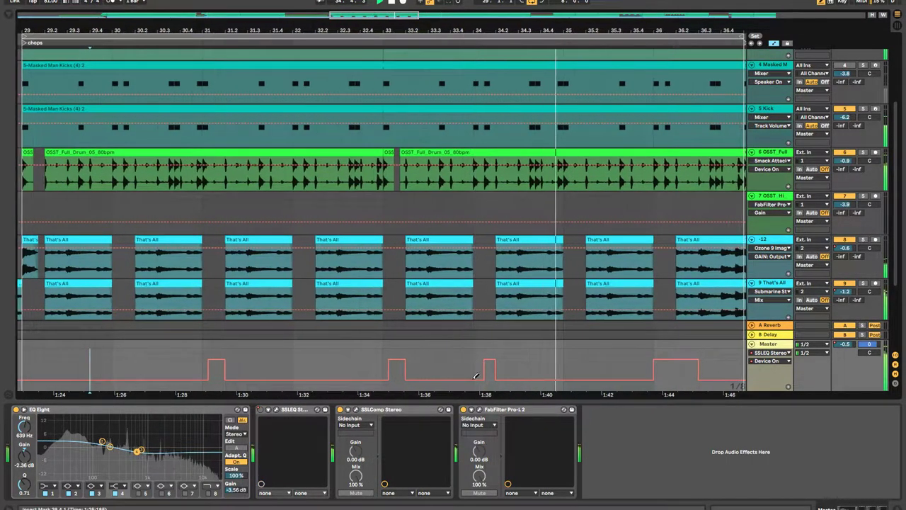
pyautogui.click(582, 349)
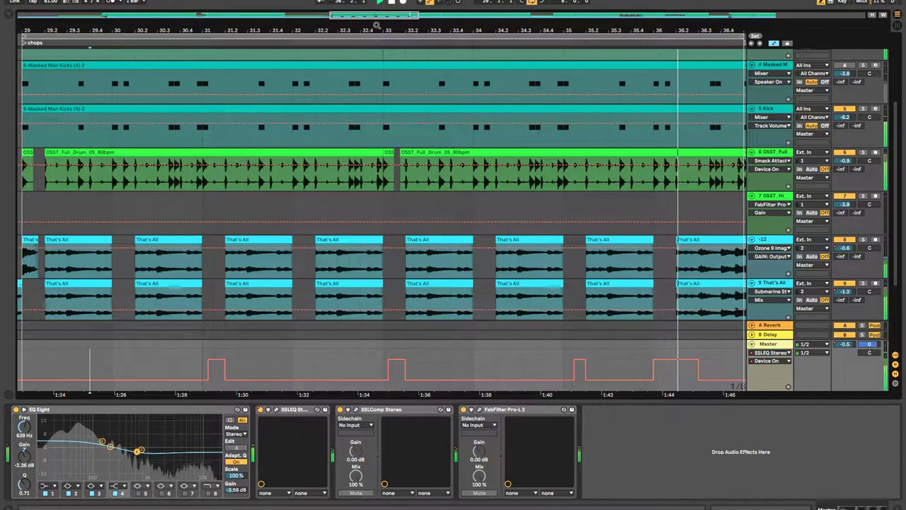
# Step: Erase the Master Device On pulse at bar 36 and draw short pulses in the gaps at bars 29, 32 and 34
pyautogui.press('-')
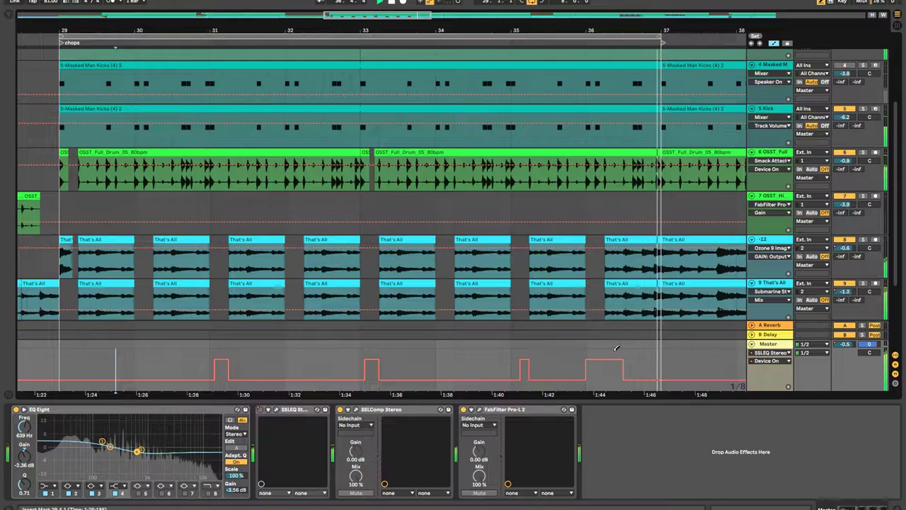
pyautogui.moveTo(631, 359); pyautogui.dragTo(644, 382)
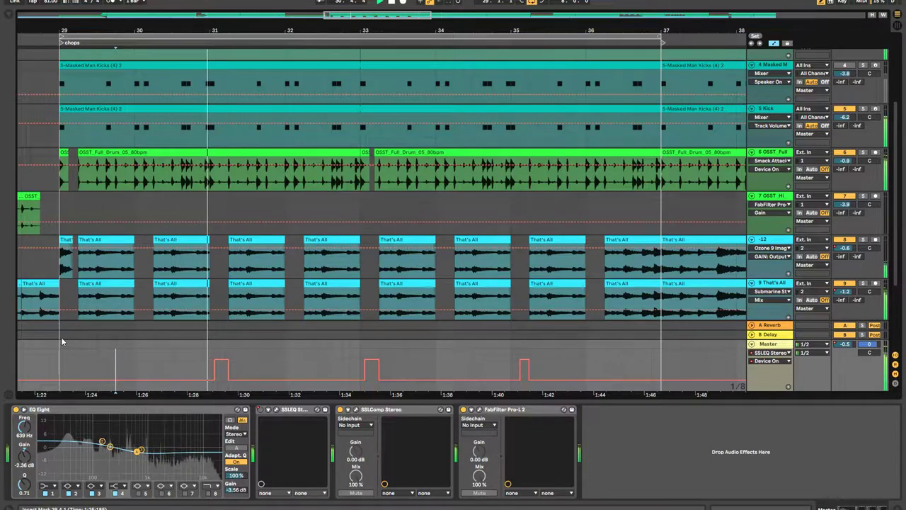
pyautogui.moveTo(73, 380); pyautogui.dragTo(77, 344)
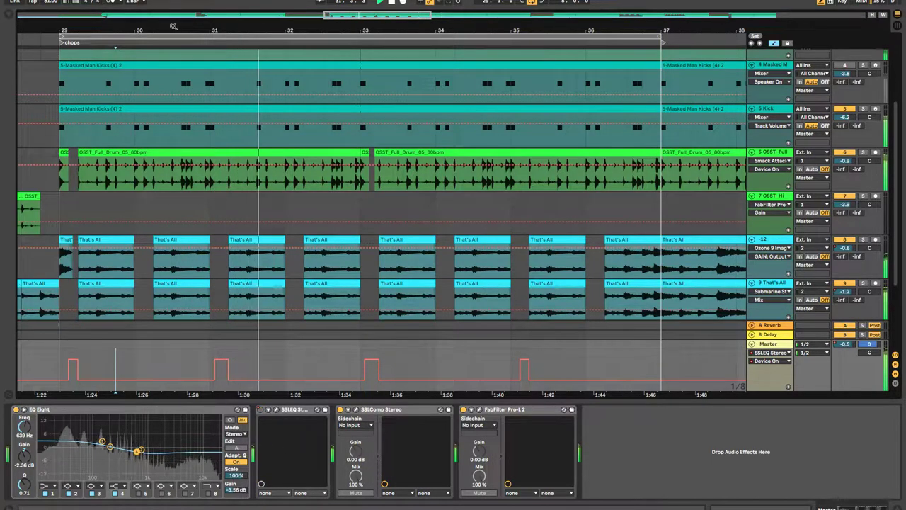
pyautogui.click(301, 357)
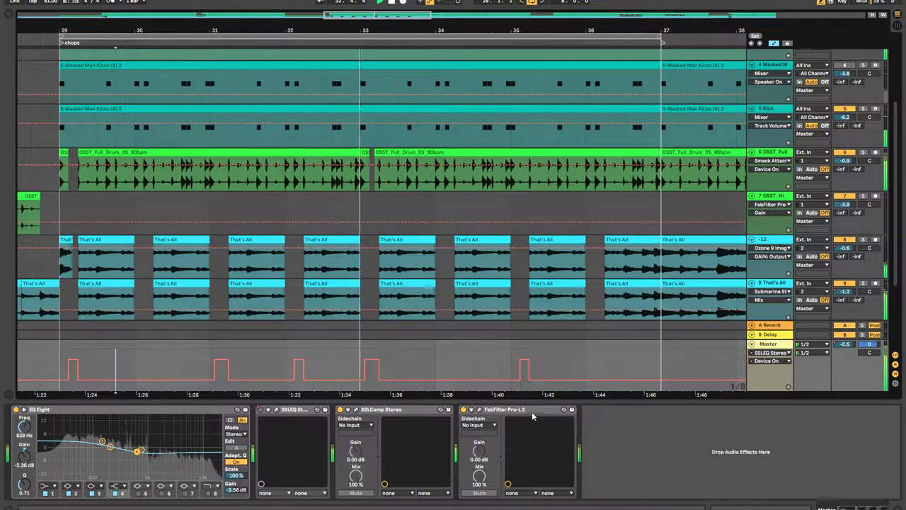
pyautogui.click(449, 360)
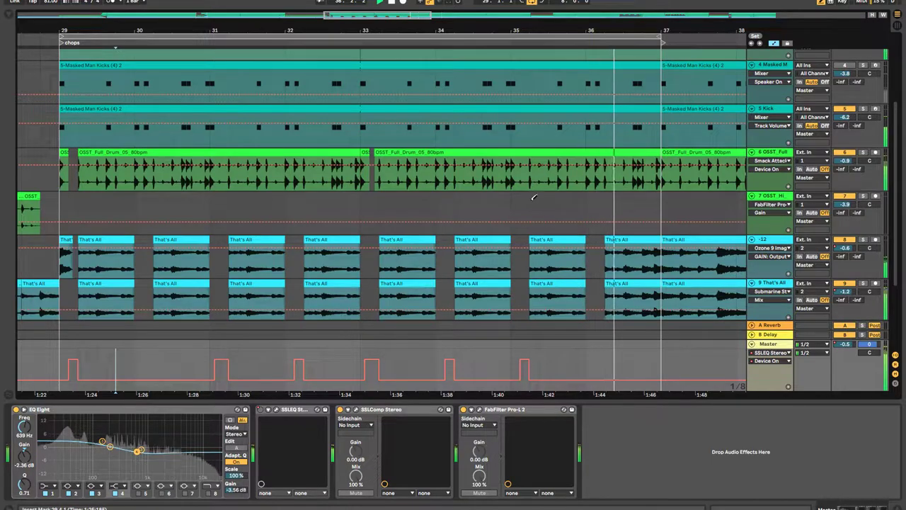
# Step: Cut the OSST_Full_Drum clip from 35.1.3 to 35.2.1 and delete that piece to leave a gap under the Device On pulse
pyautogui.moveTo(521, 177); pyautogui.dragTo(527, 184)
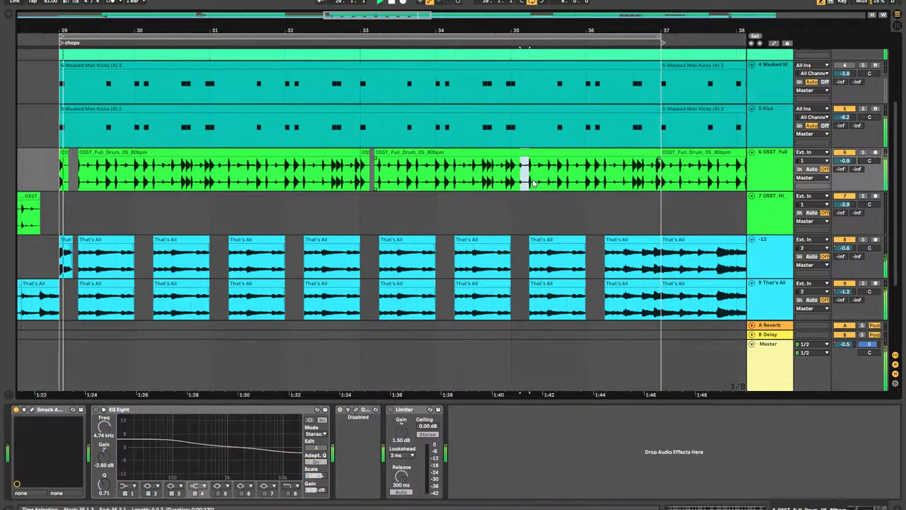
pyautogui.hotkey('ctrl', 'e')
pyautogui.press('a')
pyautogui.press('a')
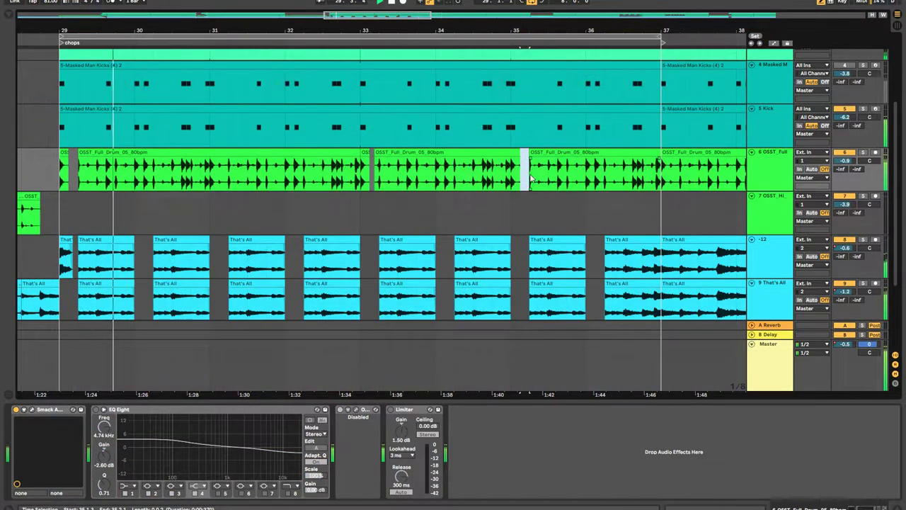
pyautogui.press('Delete')
pyautogui.press('a')
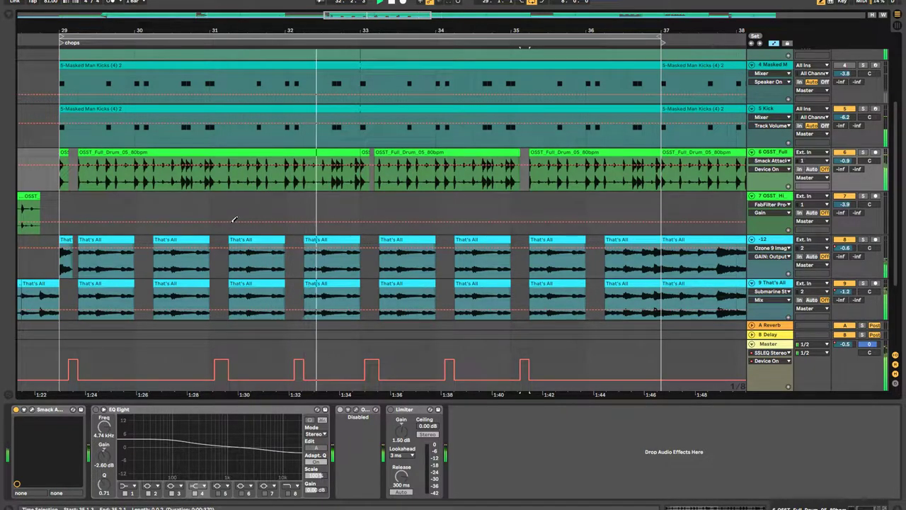
# Step: Fine-tune the start of the Master Device On pulse at bar 32 so it begins slightly ahead of the second kick
pyautogui.scroll(5, 274, 298)
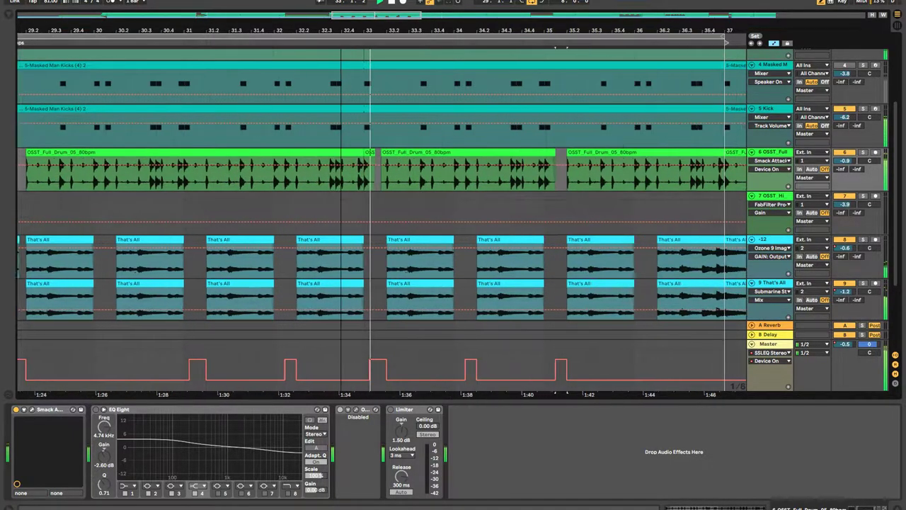
pyautogui.hscroll(-2, 319, 349)
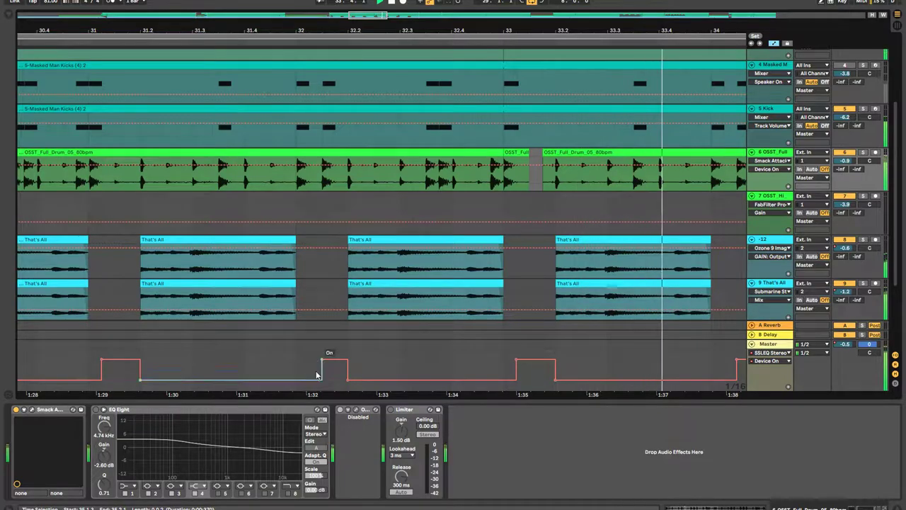
pyautogui.click(322, 364)
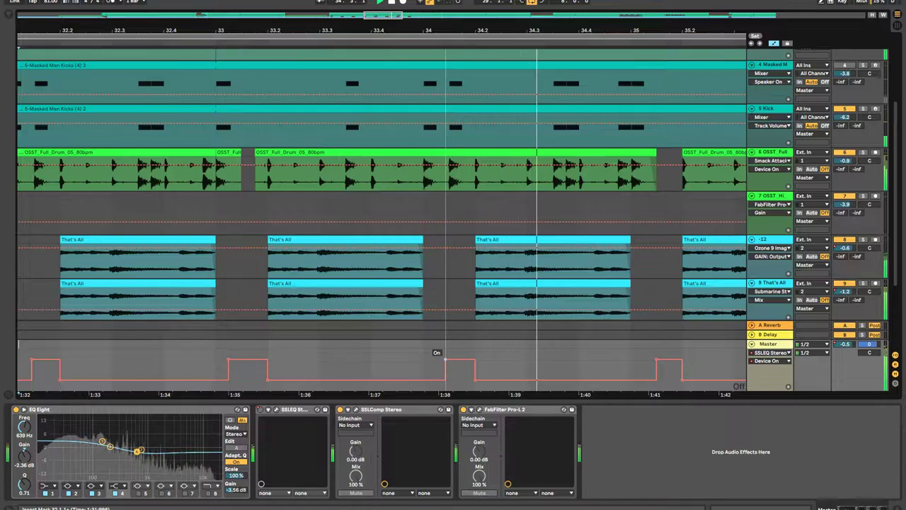
# Step: Play the passage leading into bar 34 and fine-tune the Device On pulse's start to fall just before the second kick
pyautogui.click(398, 363)
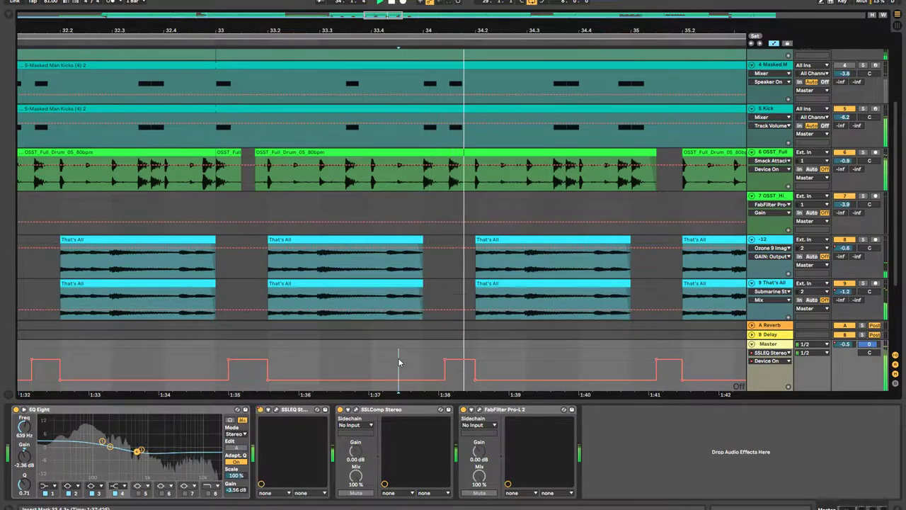
pyautogui.press('space')
pyautogui.press('space')
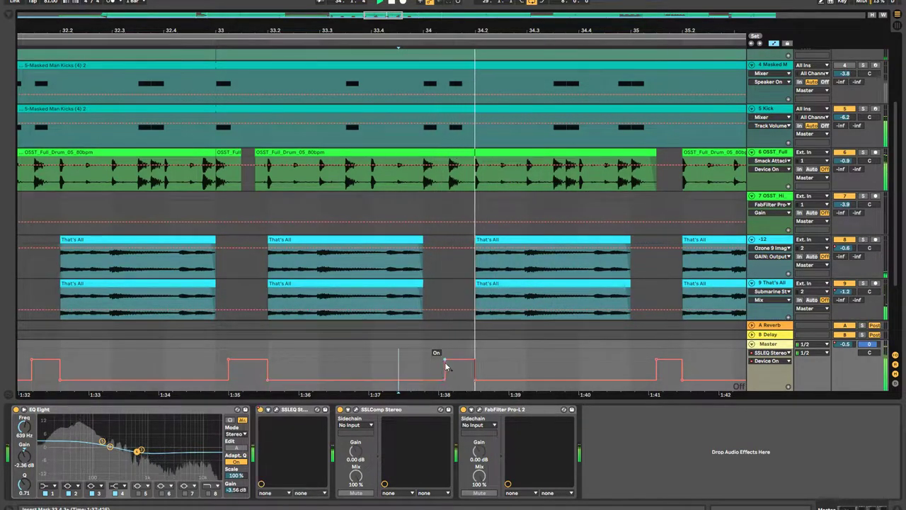
pyautogui.click(449, 357)
pyautogui.scroll(3, 445, 360)
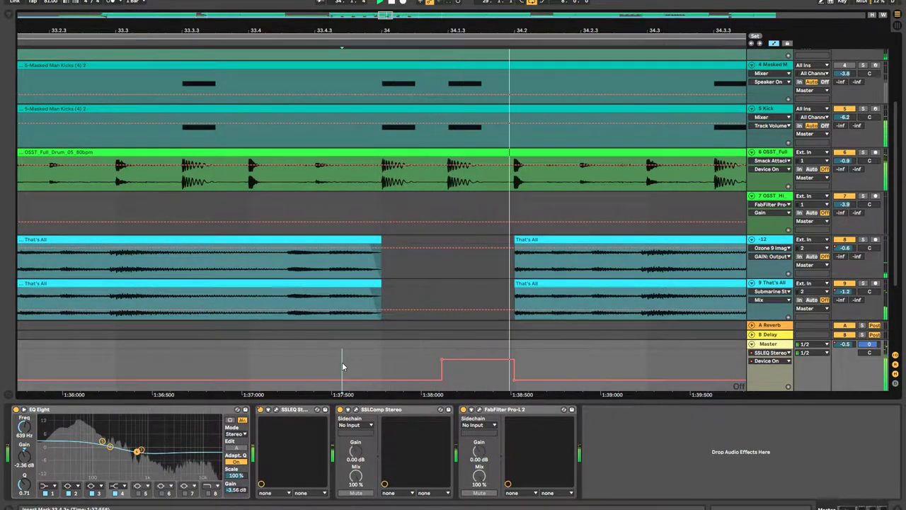
pyautogui.scroll(-5, 342, 366)
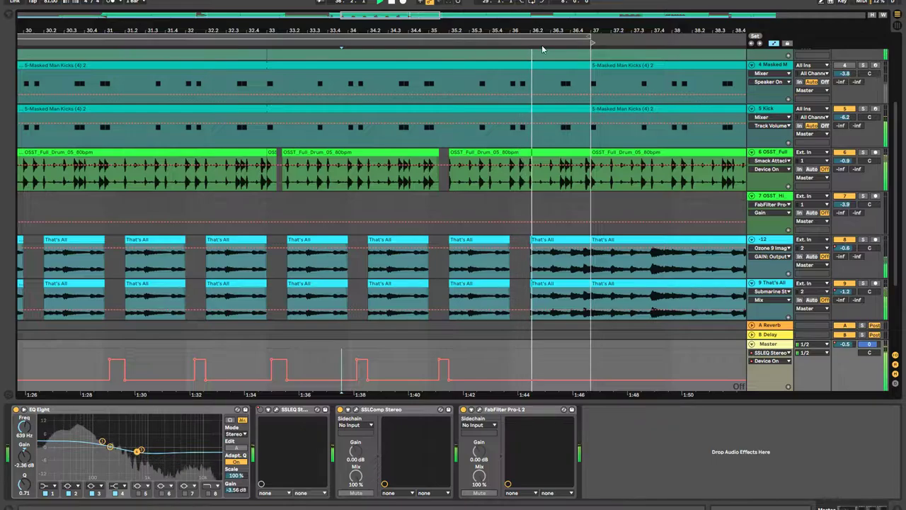
# Step: Hide the automation, make the view follow playback, and examine the tracks beyond the chops section
pyautogui.press('a')
pyautogui.hotkey('ctrl', 'shift', 'f')
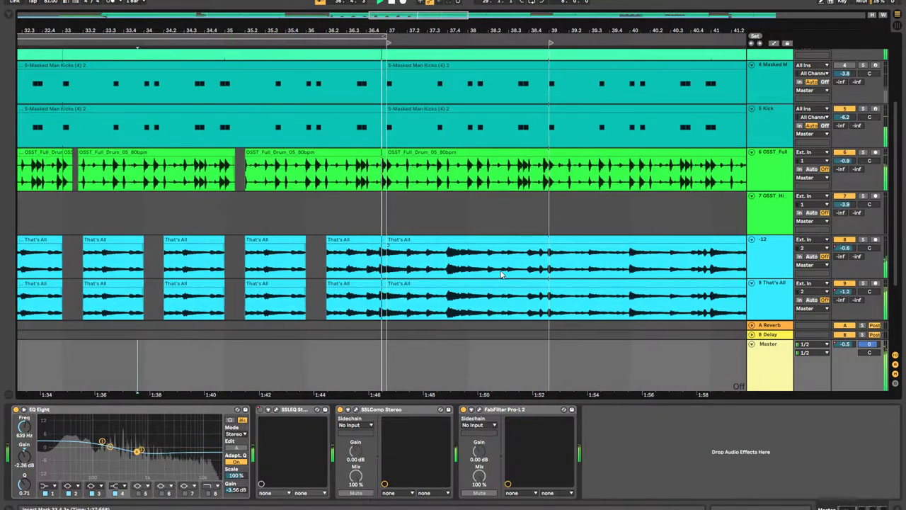
pyautogui.scroll(-3, 506, 258)
pyautogui.scroll(-1, 505, 258)
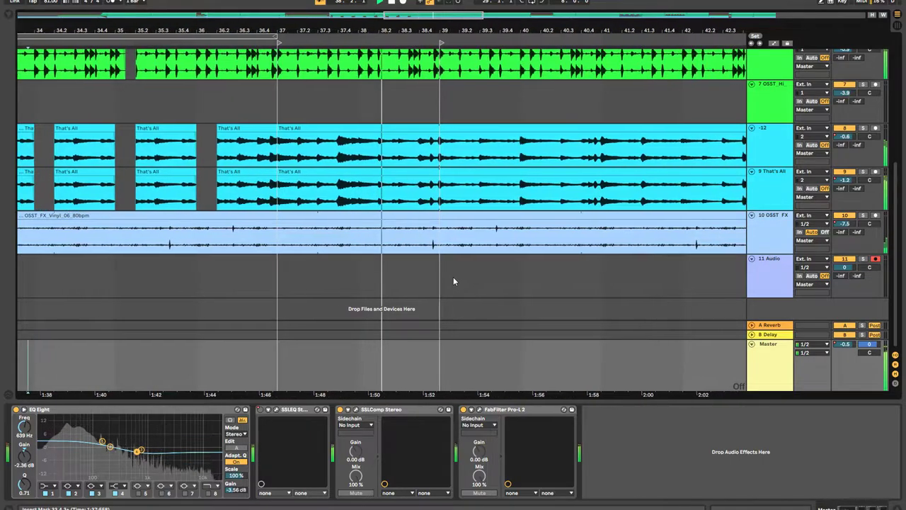
pyautogui.scroll(8, 453, 277)
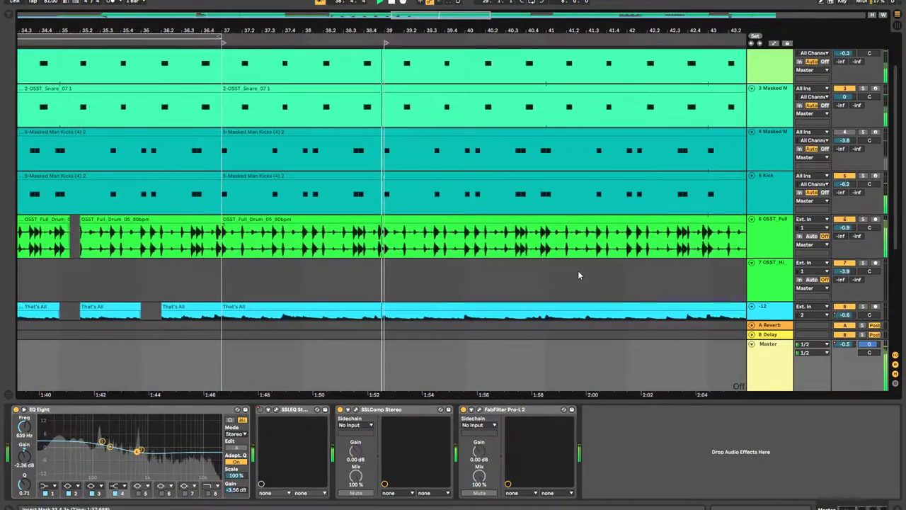
pyautogui.scroll(-3, 590, 274)
pyautogui.scroll(3, 529, 319)
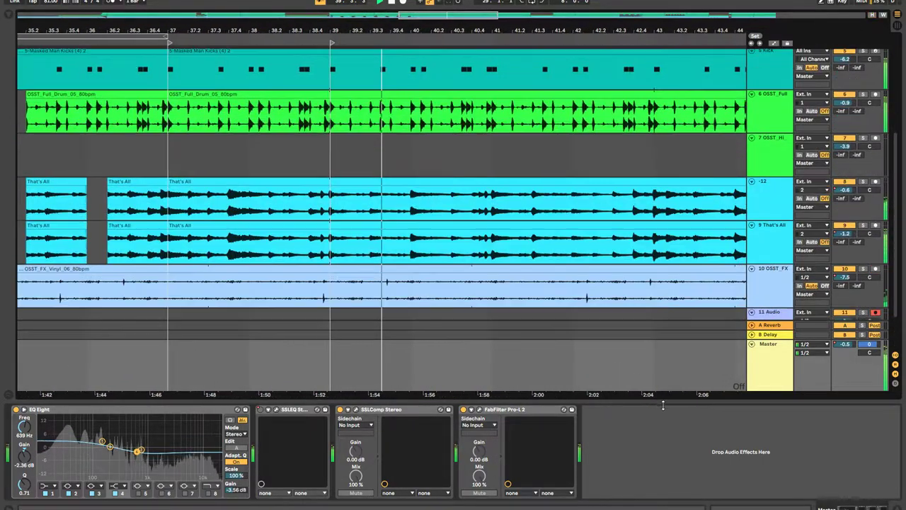
# Step: Hide the device view and show the whole arrangement, examining it with the automation shown and hidden
pyautogui.hotkey('ctrl', 'alt', 'l')
pyautogui.scroll(-10, 530, 370)
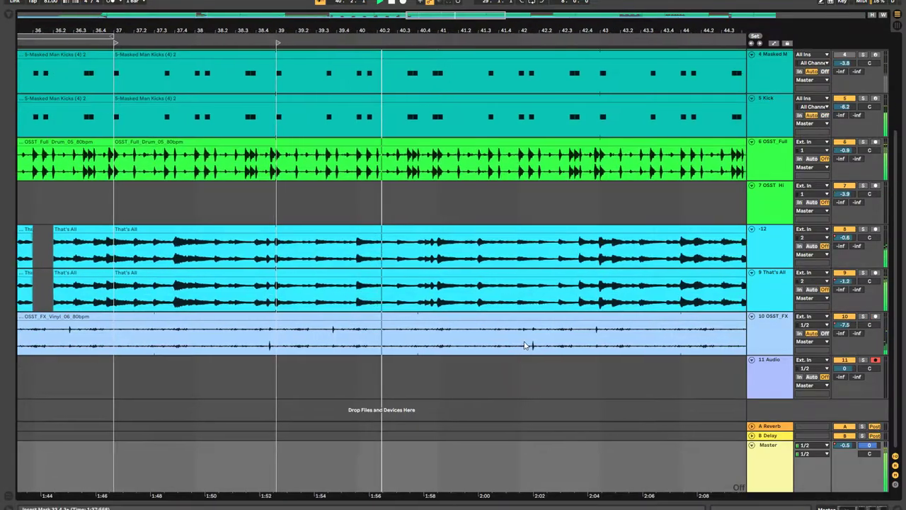
pyautogui.scroll(-2, 478, 309)
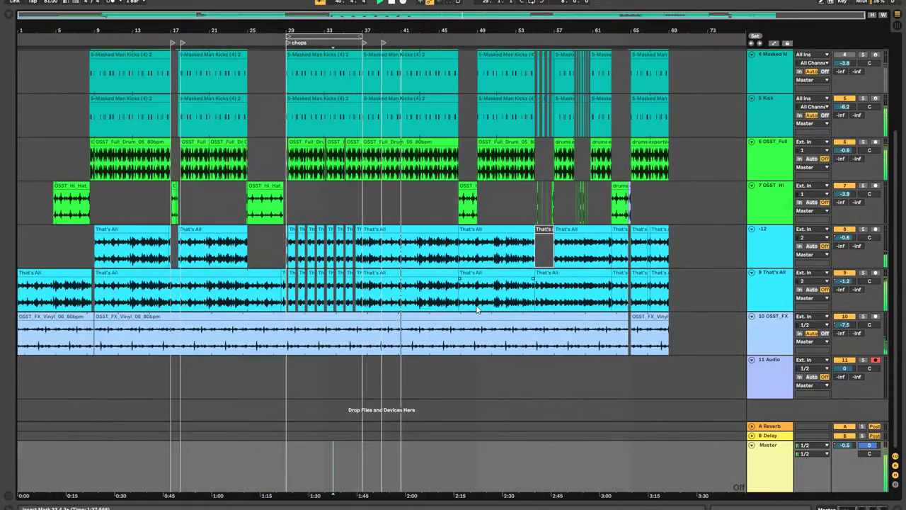
pyautogui.press('a')
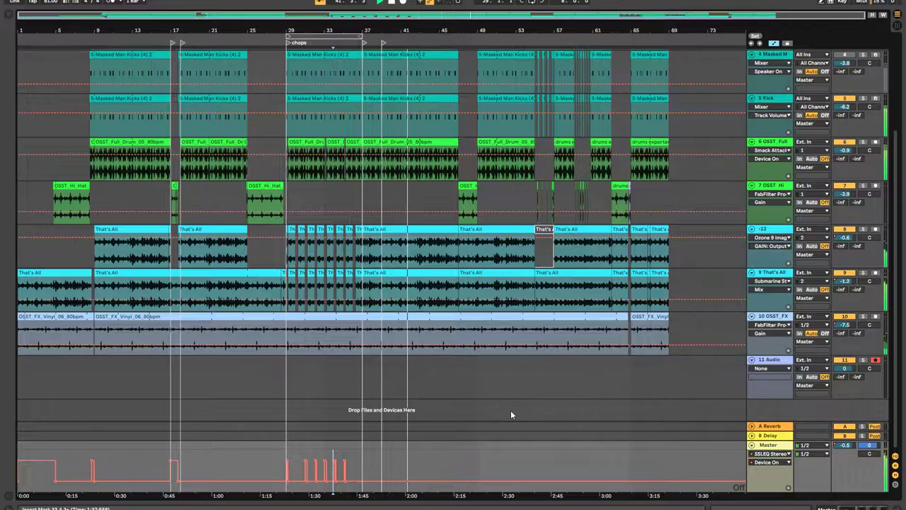
pyautogui.press('a')
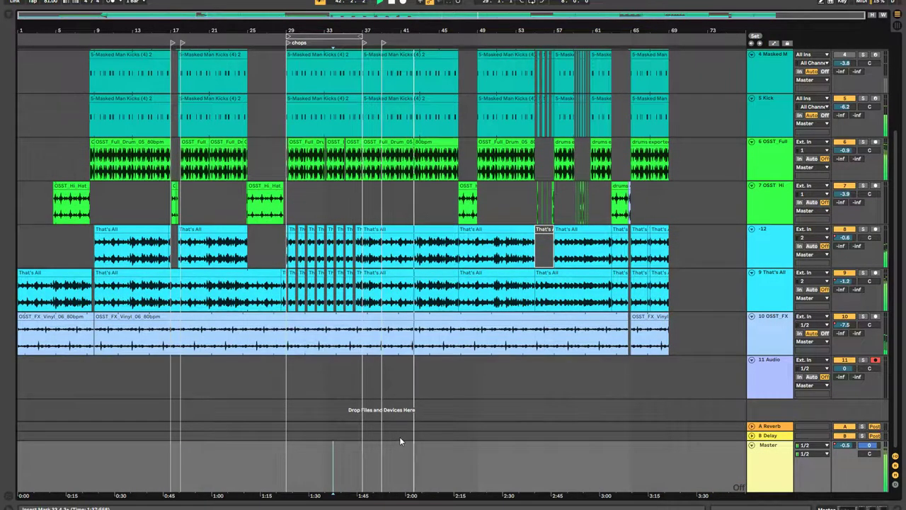
# Step: Draw a Master SSLEQ Device On pulse from bar 47 to bar 49, across the gap where only the hi-hat plays
pyautogui.scroll(5, 433, 458)
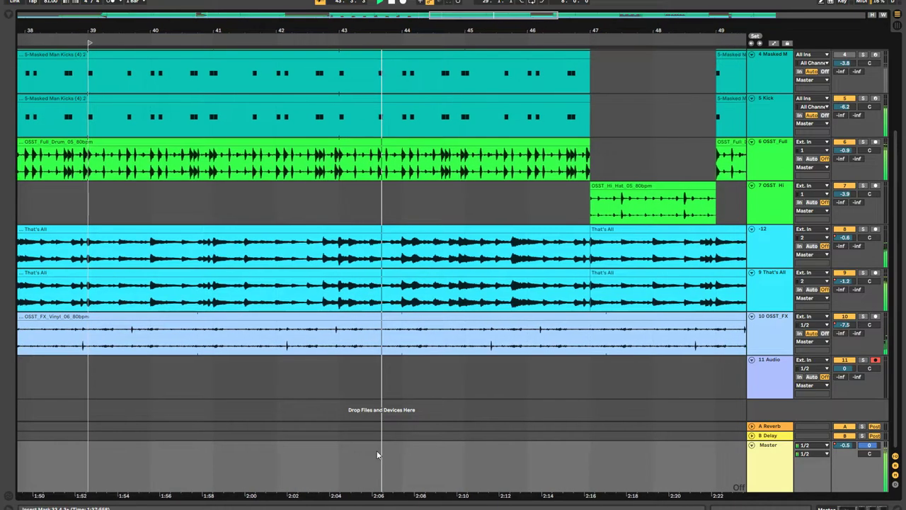
pyautogui.press('a')
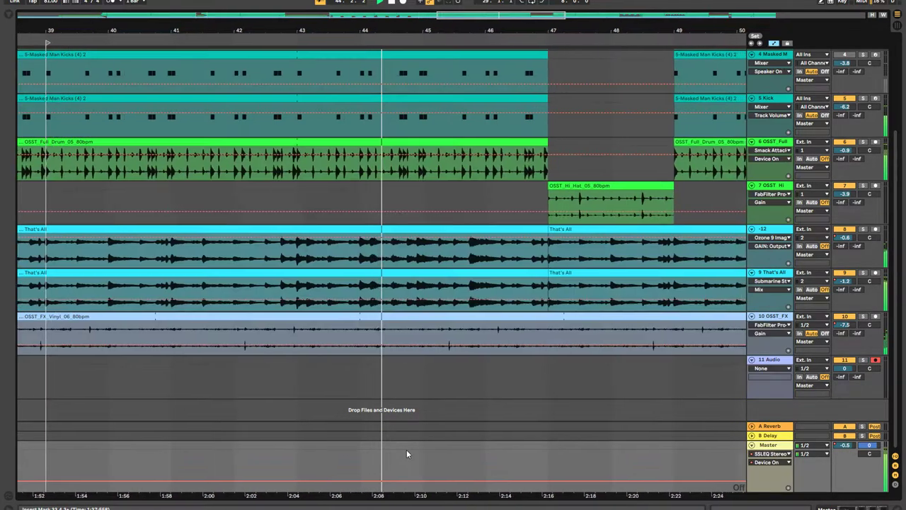
pyautogui.press('a')
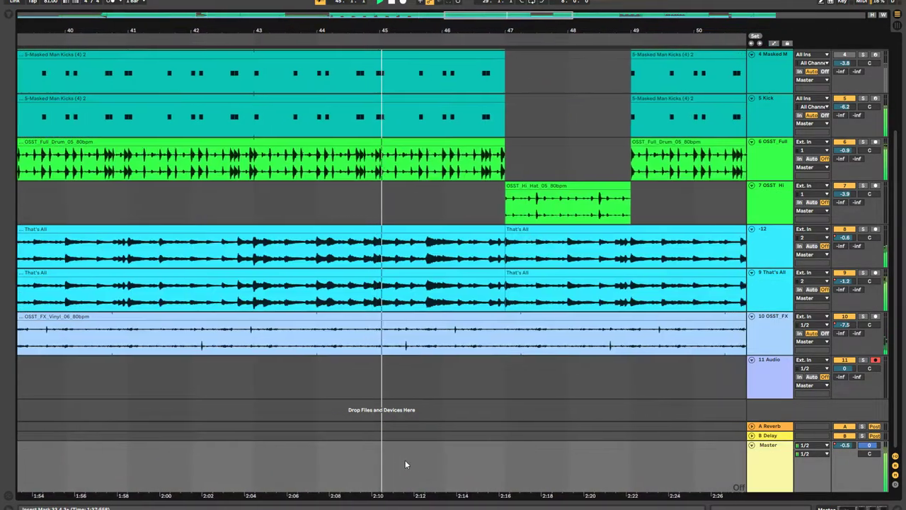
pyautogui.press('a')
pyautogui.click(488, 460)
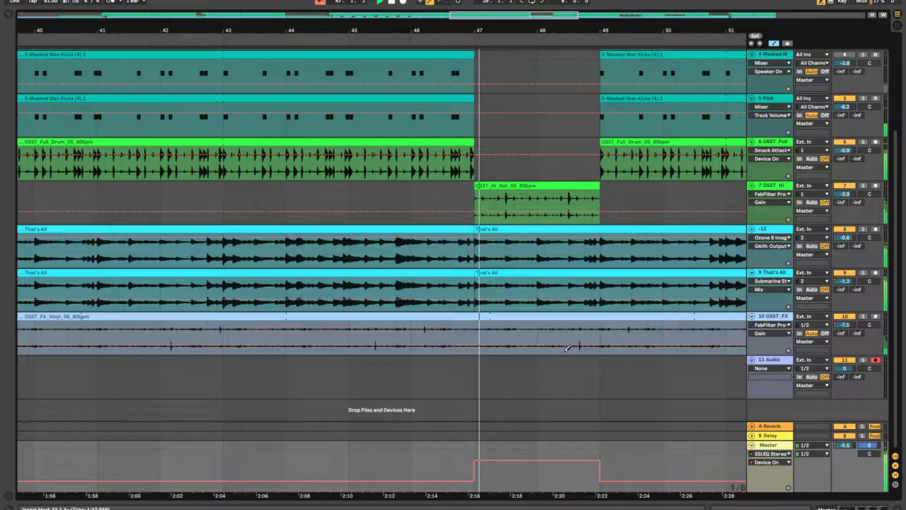
# Step: Hide the automation, open the Master's SSLEQ plug-in window and move it clear of the track lanes
pyautogui.press('a')
pyautogui.click(556, 474)
pyautogui.hotkey('shift', 'Tab')
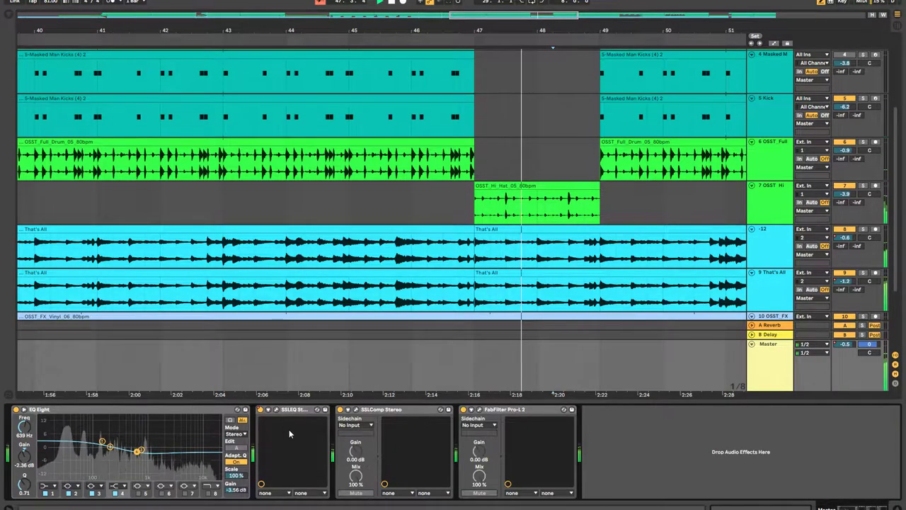
pyautogui.click(275, 409)
pyautogui.hotkey('shift', 'Tab')
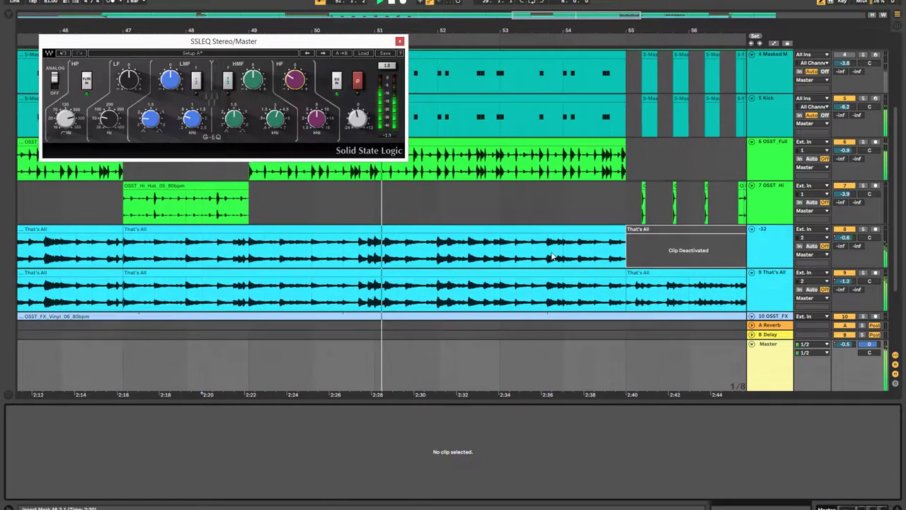
pyautogui.moveTo(354, 44); pyautogui.dragTo(833, 393)
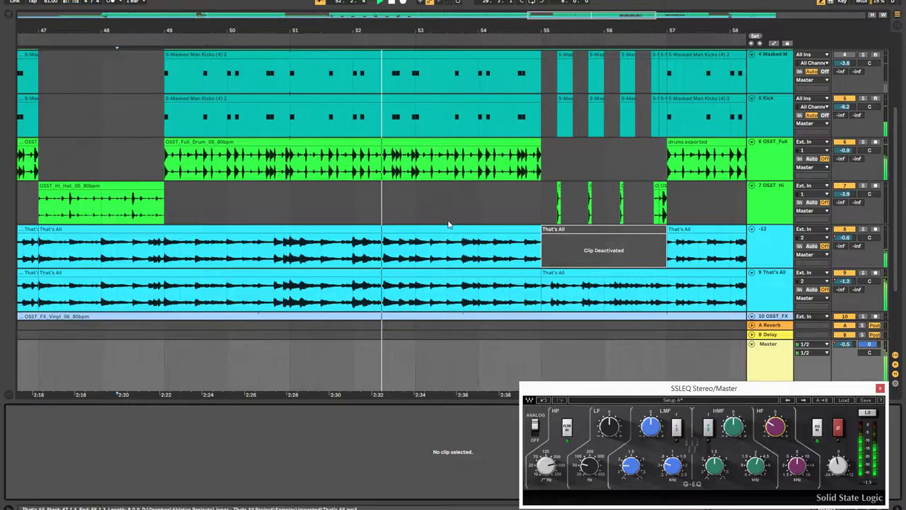
# Step: Bring up the Master SSLEQ's Device On pulse from bar 55 to bar 57, over the deactivated clip, and re-enable the overridden automation
pyautogui.click(501, 364)
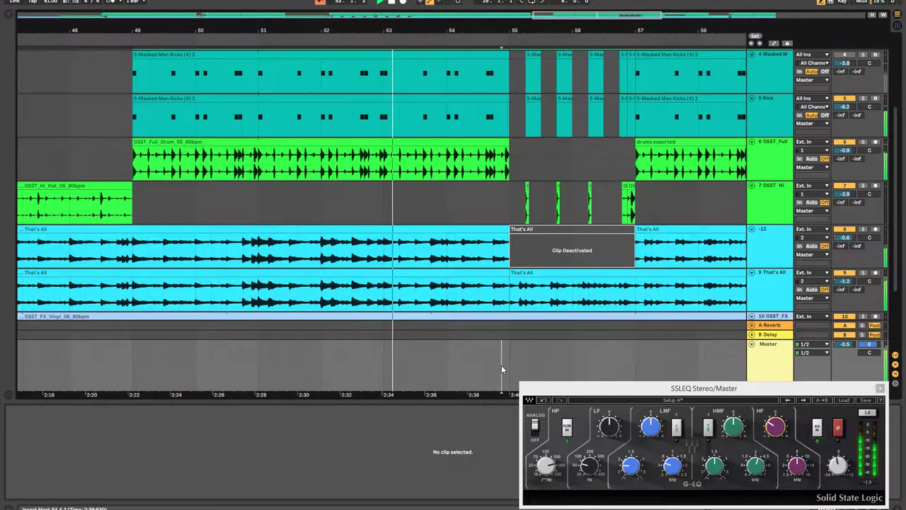
pyautogui.press('a')
pyautogui.press('a')
pyautogui.click(501, 365)
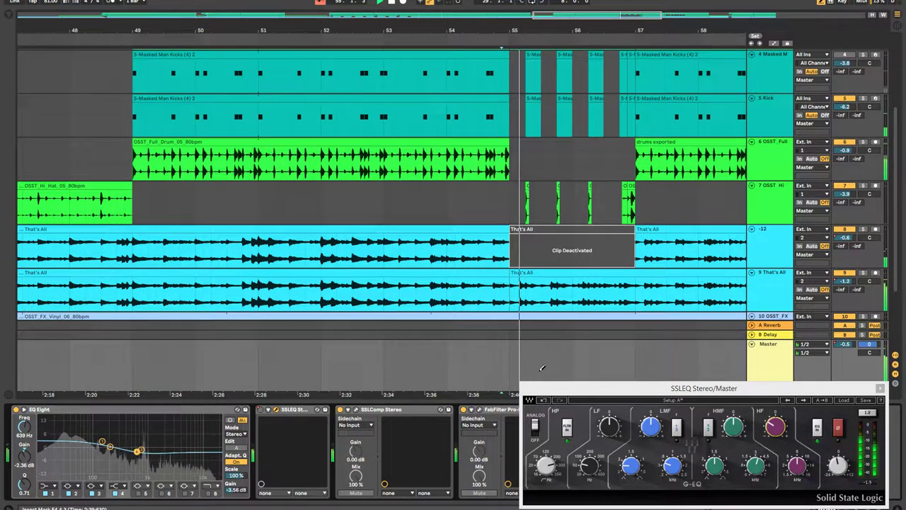
pyautogui.press('a')
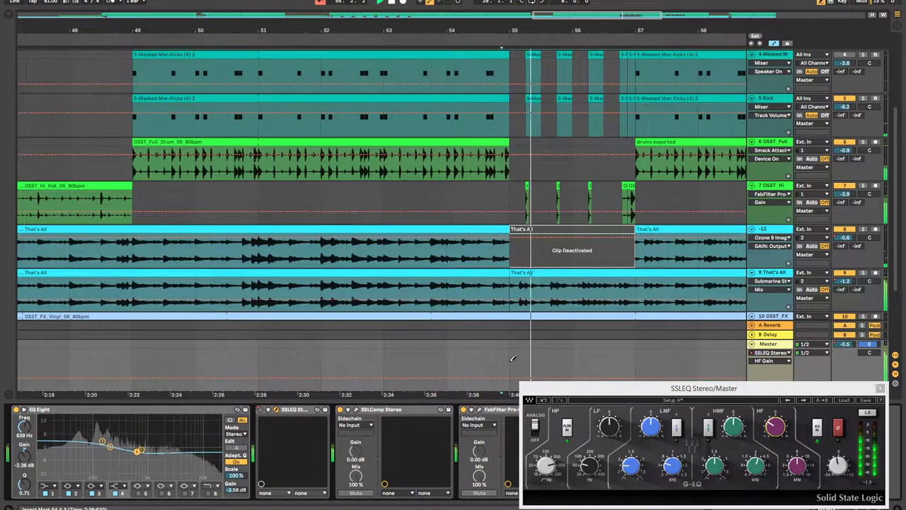
pyautogui.click(260, 415)
pyautogui.moveTo(515, 347); pyautogui.dragTo(549, 342)
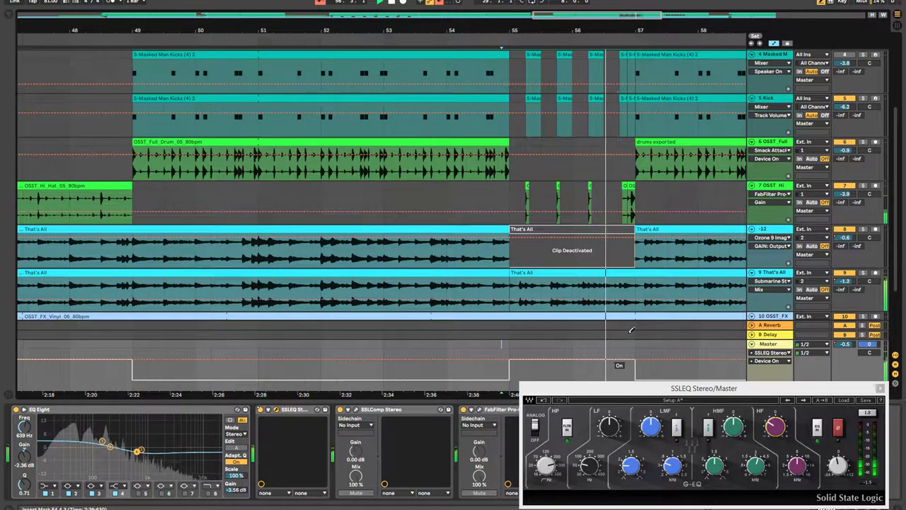
pyautogui.click(439, 2)
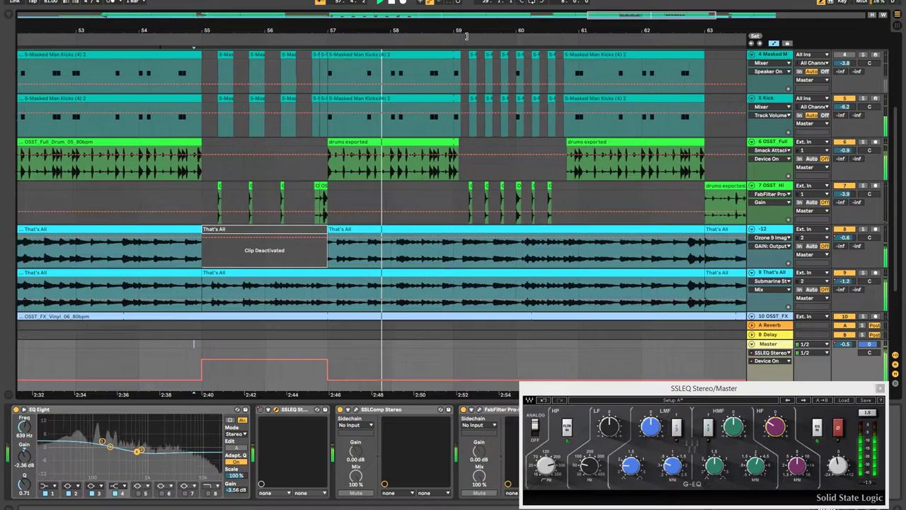
# Step: Replay the bar 55 gap while adjusting the SSLEQ's low and low-mid gains, and set the global quantization to 1/4
pyautogui.click(124, 39)
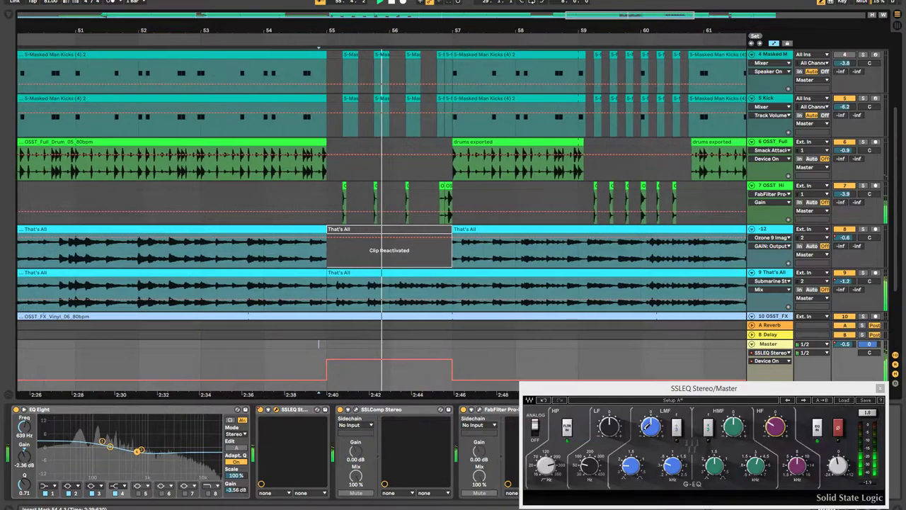
pyautogui.click(650, 426)
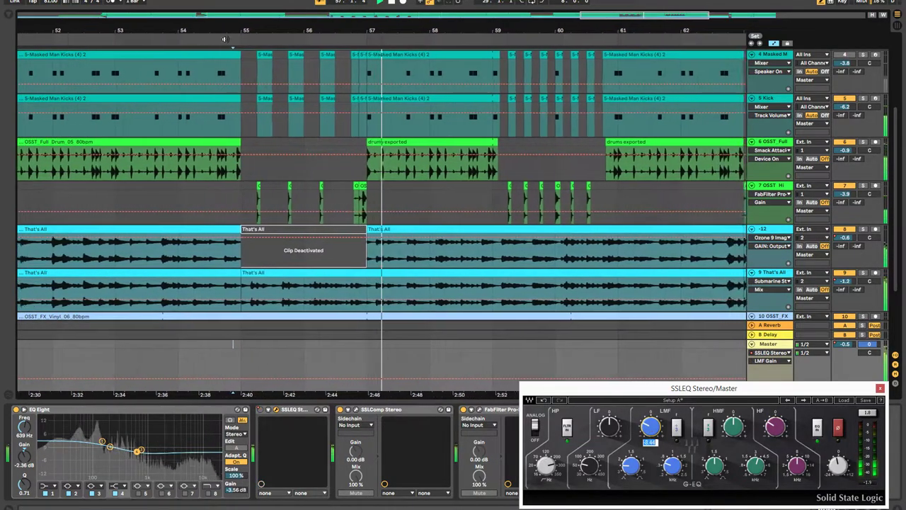
pyautogui.click(140, 1)
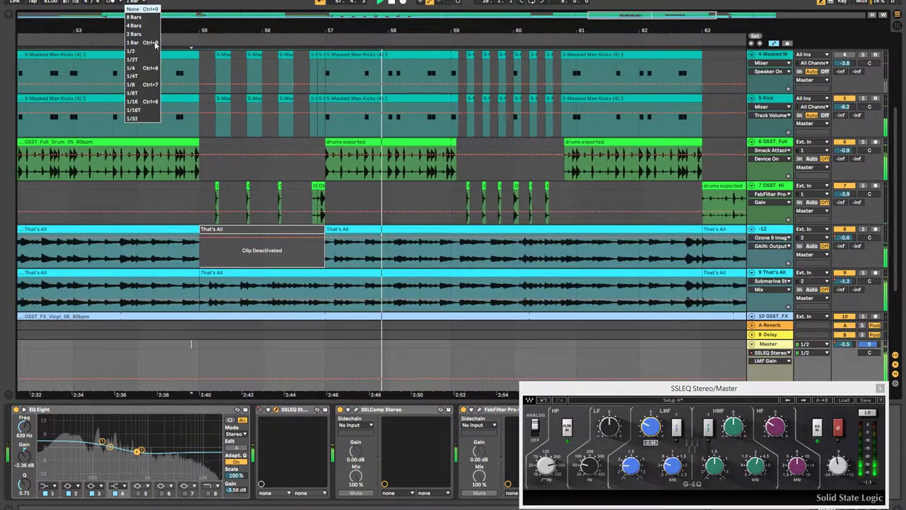
pyautogui.click(140, 72)
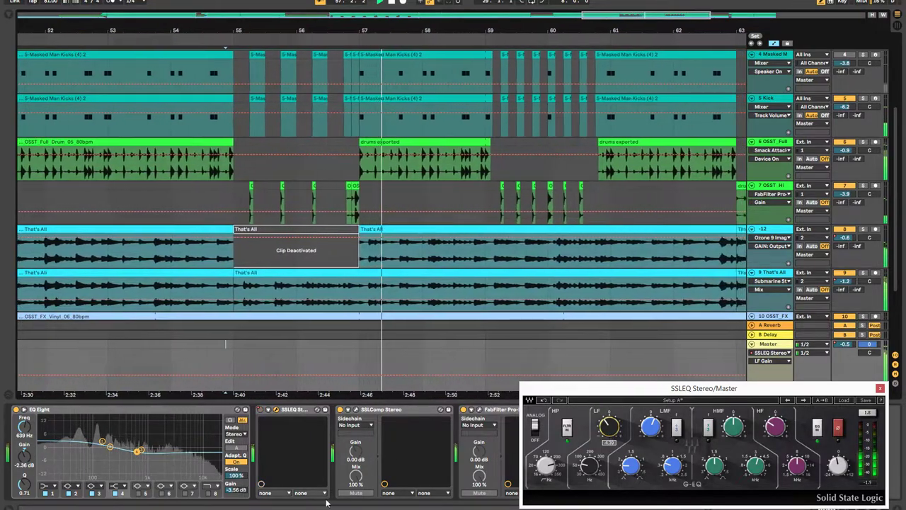
pyautogui.hotkey('alt', 'Tab')
pyautogui.hotkey('alt', 'Tab')
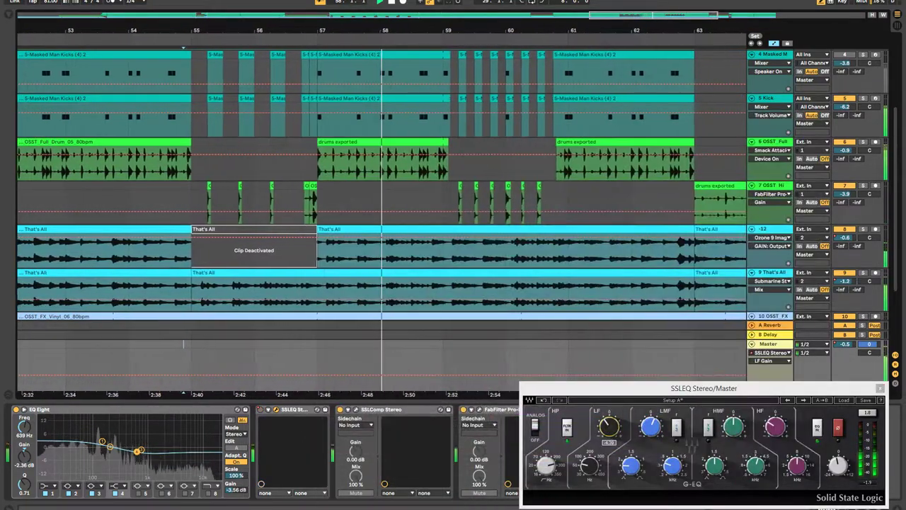
pyautogui.press('a')
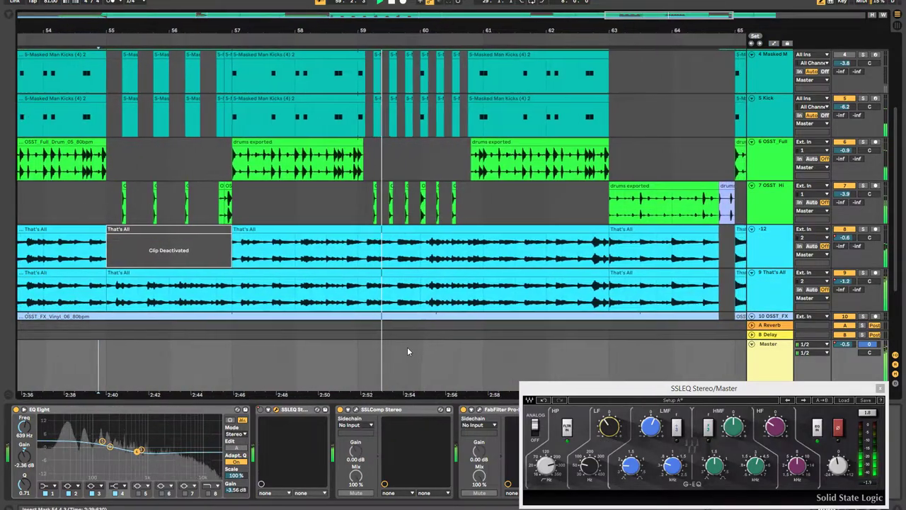
pyautogui.click(331, 206)
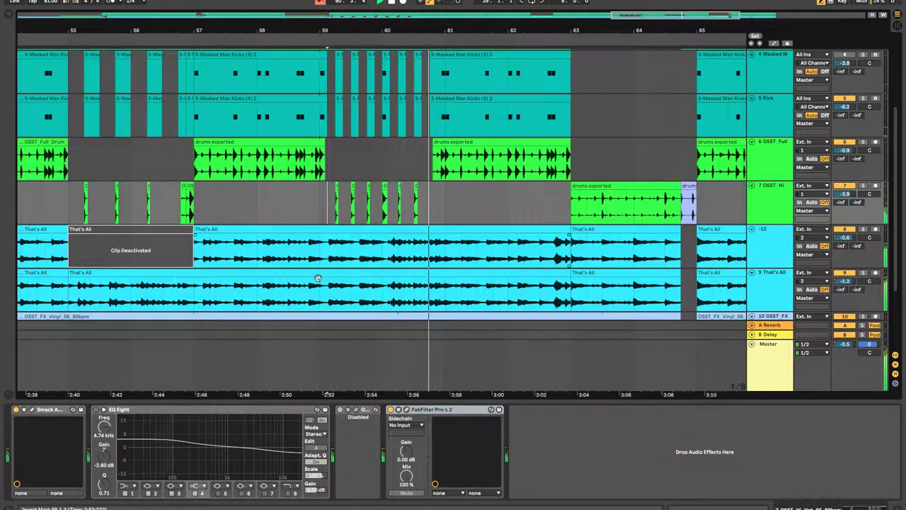
pyautogui.press('Tab')
pyautogui.press('Tab')
# Step: Try a Master SSLEQ Device On pulse over the chopped drums from bar 59 to just past bar 60, and erase it
pyautogui.click(428, 368)
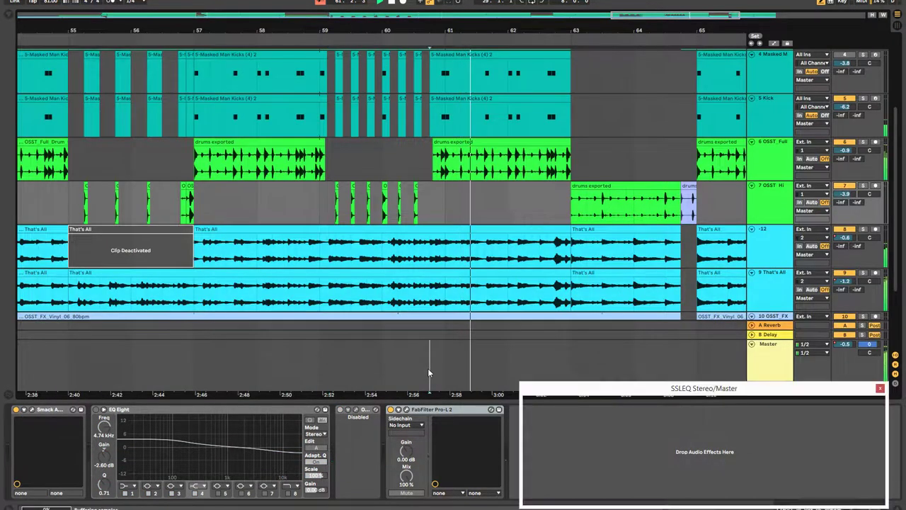
pyautogui.press('a')
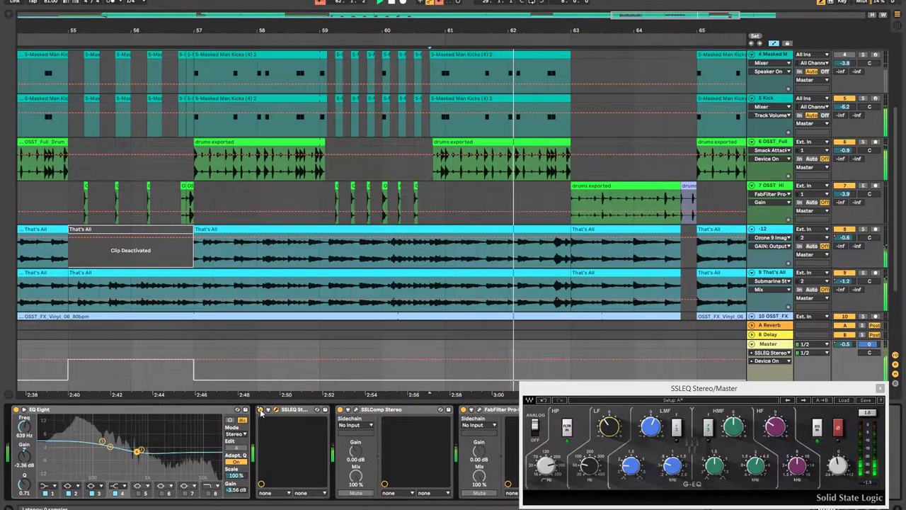
pyautogui.click(269, 40)
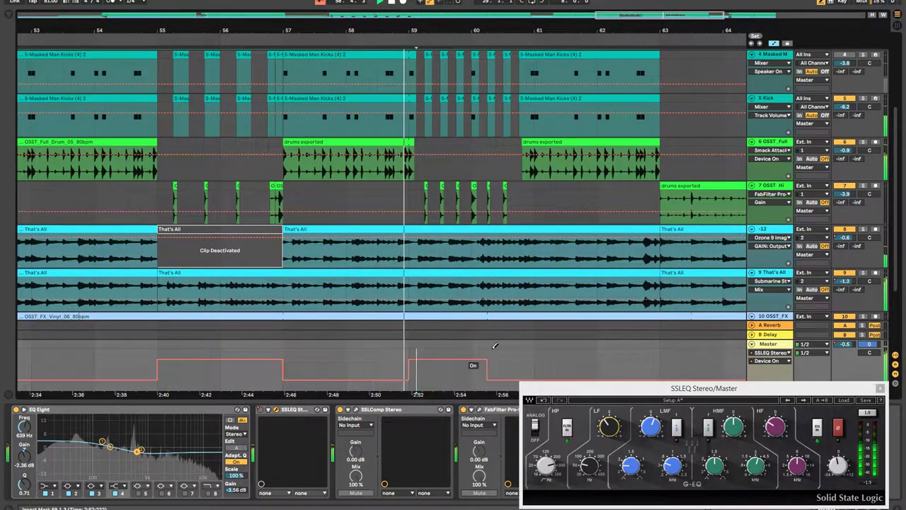
pyautogui.moveTo(487, 365); pyautogui.dragTo(419, 390)
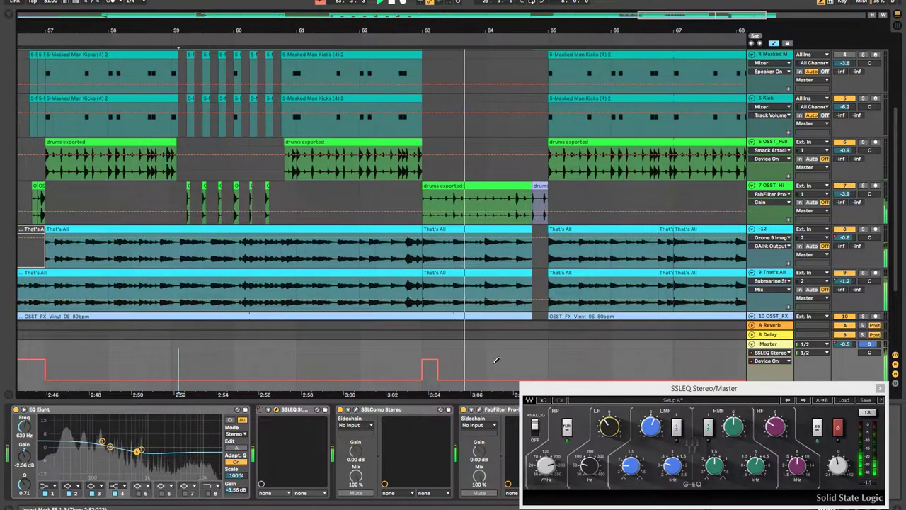
# Step: Extend the Device On pulse at bar 63 to the end of the green drums exported clip, and close the SSLEQ window
pyautogui.moveTo(438, 357); pyautogui.dragTo(534, 350)
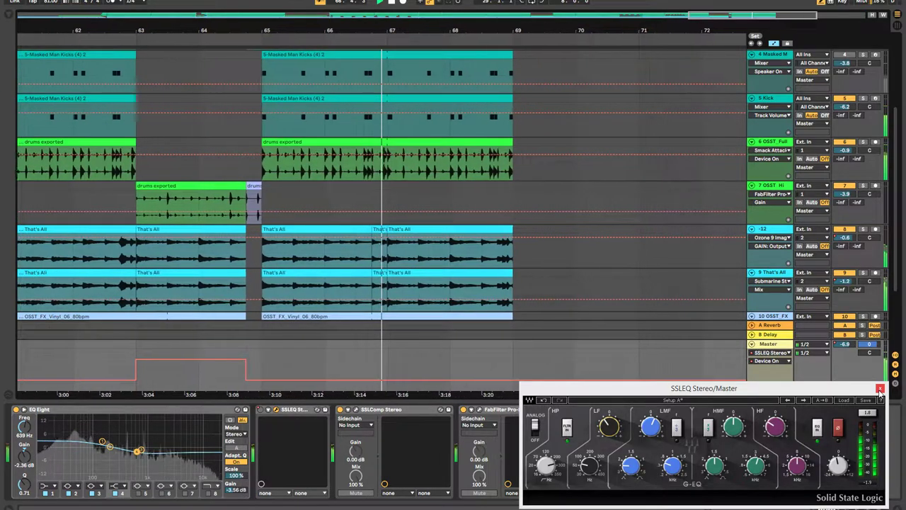
pyautogui.click(880, 389)
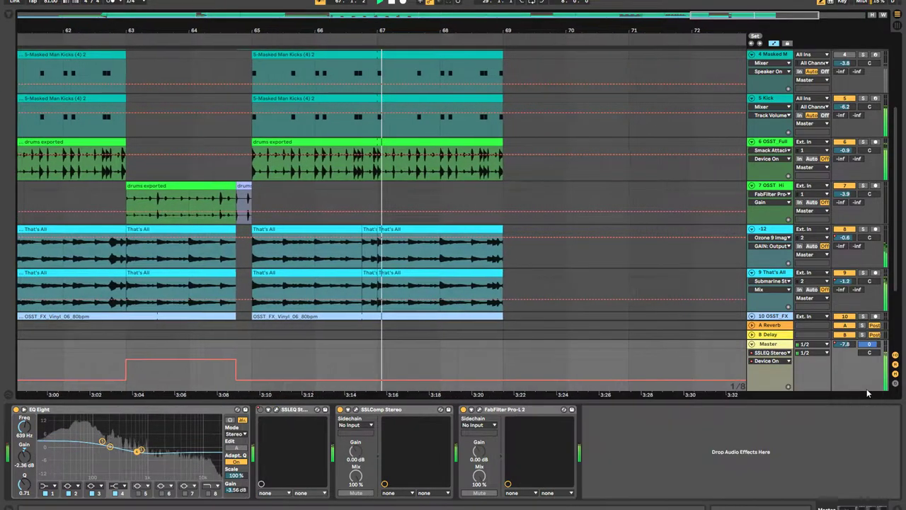
pyautogui.click(846, 345)
# Step: Loop the whole arrangement and play it from bar 1 with the Master's SSLEQ window open
pyautogui.hotkey('ctrl', 'a')
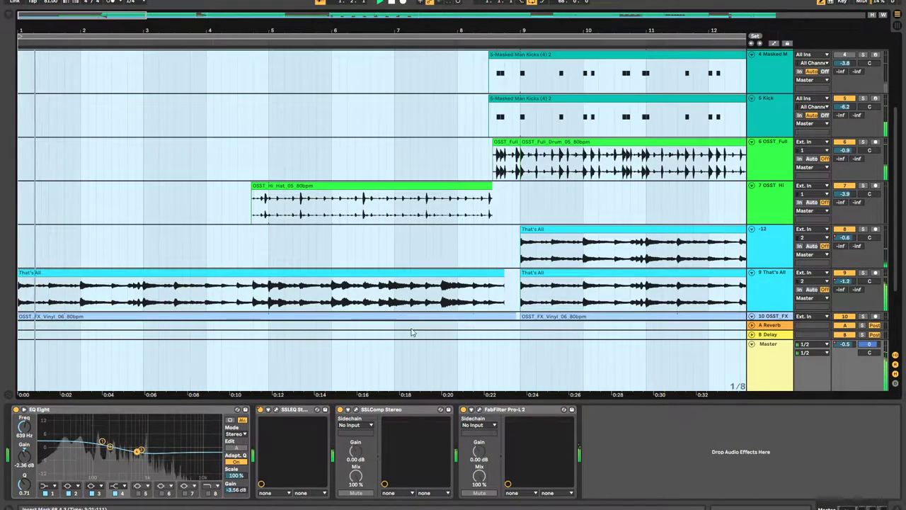
pyautogui.click(394, 358)
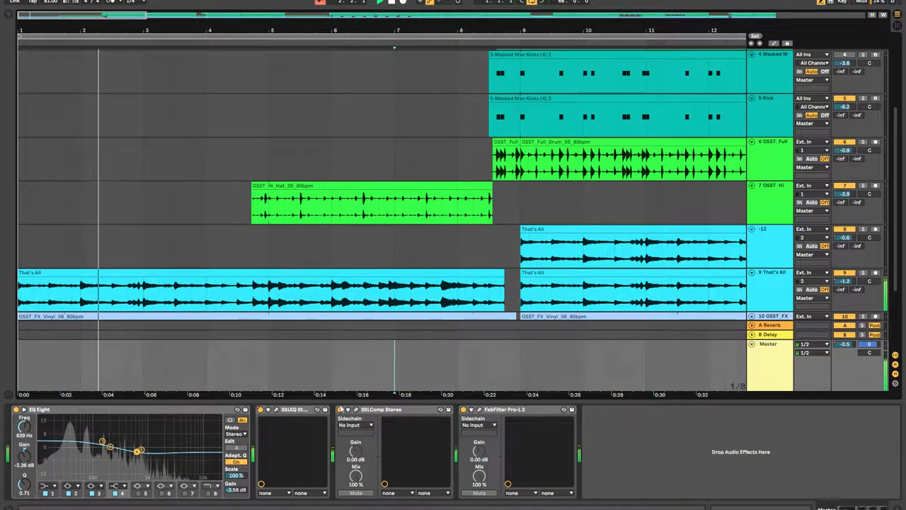
pyautogui.click(275, 410)
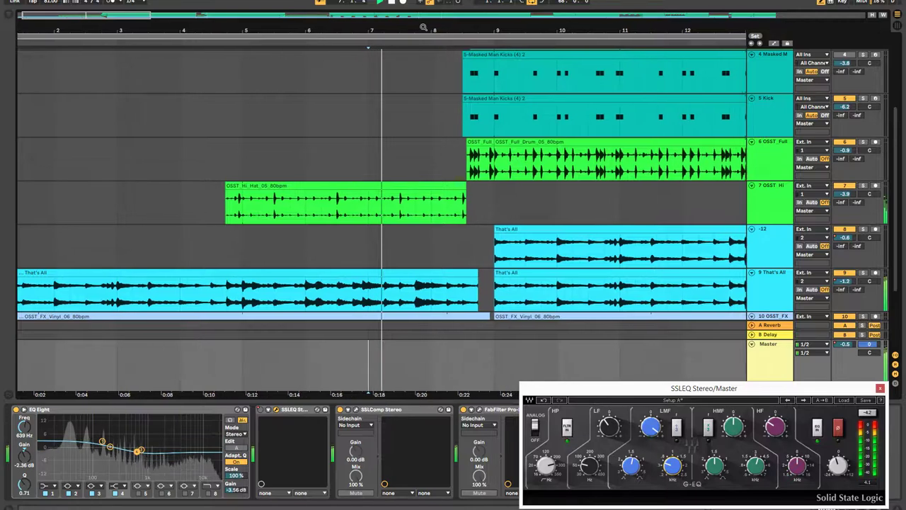
pyautogui.click(394, 3)
pyautogui.click(393, 3)
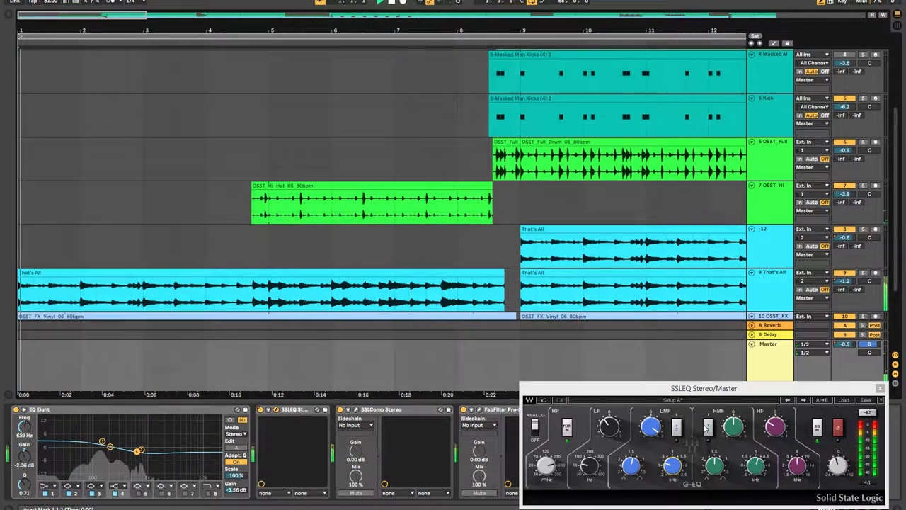
# Step: Adjust the Master SSLEQ's LMF and HMF bands over the intro, switching the EQ on to compare the sound
pyautogui.click(675, 469)
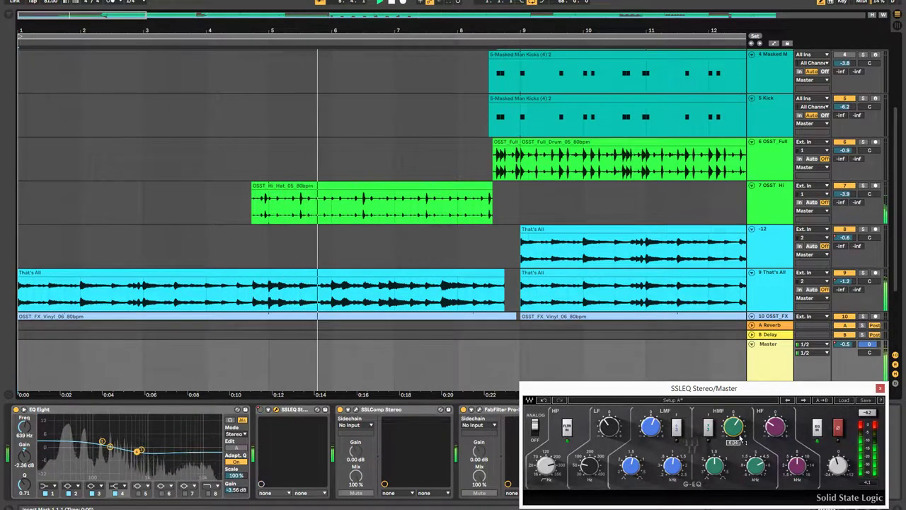
pyautogui.click(261, 413)
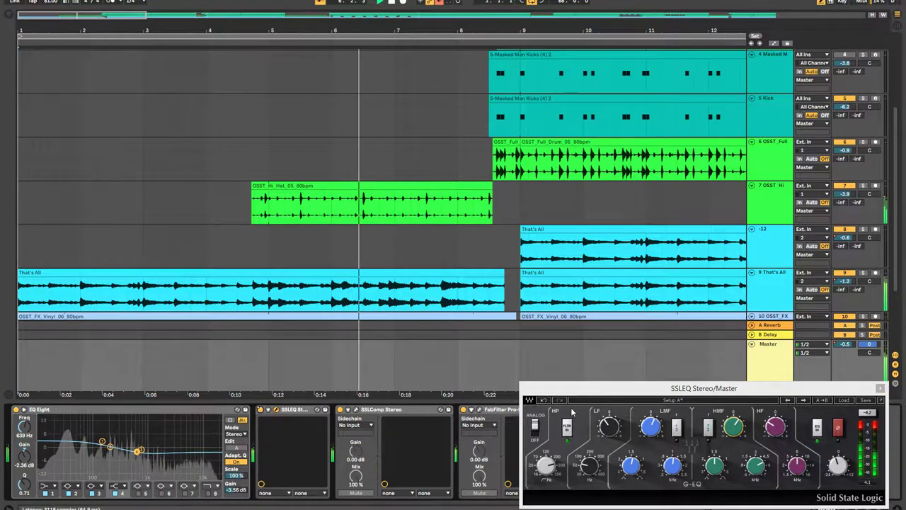
pyautogui.click(728, 431)
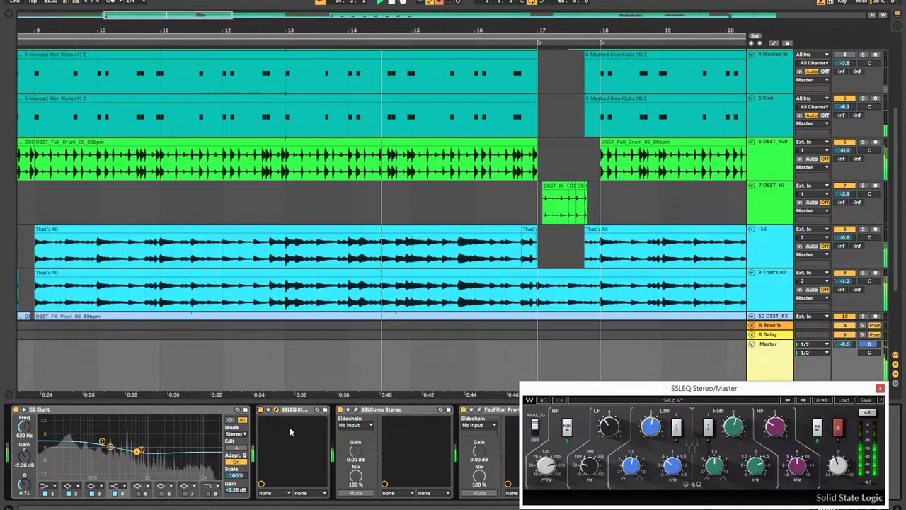
# Step: Re-enable the overridden automation and show the Master SSLEQ's Device On lane over the bar 17 gap
pyautogui.click(440, 6)
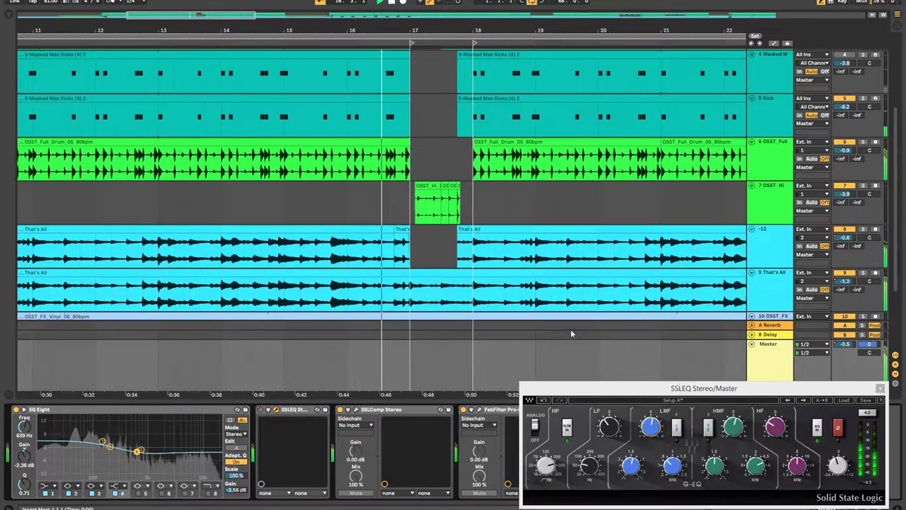
pyautogui.press('a')
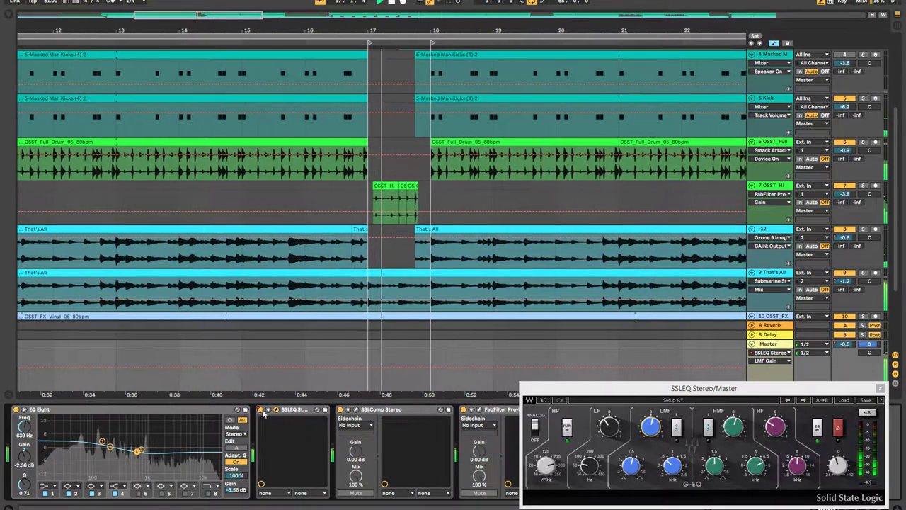
pyautogui.click(294, 410)
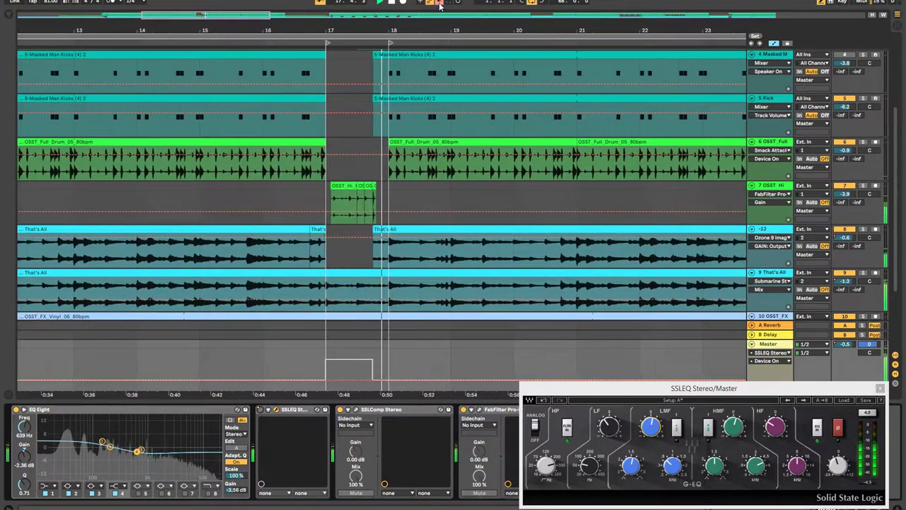
# Step: Replay the bar 17 gap with the SSLEQ automation, then hide the plug-in window and save the set
pyautogui.click(268, 42)
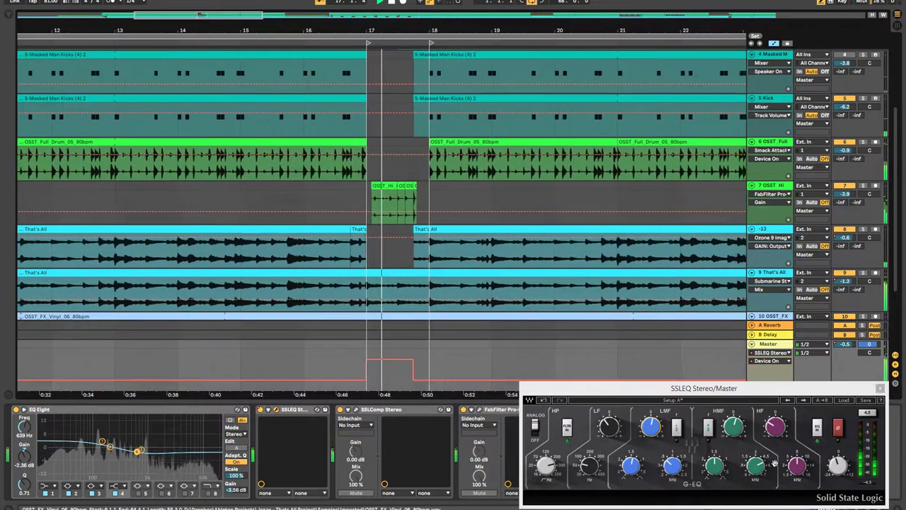
pyautogui.click(844, 469)
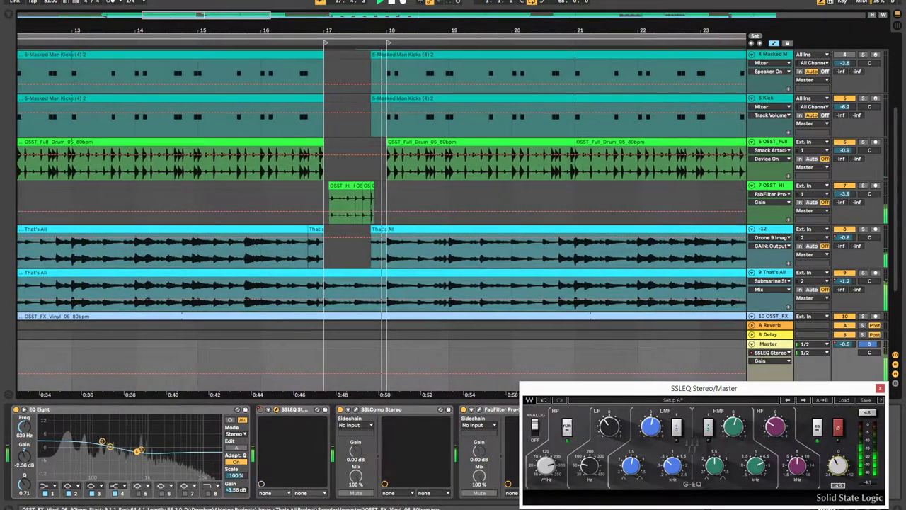
pyautogui.hotkey('ctrl', 'alt', 'p')
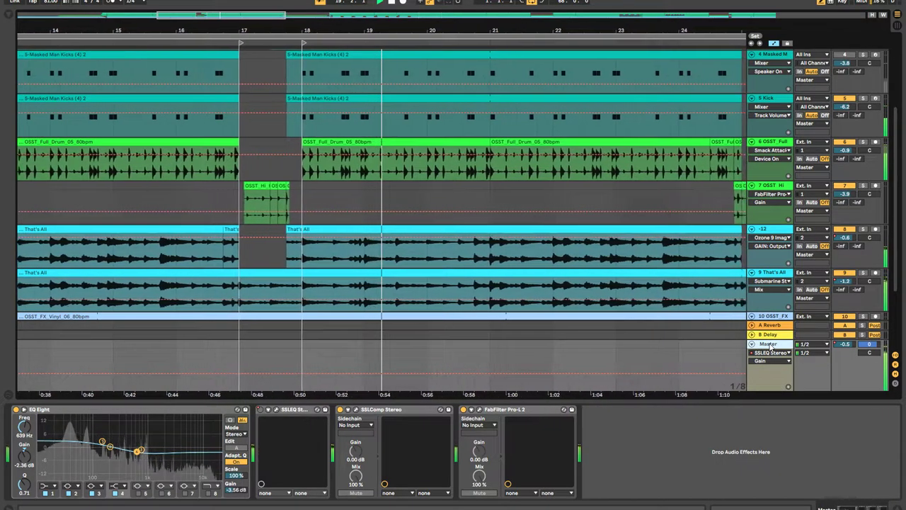
pyautogui.hotkey('ctrl', 's')
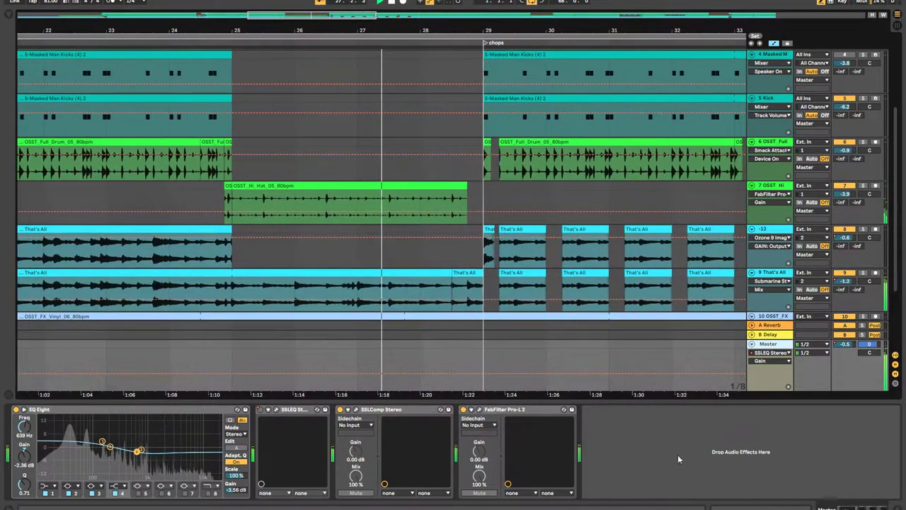
# Step: Draw a Device On pulse for the Master SSLEQ between the hi-hat clip's end and the chops marker at bar 29, and replay it
pyautogui.press('a')
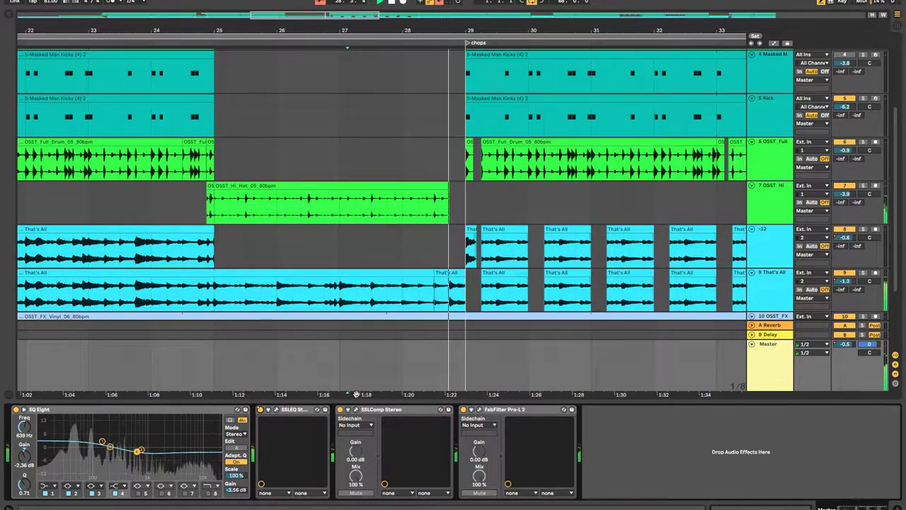
pyautogui.press('a')
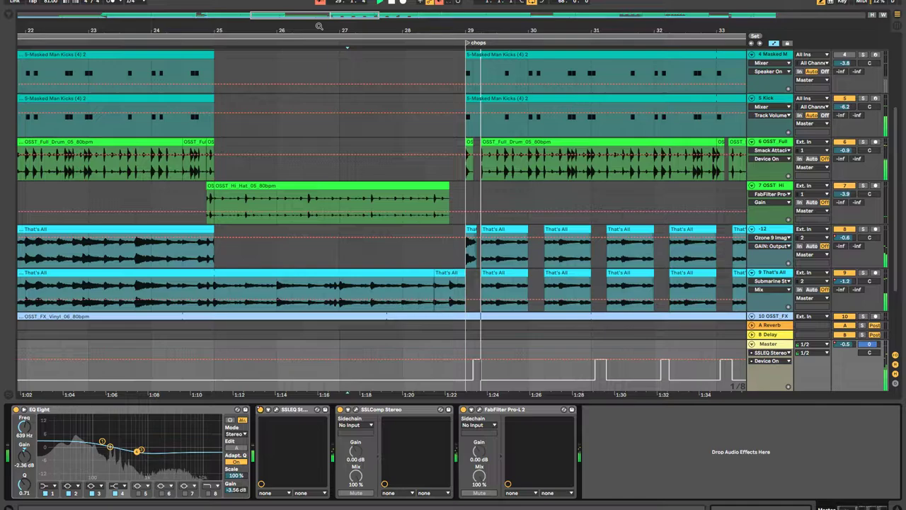
pyautogui.click(242, 44)
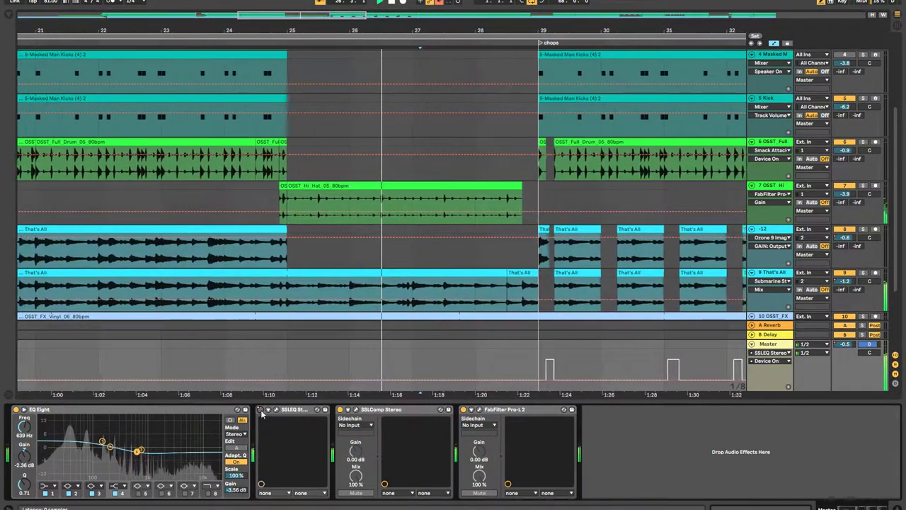
pyautogui.click(468, 354)
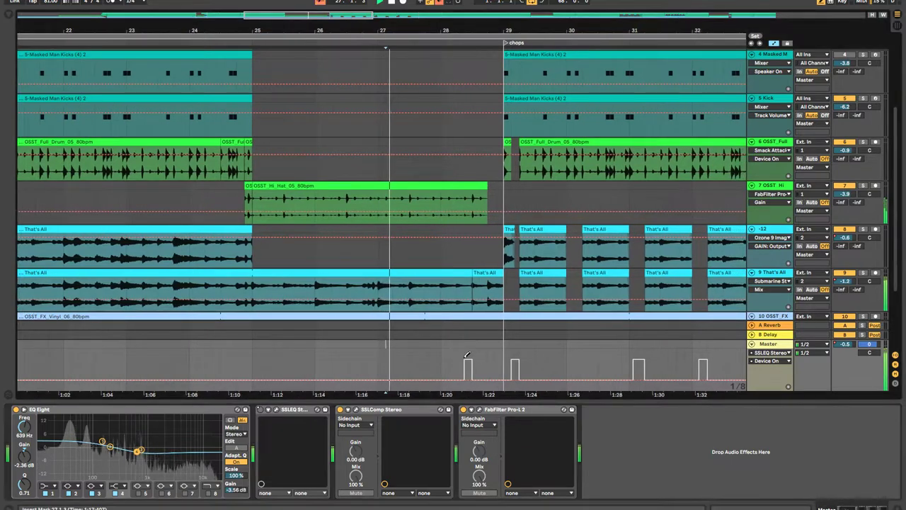
pyautogui.click(440, 3)
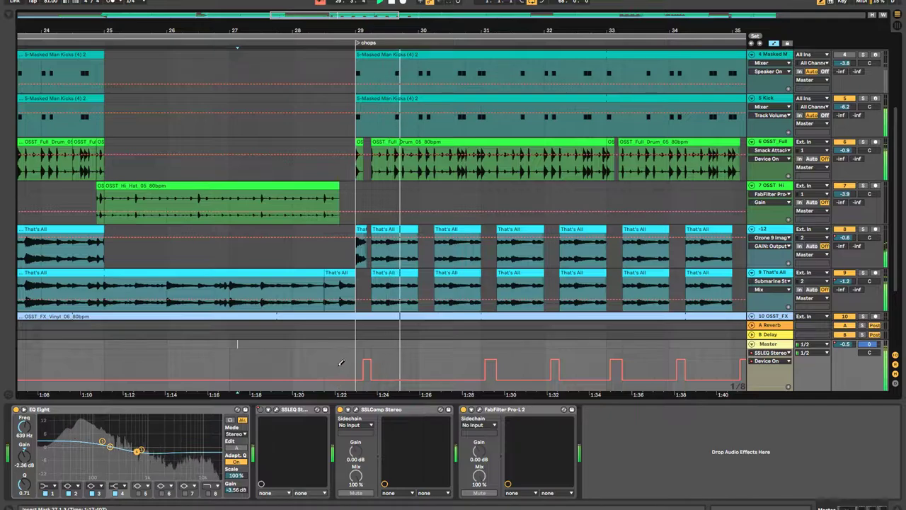
pyautogui.click(253, 45)
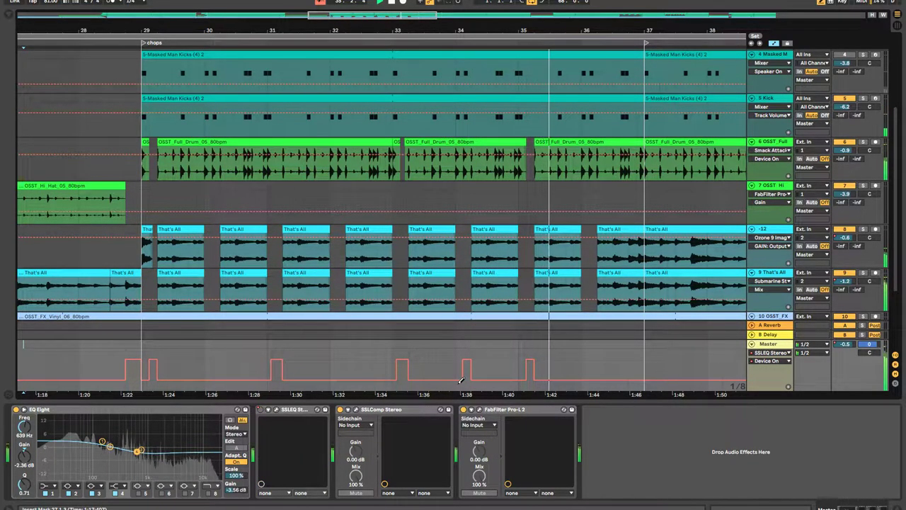
# Step: Remove the Device On pulse at bar 34 and draw a new one over the sample gap at bar 36
pyautogui.moveTo(461, 380); pyautogui.dragTo(476, 380)
pyautogui.press('Delete')
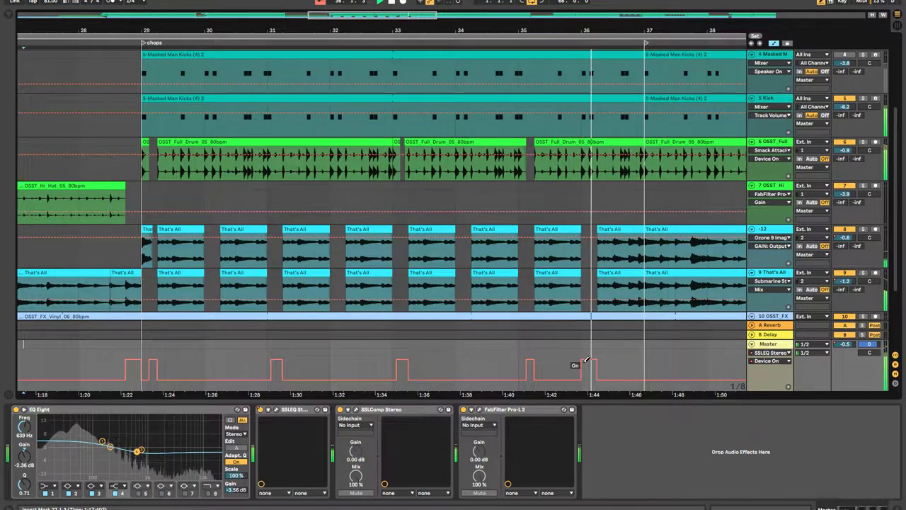
pyautogui.moveTo(581, 361); pyautogui.dragTo(596, 361)
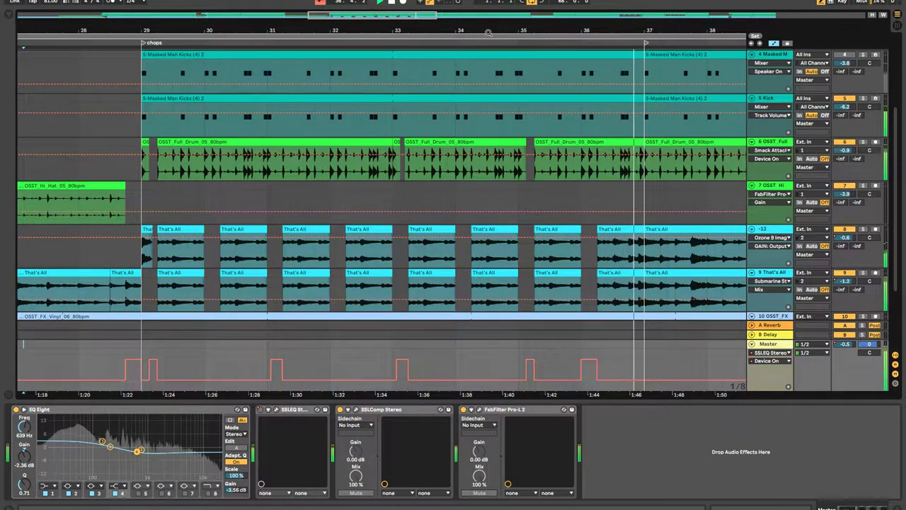
# Step: Shorten the bar 36 Device On pulse so it ends close to where the That's All clips resume, with the grid off
pyautogui.moveTo(417, 15); pyautogui.dragTo(418, 43)
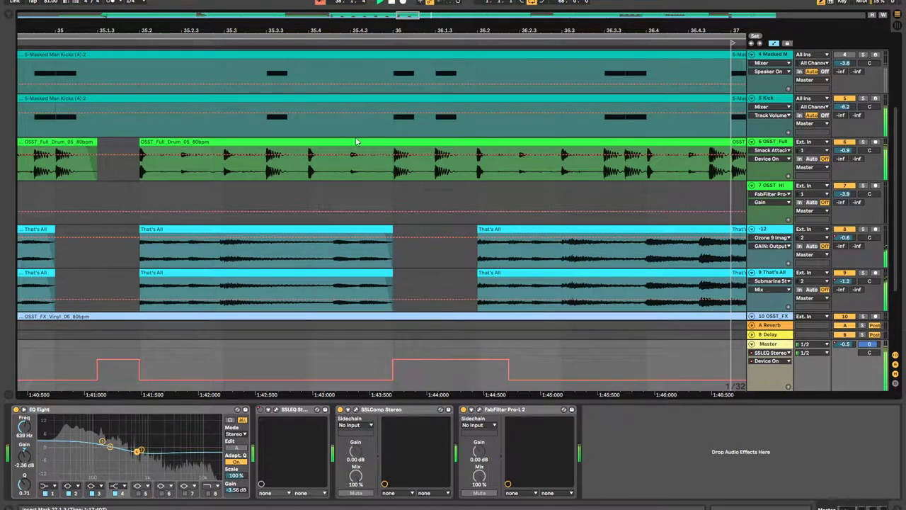
pyautogui.hscroll(3, 471, 379)
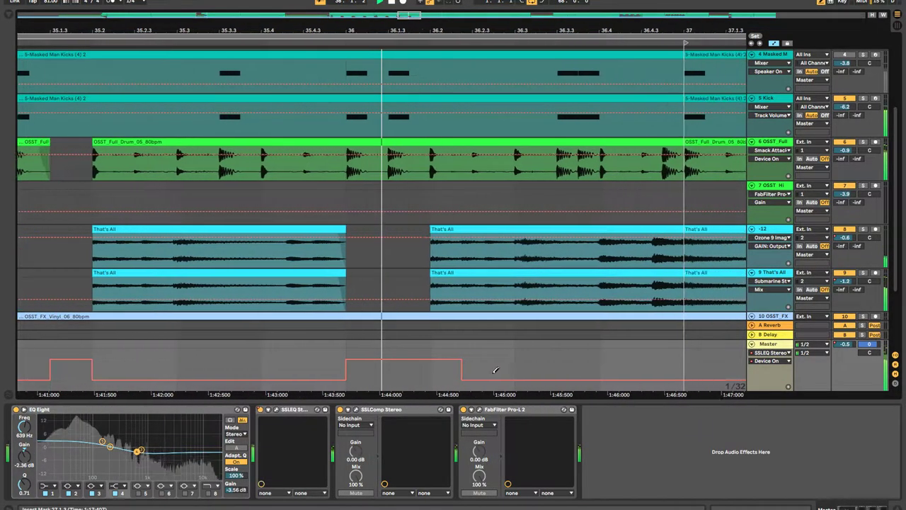
pyautogui.moveTo(459, 385); pyautogui.dragTo(448, 386)
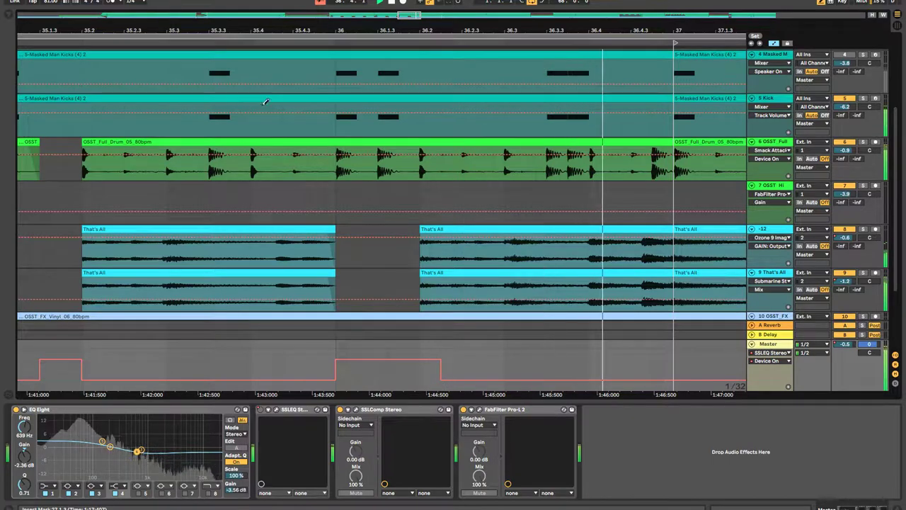
pyautogui.click(213, 40)
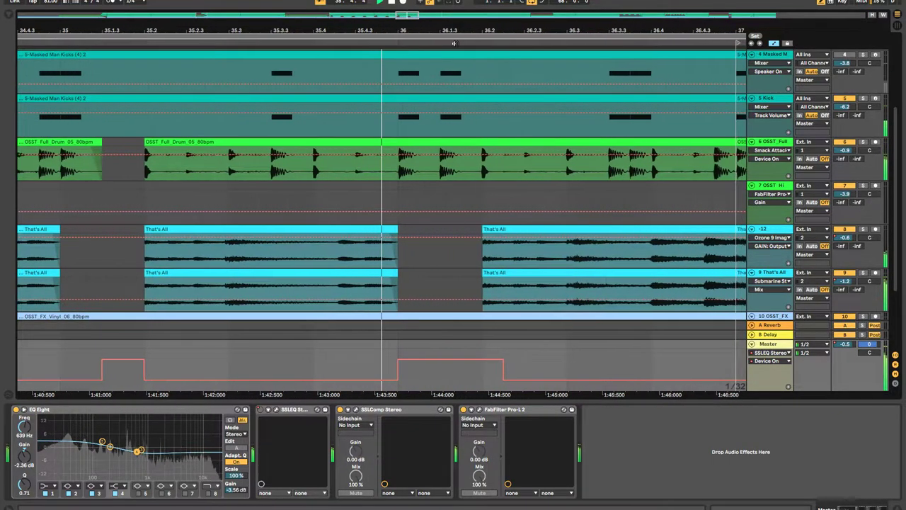
pyautogui.moveTo(414, 16); pyautogui.dragTo(395, 51)
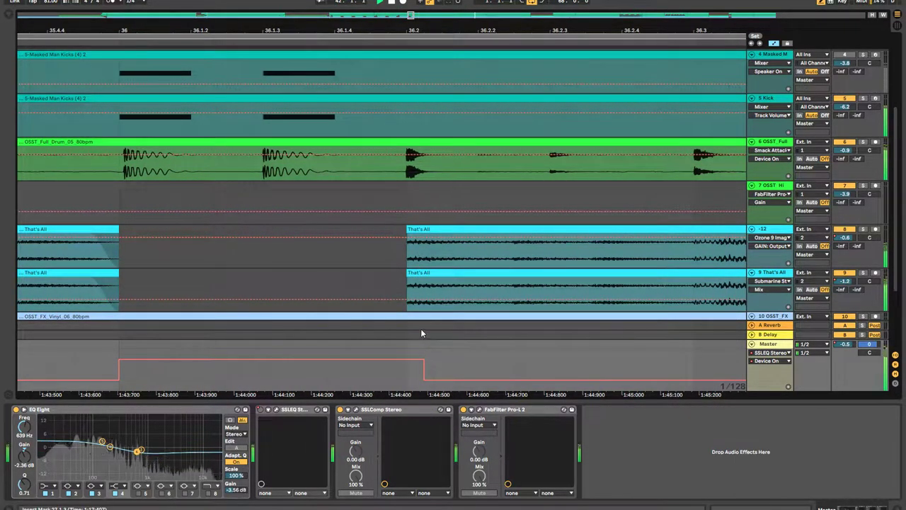
pyautogui.press('super')
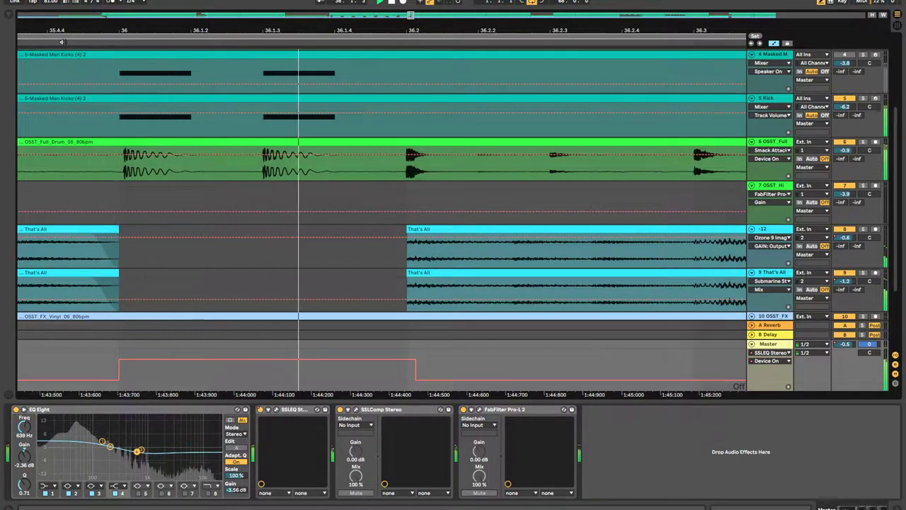
# Step: Align the end of the bar 36 Device On pulse exactly with the That's All clips' start at 36.2
pyautogui.press('a')
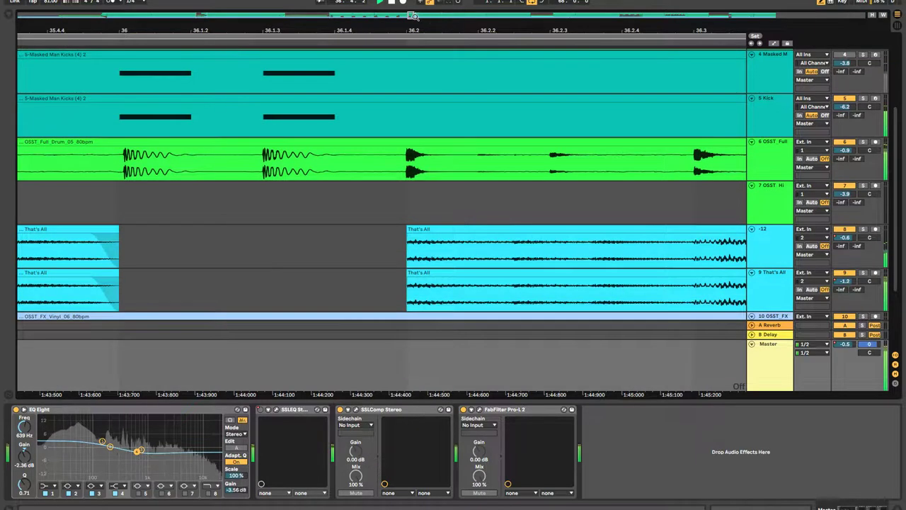
pyautogui.moveTo(412, 16); pyautogui.dragTo(284, 157)
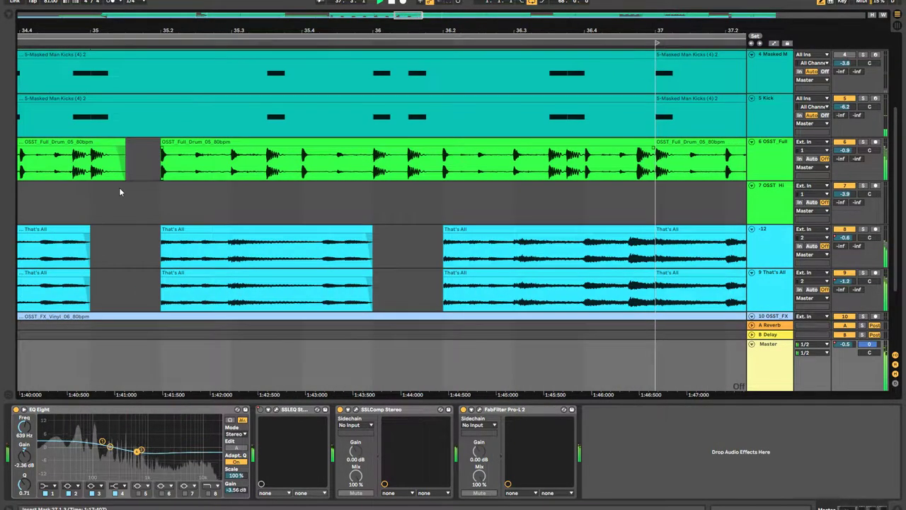
pyautogui.click(519, 362)
pyautogui.press('a')
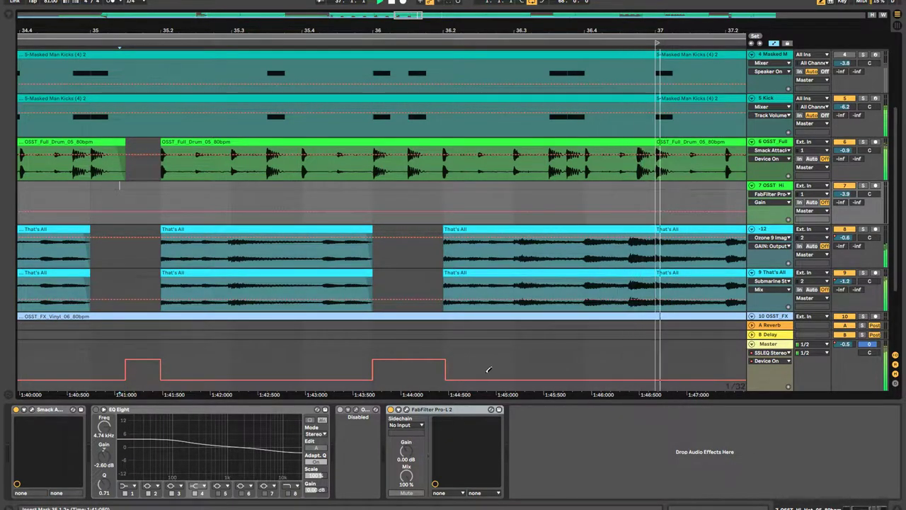
pyautogui.click(452, 388)
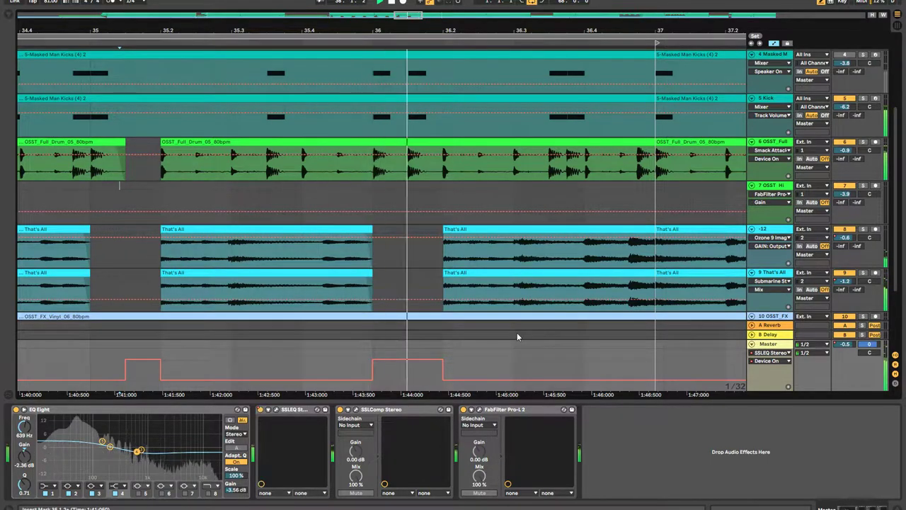
# Step: Set the bar 36 Device On pulse to end a 1/32 note before the That's All clips resume at 36.2
pyautogui.press('-')
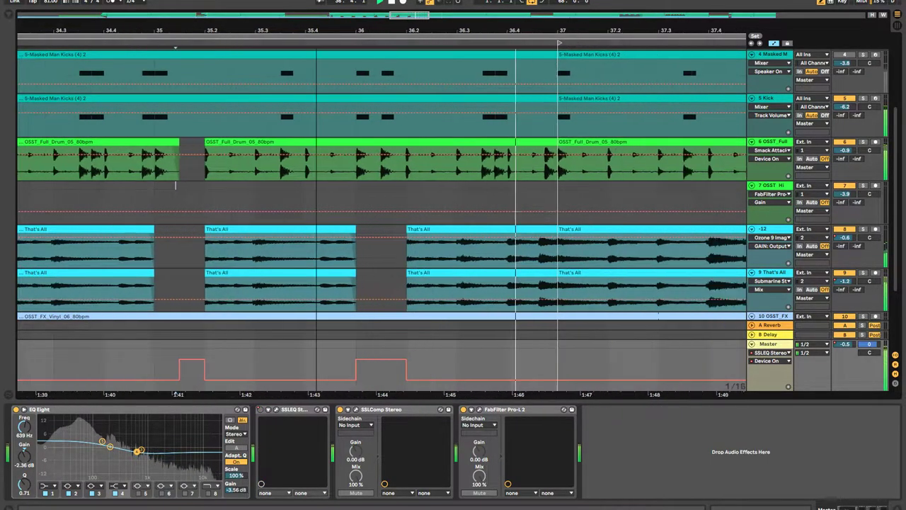
pyautogui.press('+')
pyautogui.press('+')
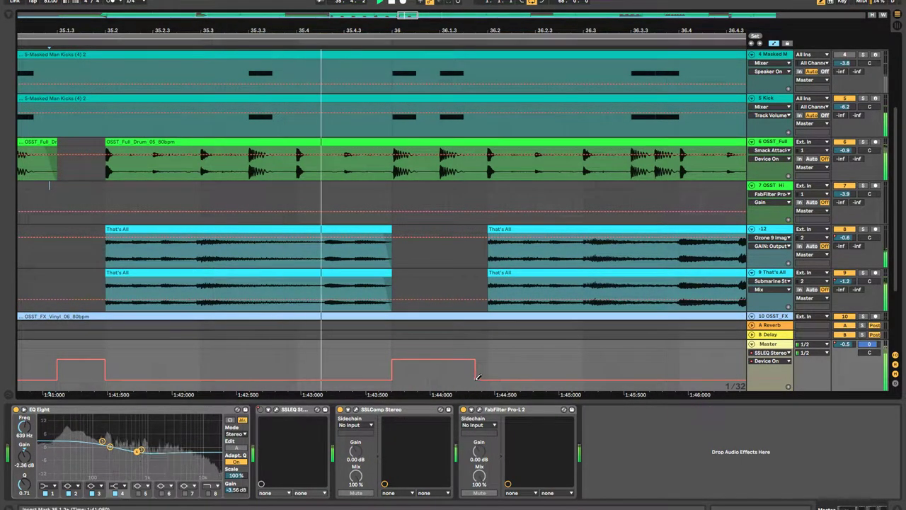
pyautogui.moveTo(476, 374); pyautogui.dragTo(417, 379)
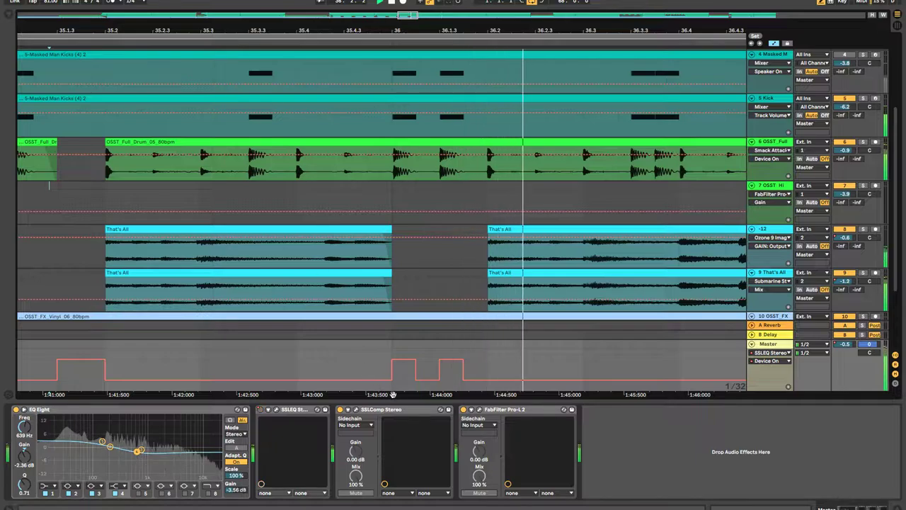
pyautogui.hotkey('ctrl', 'z')
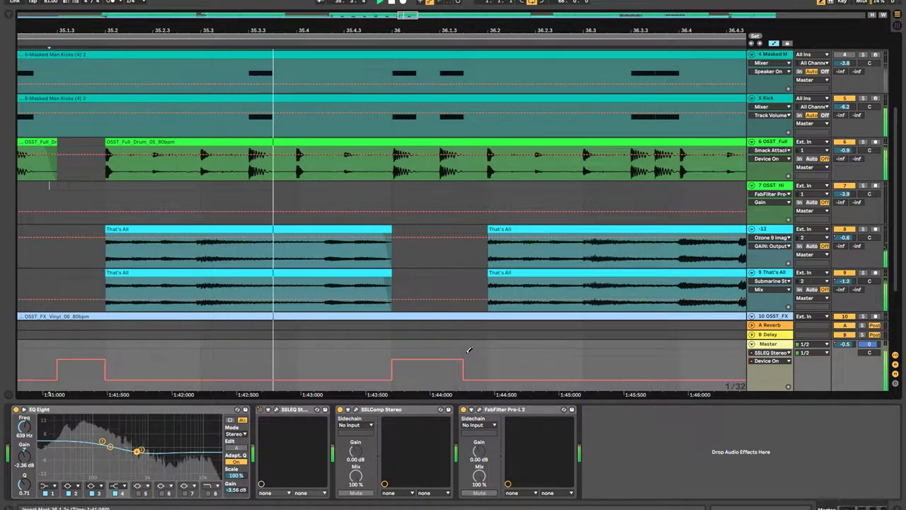
pyautogui.moveTo(465, 361); pyautogui.dragTo(475, 361)
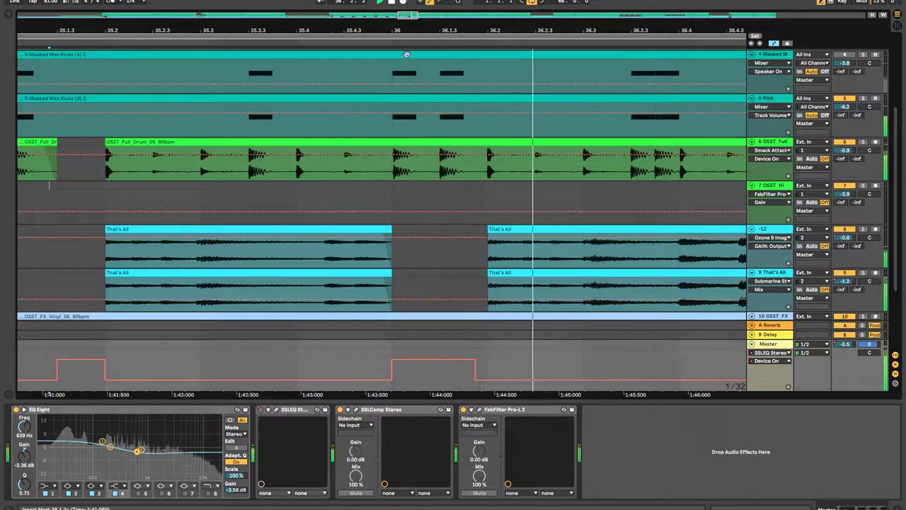
# Step: Try a short Device On pulse at 40.3 in the full drum section
pyautogui.moveTo(404, 19); pyautogui.dragTo(418, 28)
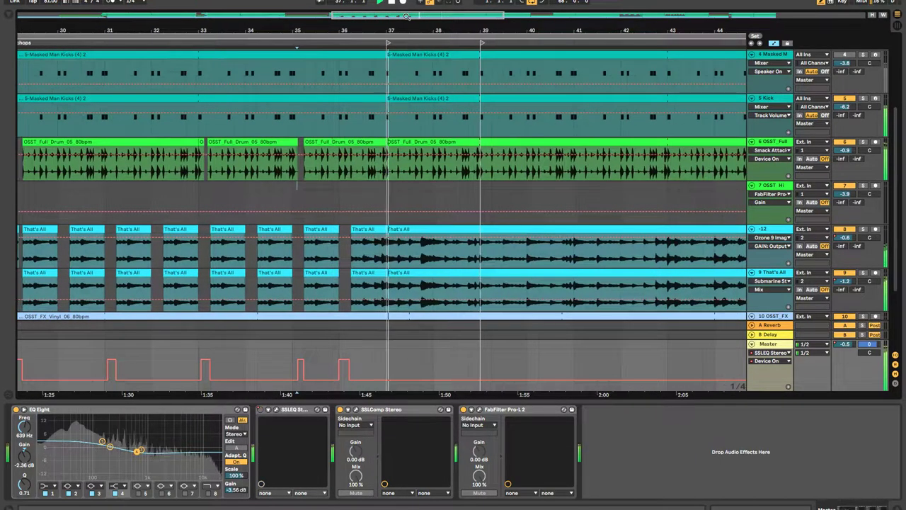
pyautogui.hscroll(3, 449, 61)
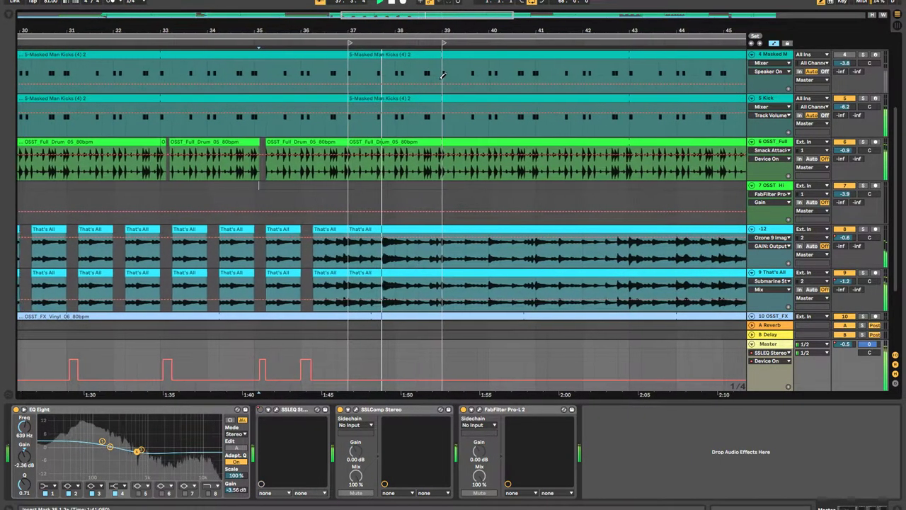
pyautogui.hscroll(2, 431, 73)
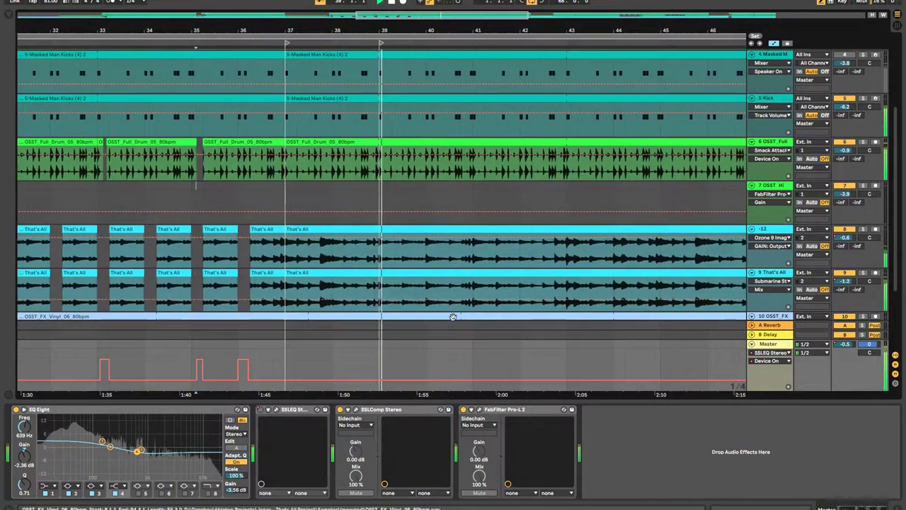
pyautogui.scroll(5, 415, 360)
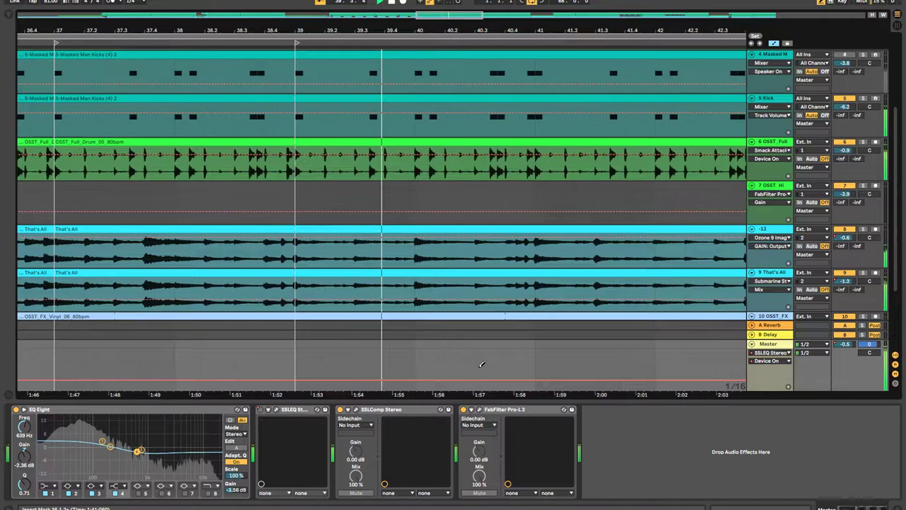
pyautogui.click(421, 359)
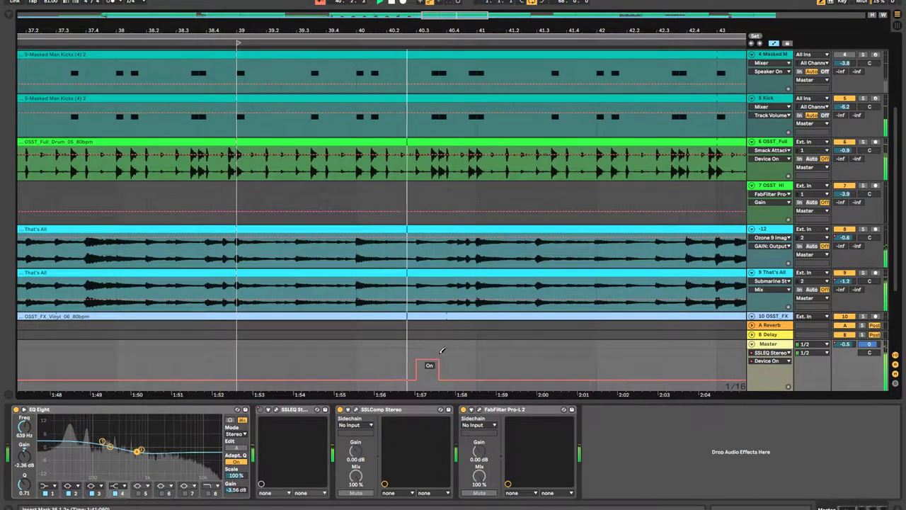
pyautogui.moveTo(441, 349); pyautogui.dragTo(476, 351)
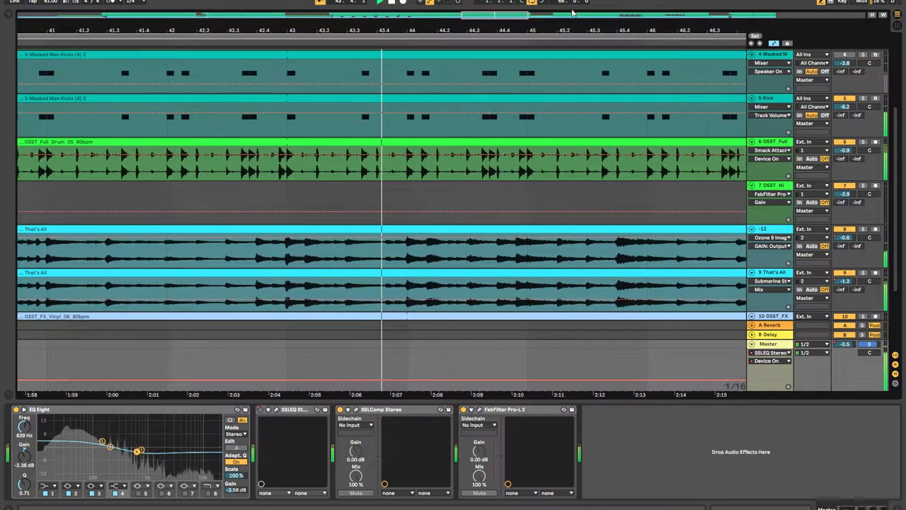
# Step: Review the SSLEQ's Device On lane across the whole arrangement, then play and examine the section leading into the bar 25 break
pyautogui.moveTo(572, 12); pyautogui.dragTo(468, 356)
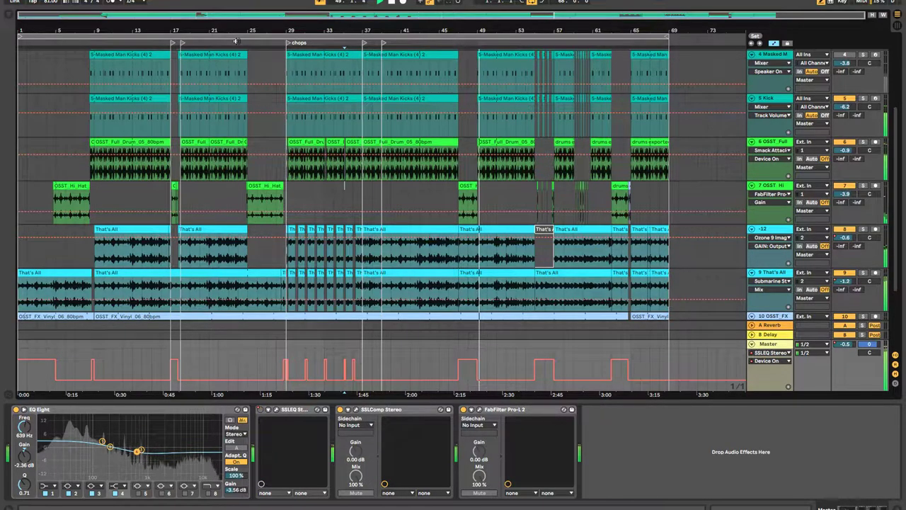
pyautogui.scroll(10, 336, 343)
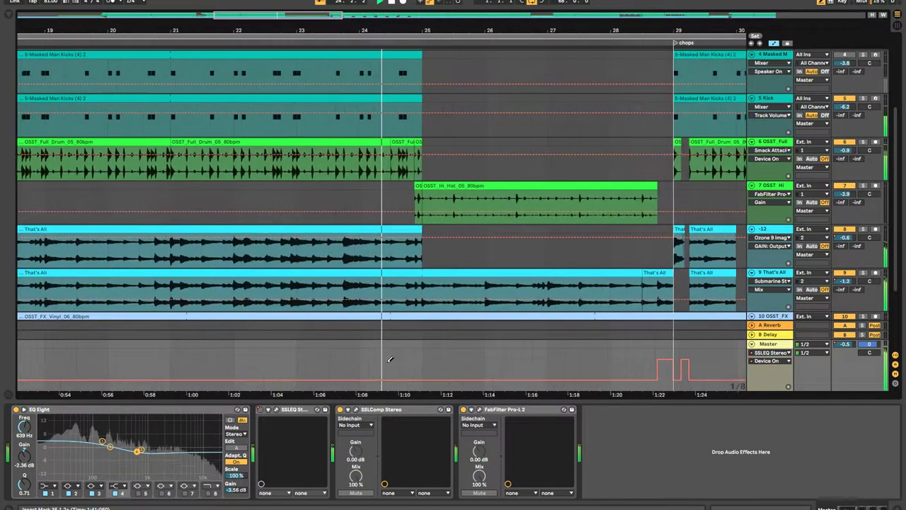
# Step: Try switching the SSLEQ on from bar 25 to 26.2 in the hi-hat break using its Device On automation
pyautogui.moveTo(427, 356)
pyautogui.mouseDown()
pyautogui.moveTo(404, 364)
pyautogui.moveTo(538, 360)
pyautogui.mouseUp()
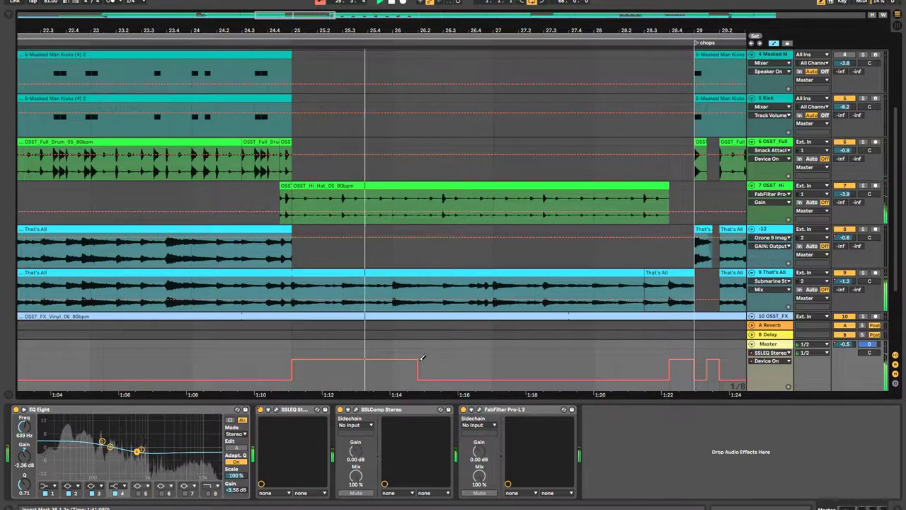
pyautogui.moveTo(410, 366); pyautogui.dragTo(292, 380)
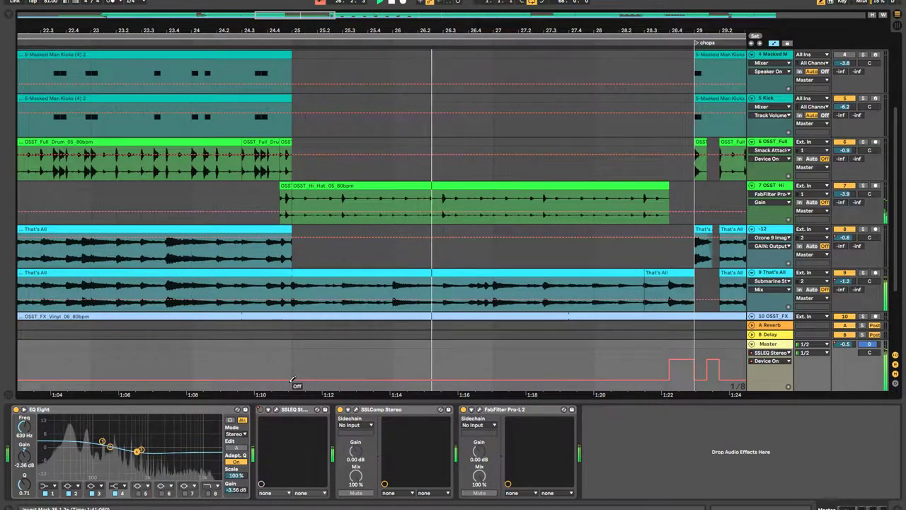
pyautogui.moveTo(348, 25); pyautogui.dragTo(342, 0)
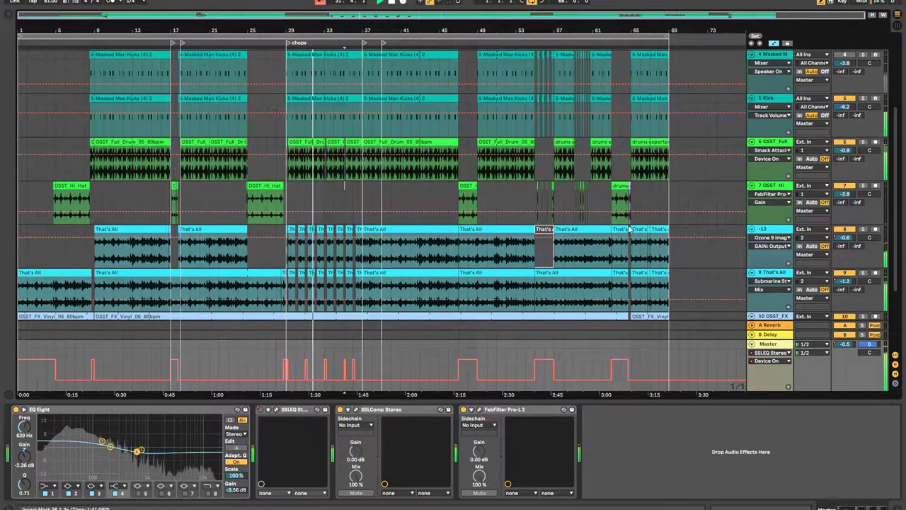
# Step: Show the Track Volume automation of the -12 track and delete it
pyautogui.click(778, 239)
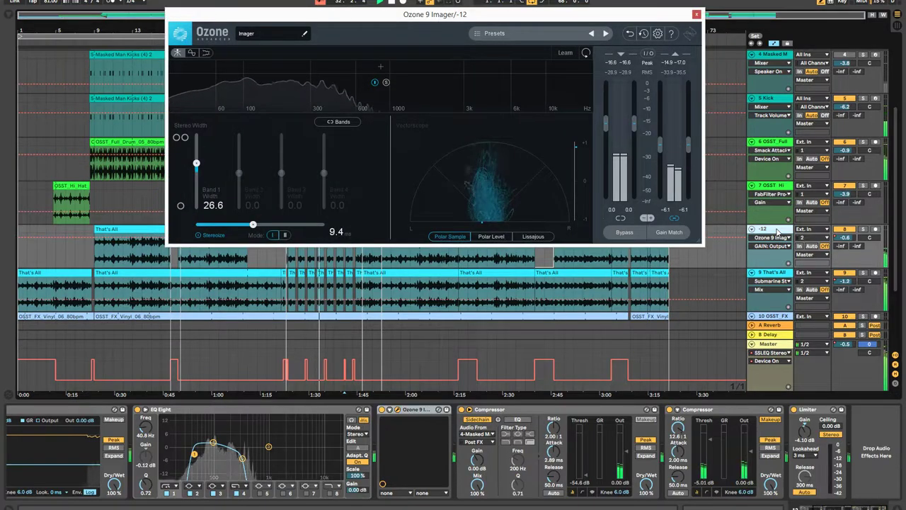
pyautogui.click(697, 15)
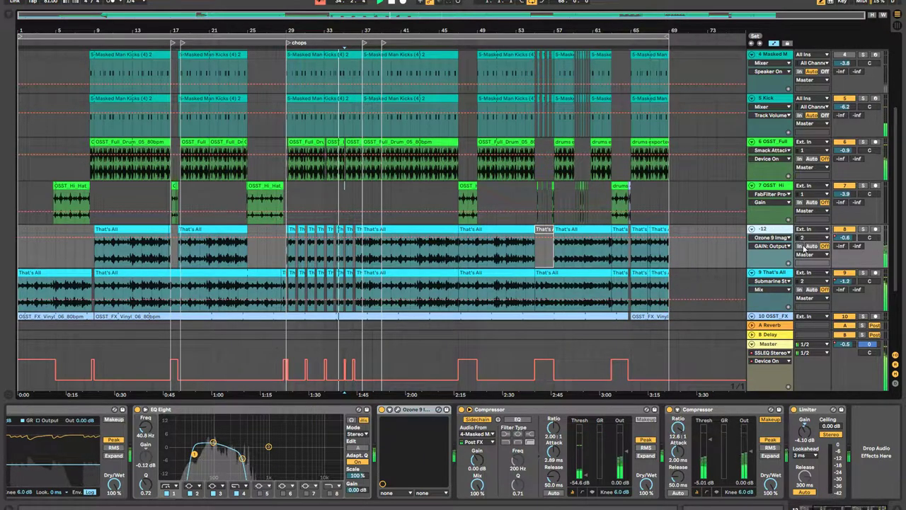
pyautogui.click(842, 239)
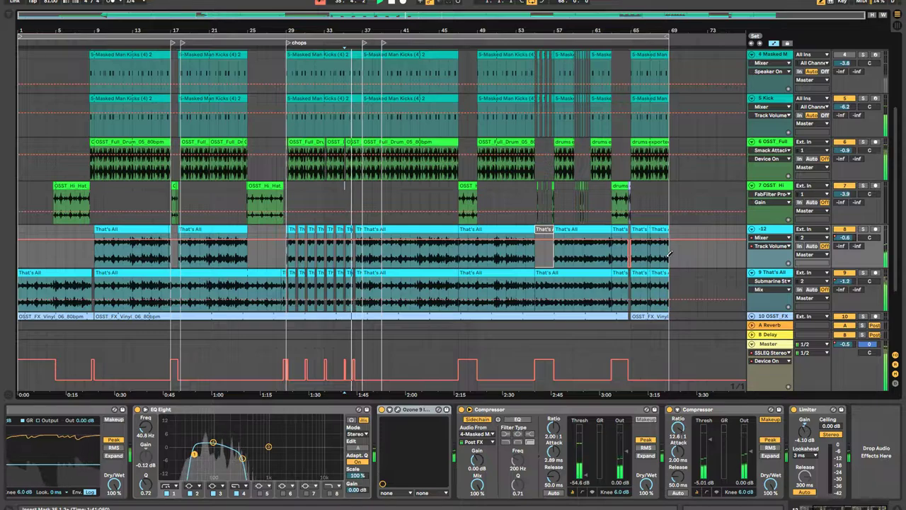
pyautogui.press('+')
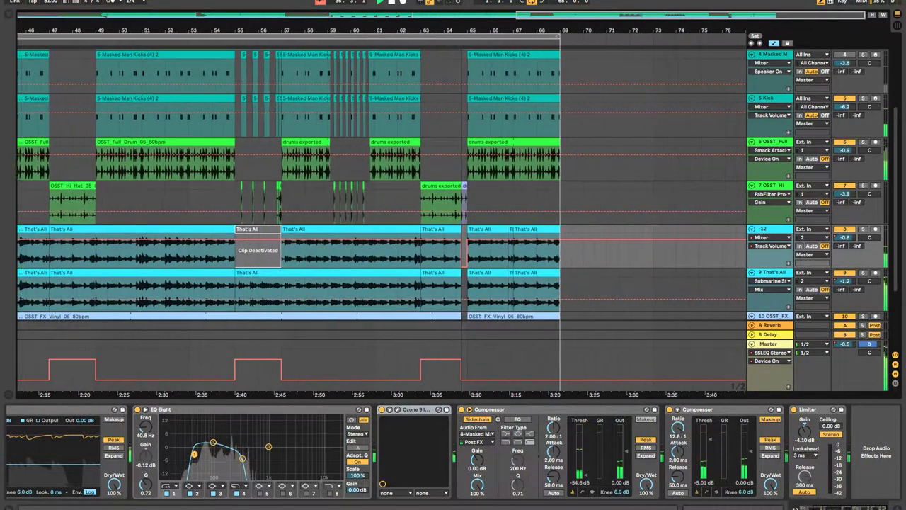
pyautogui.rightClick(842, 240)
pyautogui.click(812, 273)
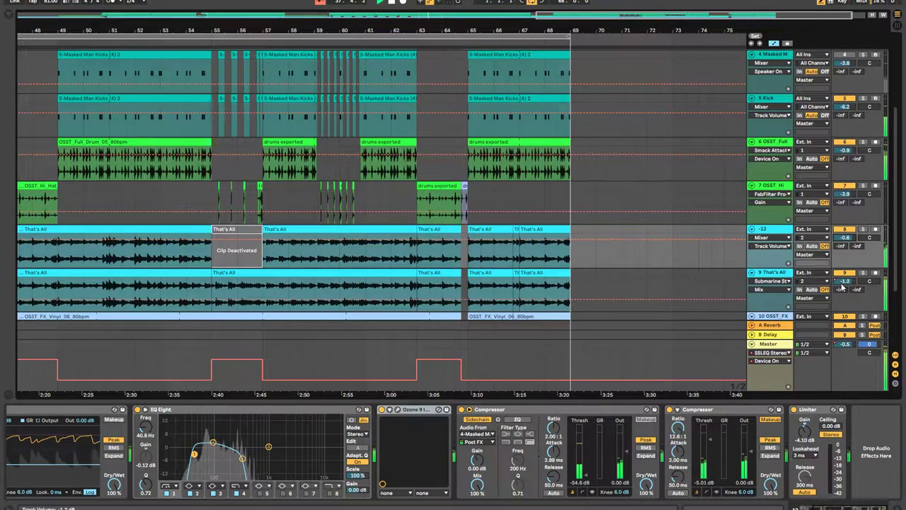
# Step: Delete the Track Volume automation of the That's All track
pyautogui.press('-')
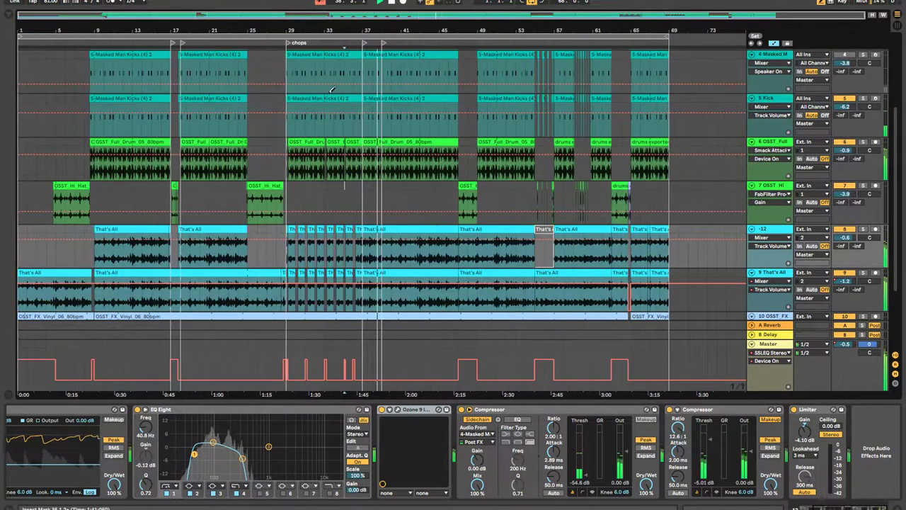
pyautogui.rightClick(843, 282)
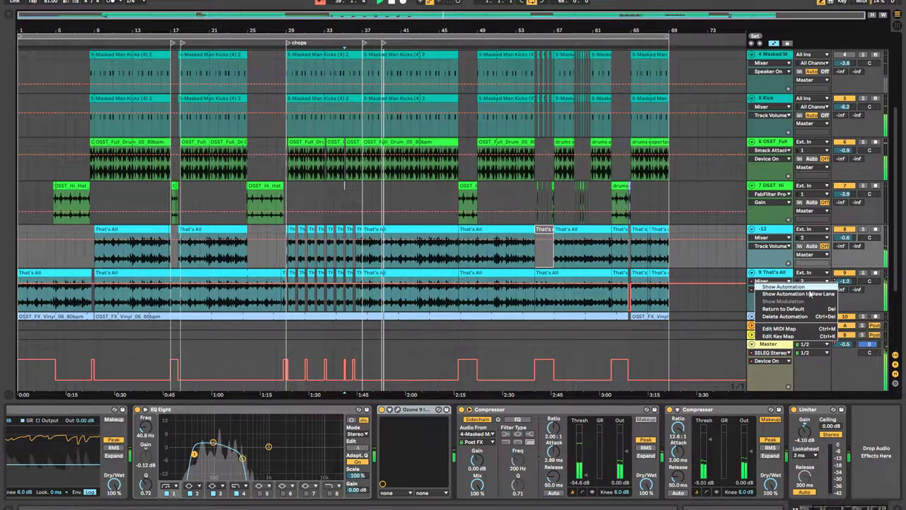
pyautogui.click(813, 315)
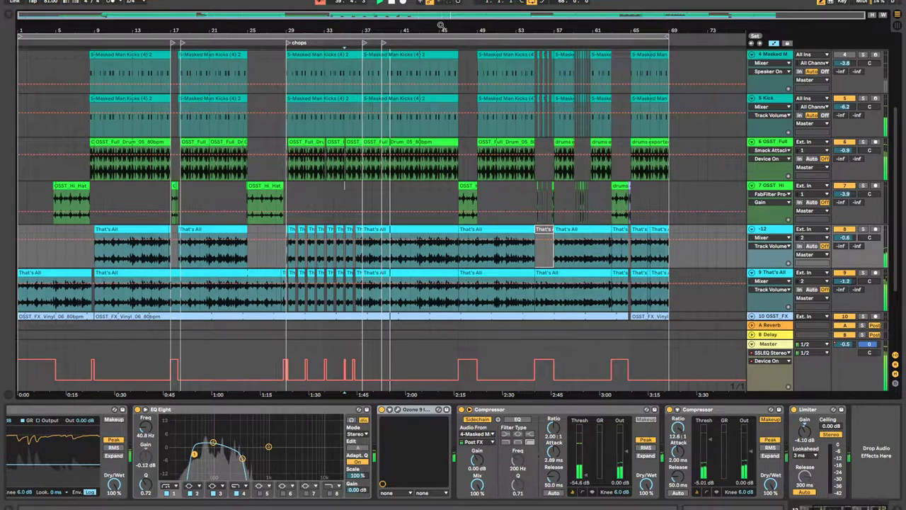
# Step: Draw an SSLEQ Device On pulse from 42.4 to 43.2 in the full drum section
pyautogui.moveTo(450, 13); pyautogui.dragTo(450, 19)
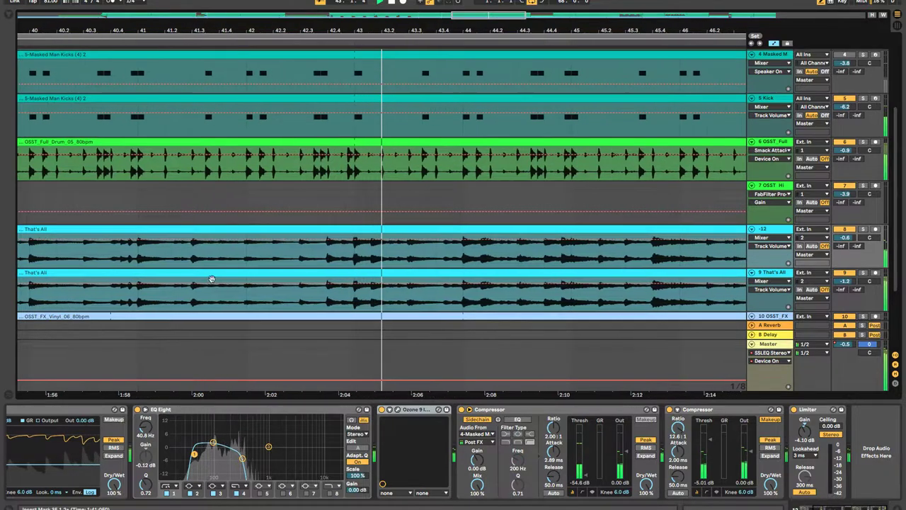
pyautogui.click(171, 358)
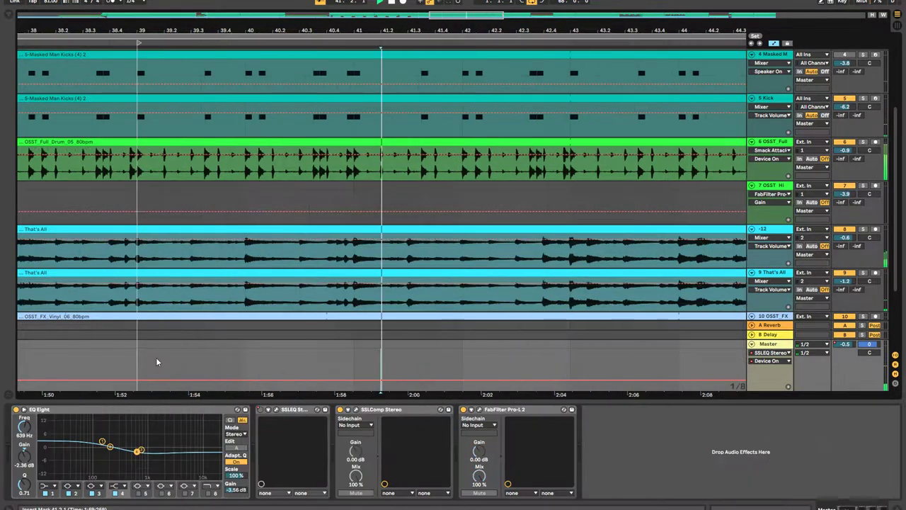
pyautogui.click(535, 364)
pyautogui.moveTo(534, 353); pyautogui.dragTo(548, 351)
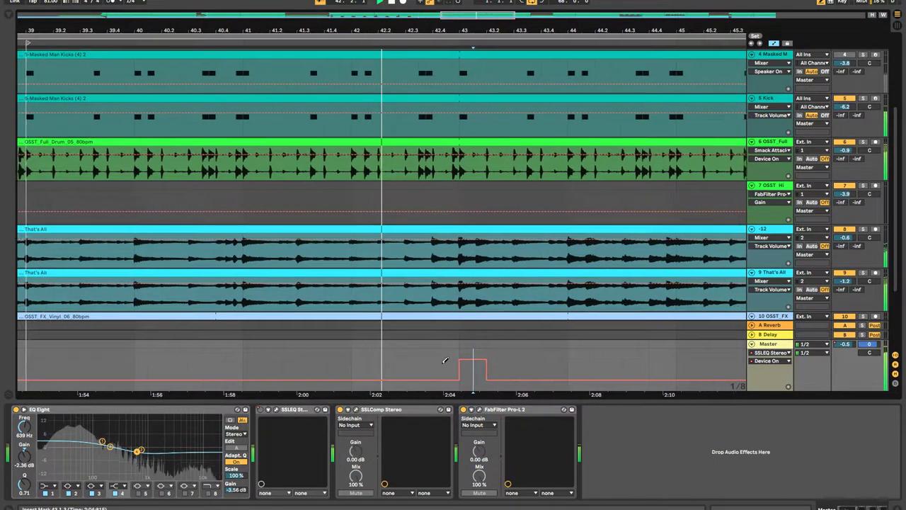
pyautogui.click(444, 360)
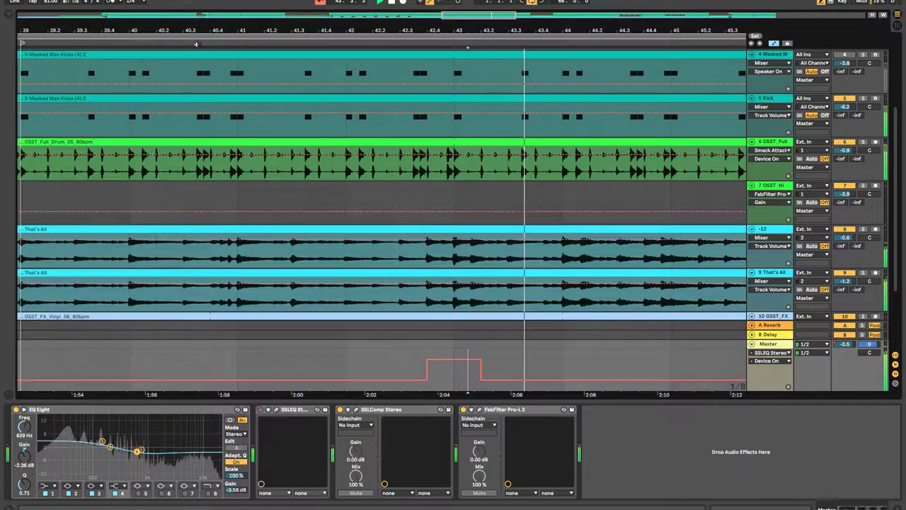
# Step: Cut the full drum loop's audio from 42.4.3 to 43.2.1 to make a short gap within the Device On pulse
pyautogui.click(581, 198)
pyautogui.press('a')
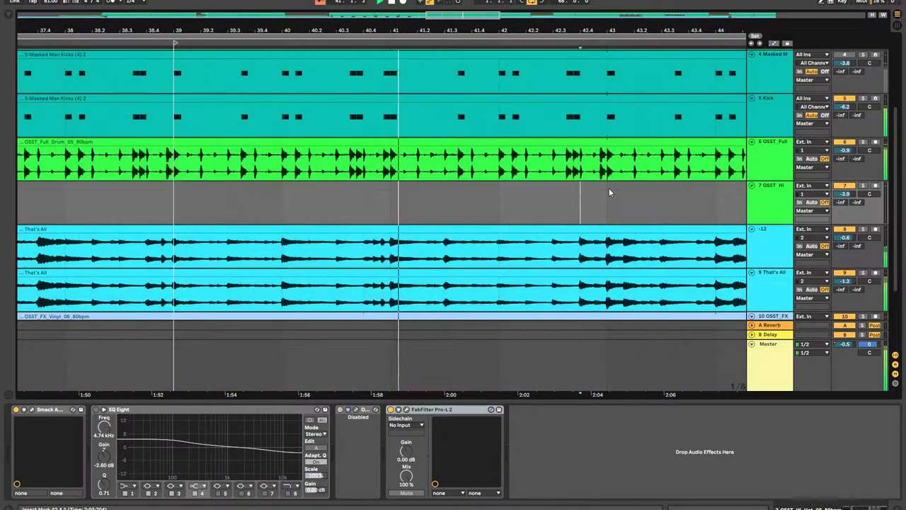
pyautogui.moveTo(593, 170); pyautogui.dragTo(623, 173)
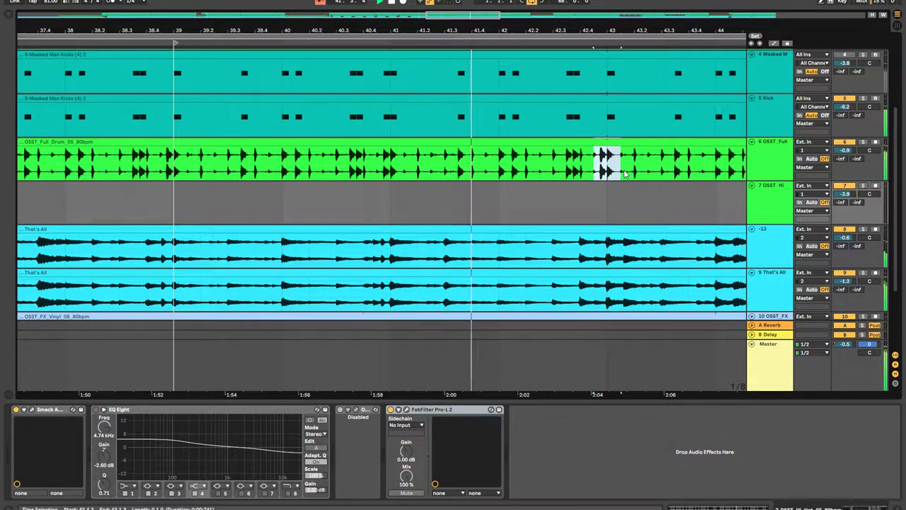
pyautogui.press('Delete')
pyautogui.press('a')
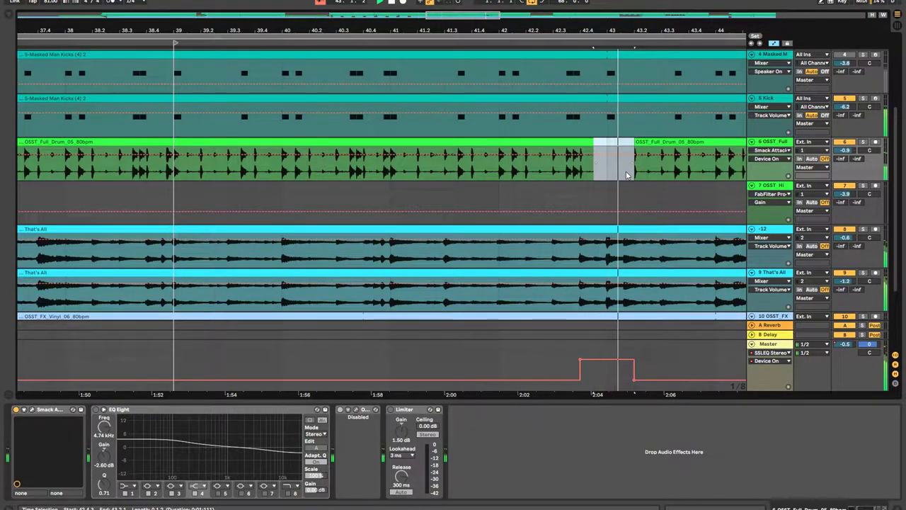
# Step: Remove both kick tracks' notes from bar 43 to 43.2 so the kicks drop out with the full drums
pyautogui.scroll(2, 626, 175)
pyautogui.press('a')
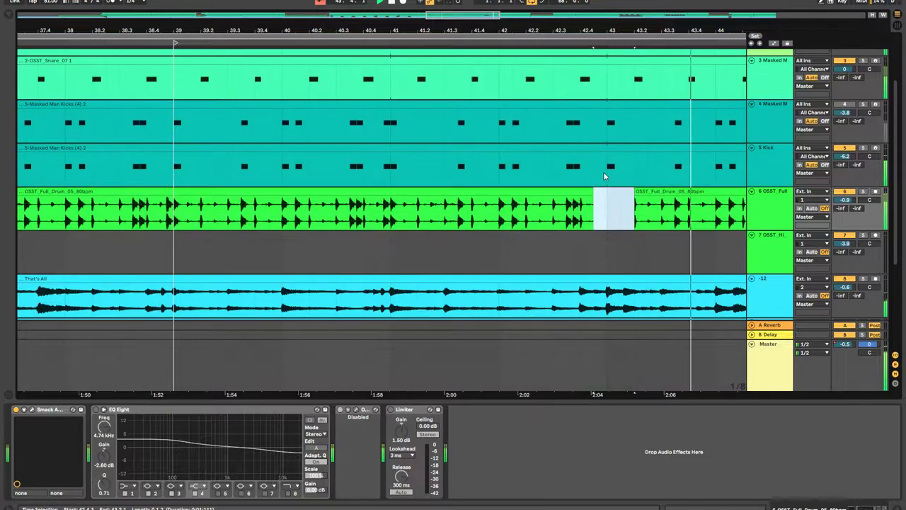
pyautogui.moveTo(607, 174); pyautogui.dragTo(625, 129)
pyautogui.press('Delete')
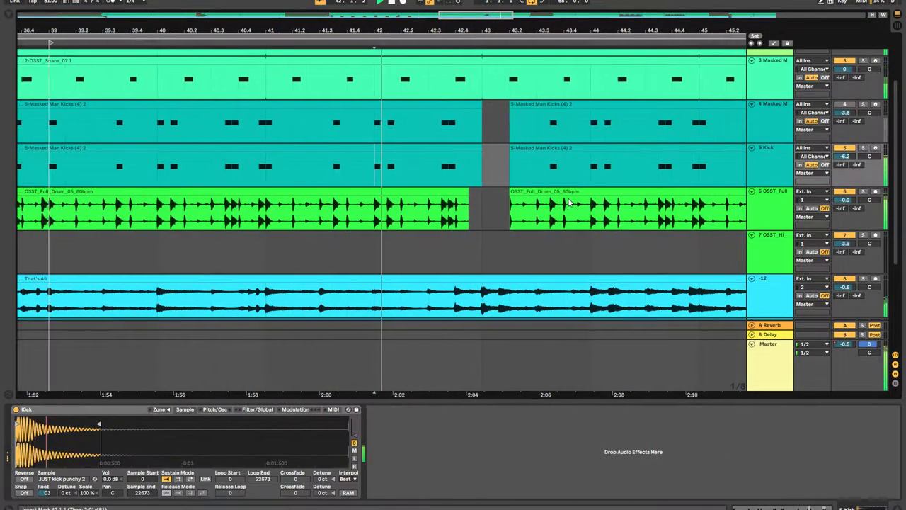
pyautogui.press('a')
pyautogui.press('a')
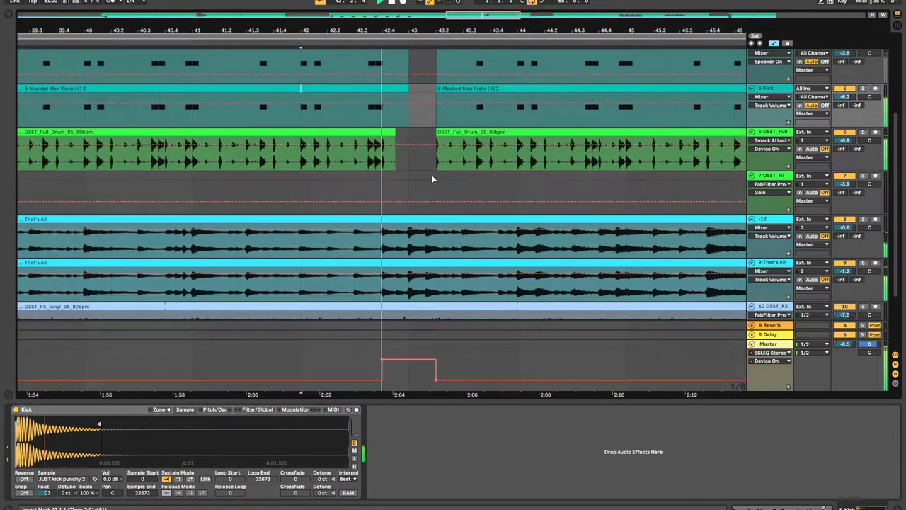
pyautogui.press('a')
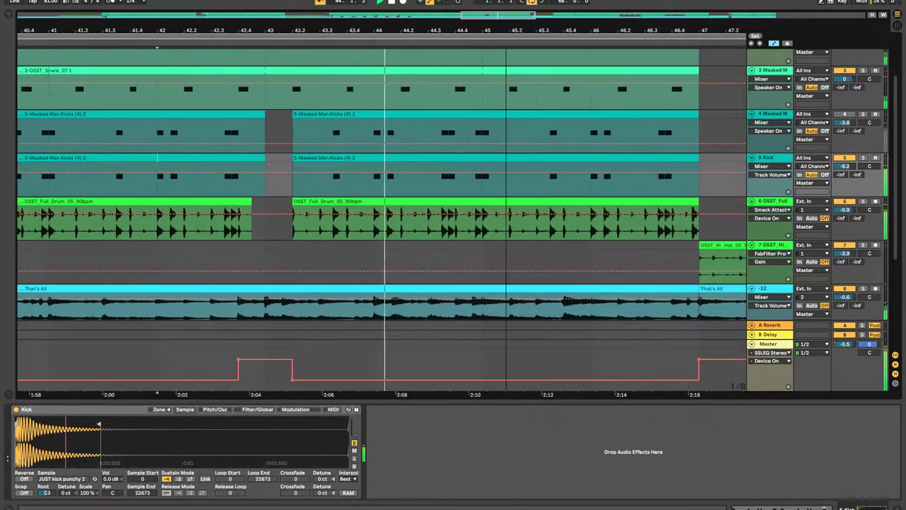
# Step: Add a locator named "idk" at bar 42, just before the new drum gap
pyautogui.press('-')
pyautogui.press('-')
pyautogui.press('-')
pyautogui.press('-')
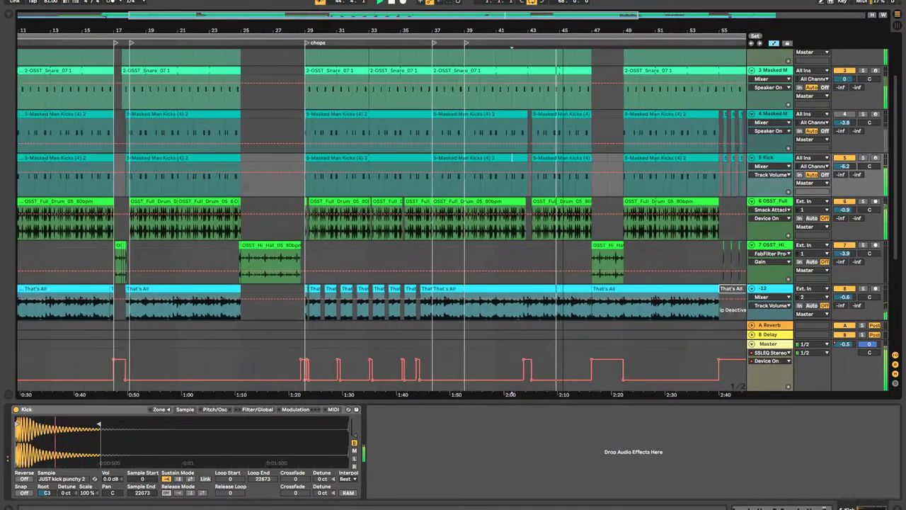
pyautogui.press('-')
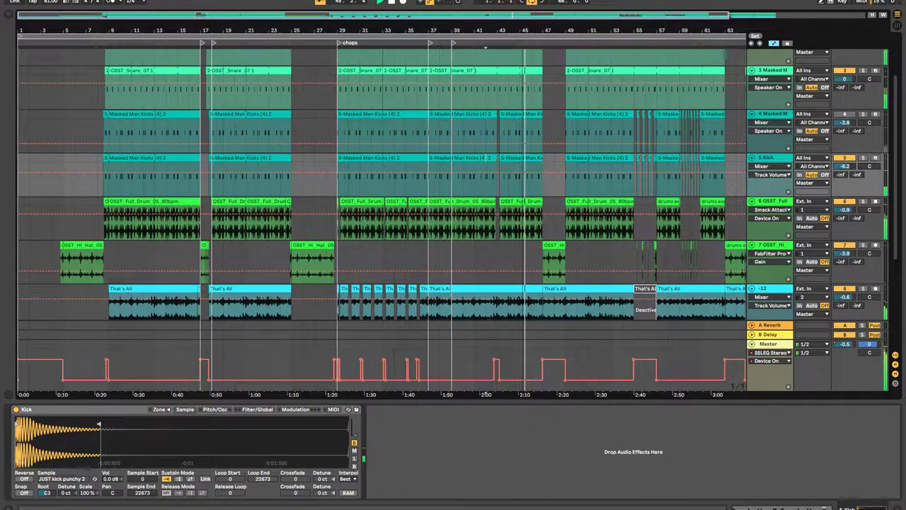
pyautogui.hscroll(5, 544, 268)
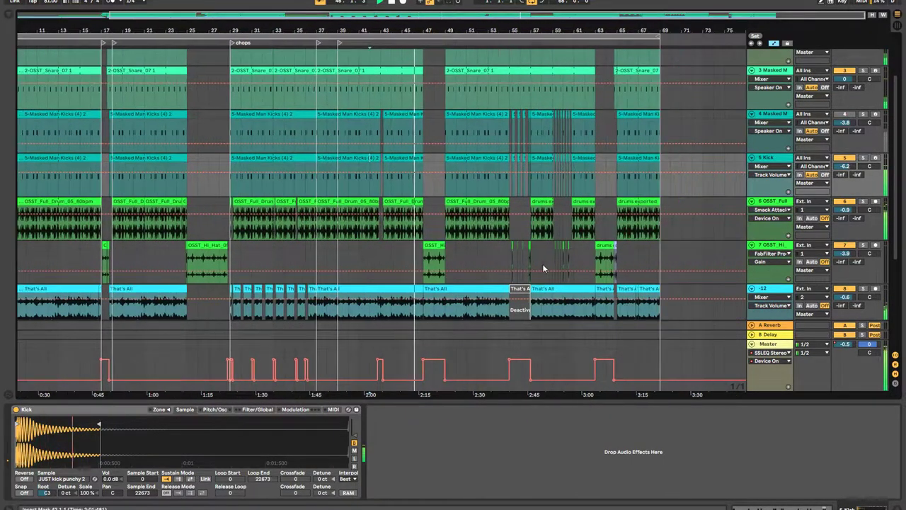
pyautogui.rightClick(373, 41)
pyautogui.click(383, 67)
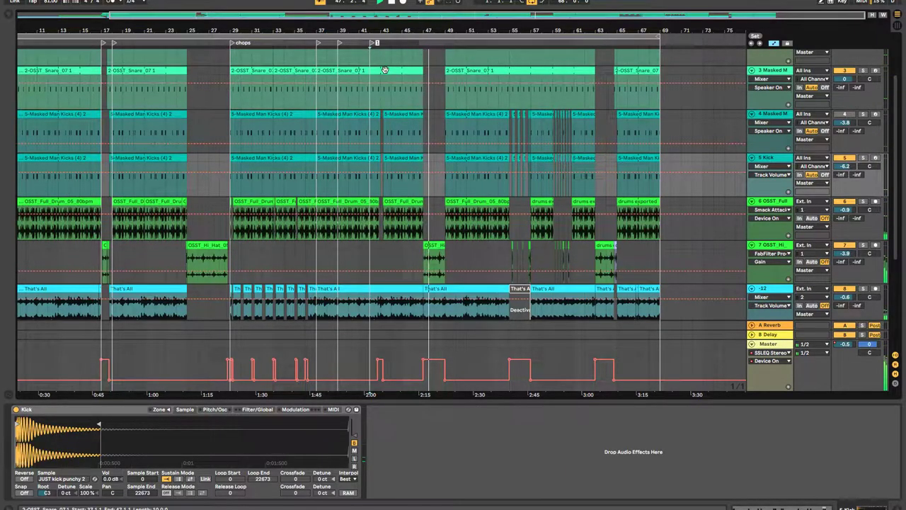
pyautogui.click(438, 98)
# Step: Add unnamed locators at bars 47, 49 and 55 to mark the break, the drum return and the drum chops
pyautogui.rightClick(423, 43)
pyautogui.click(443, 68)
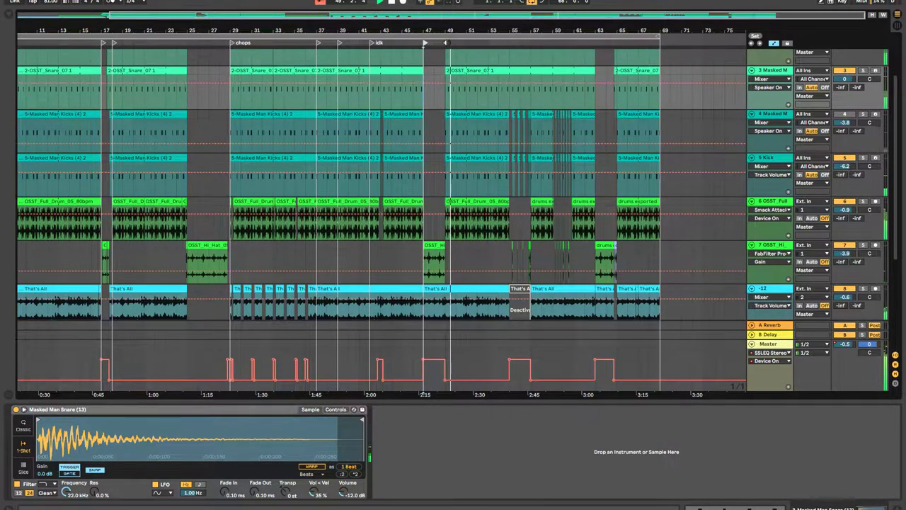
pyautogui.rightClick(445, 43)
pyautogui.click(464, 68)
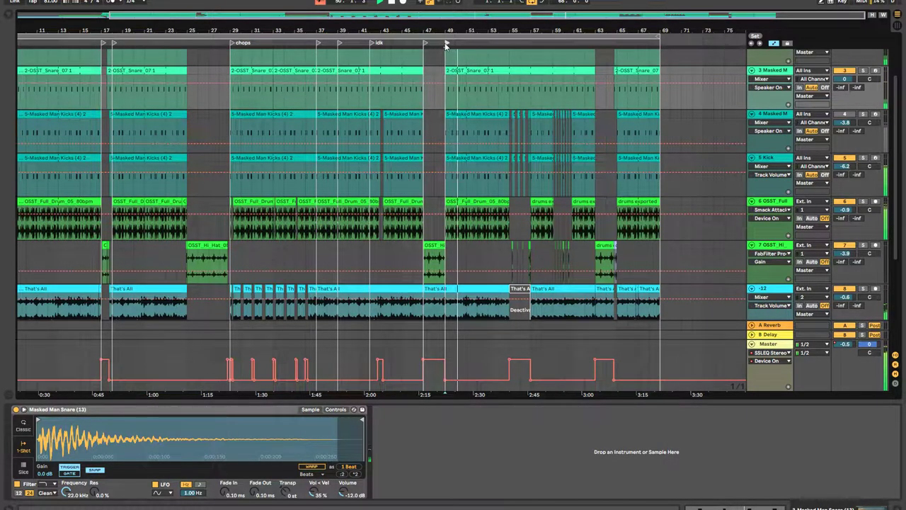
pyautogui.rightClick(507, 42)
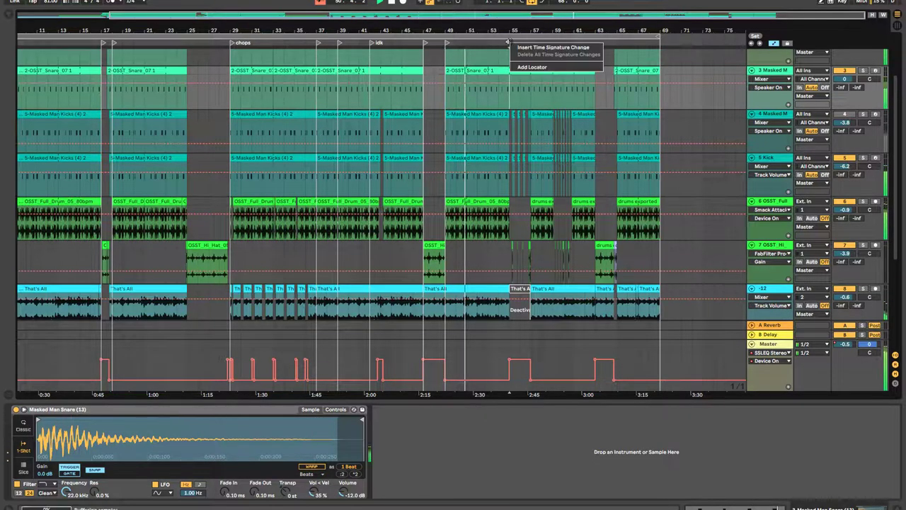
pyautogui.click(524, 68)
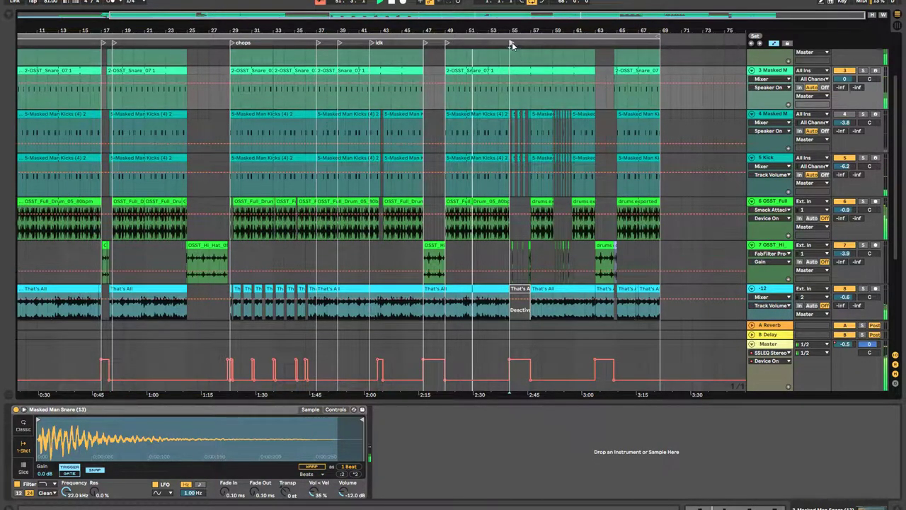
# Step: Add a locator named "fade out" near the last drum section and align it with bar 65
pyautogui.rightClick(613, 43)
pyautogui.click(620, 63)
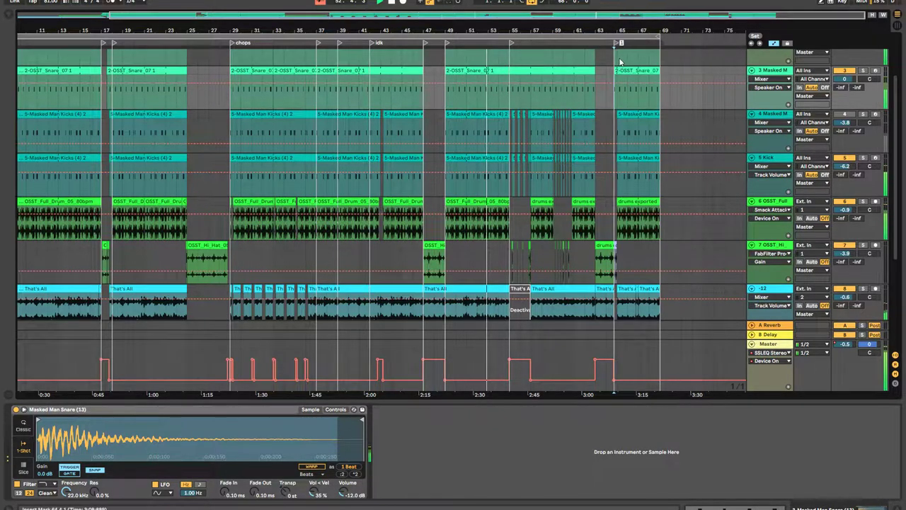
pyautogui.press('Return')
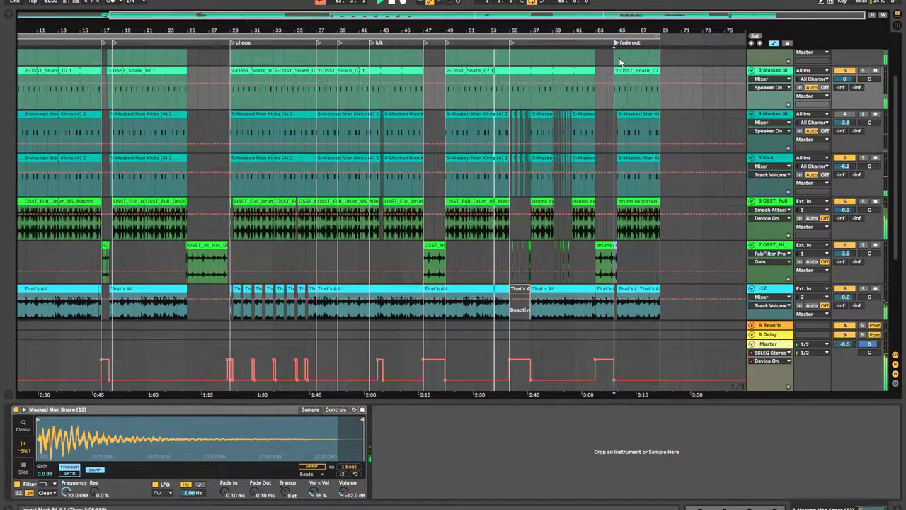
pyautogui.moveTo(615, 45); pyautogui.dragTo(618, 44)
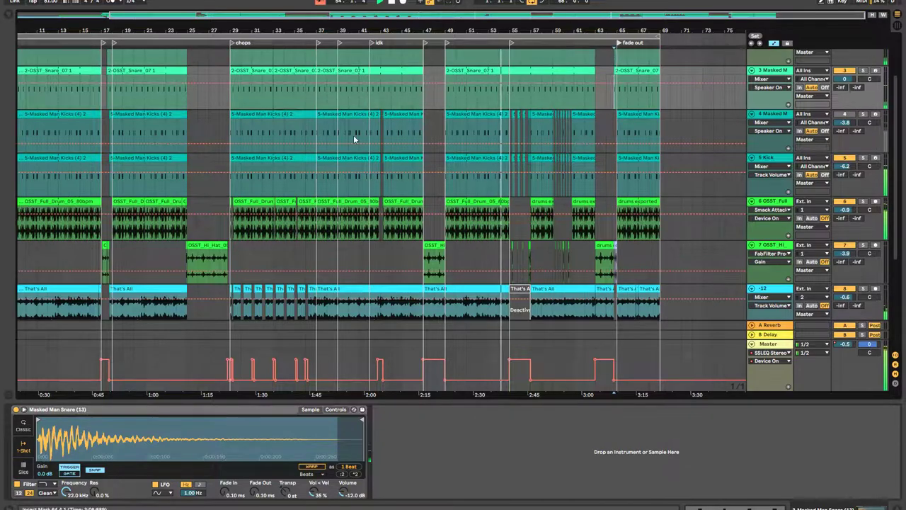
# Step: Add an unnamed locator at bar 9, where the first full drum section starts
pyautogui.hscroll(-5, 355, 133)
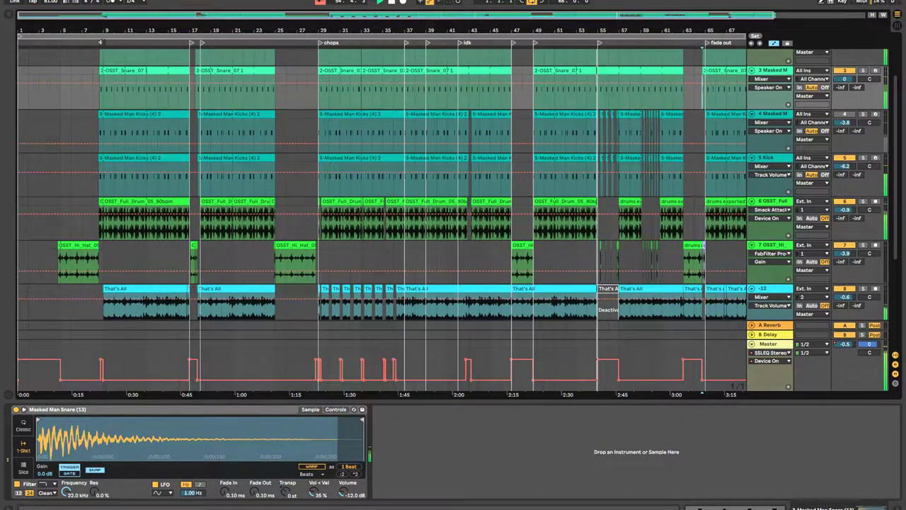
pyautogui.rightClick(102, 43)
pyautogui.click(122, 68)
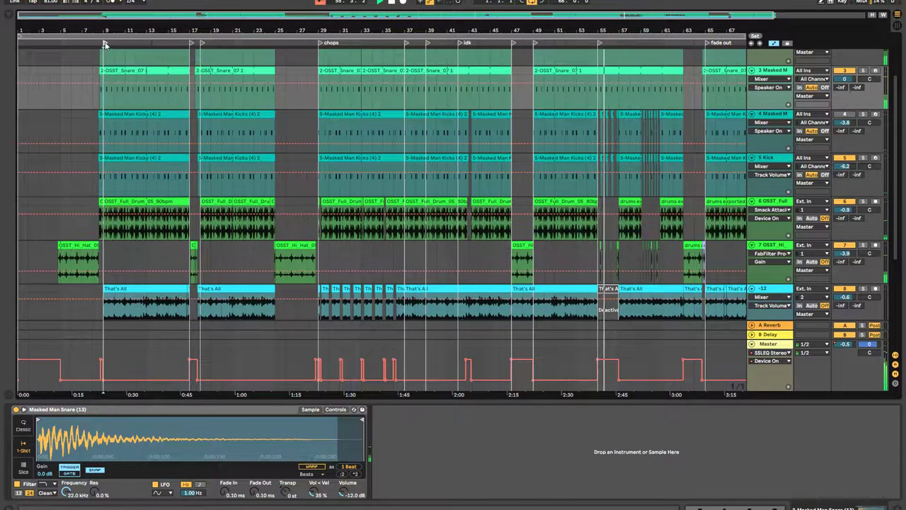
# Step: Add an unnamed locator at bar 25, where the drums drop out, and a locator named "brk" at bar 63
pyautogui.rightClick(273, 41)
pyautogui.click(286, 64)
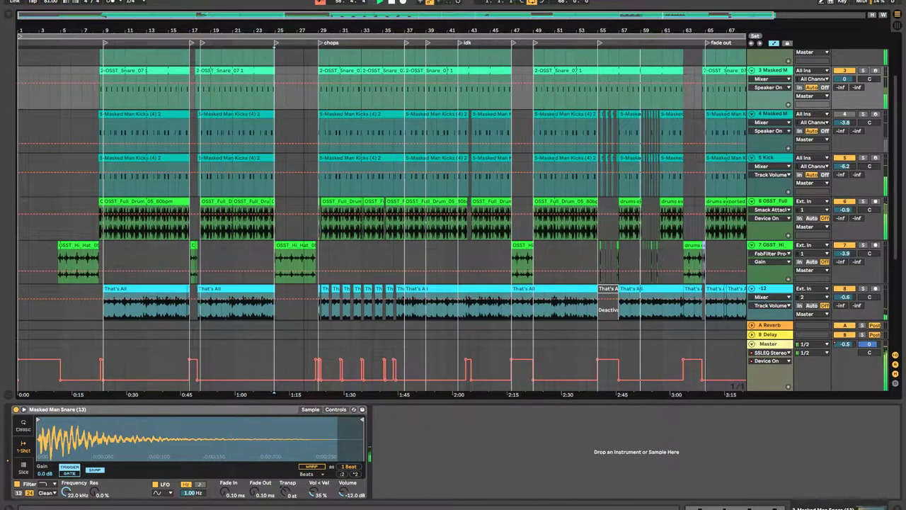
pyautogui.moveTo(316, 22); pyautogui.dragTo(356, 16)
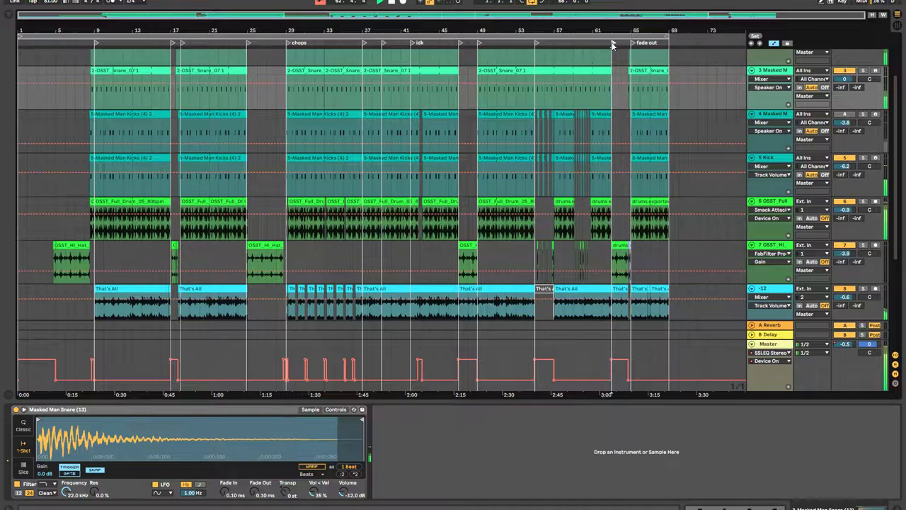
pyautogui.rightClick(614, 45)
pyautogui.click(623, 57)
pyautogui.write('brk')
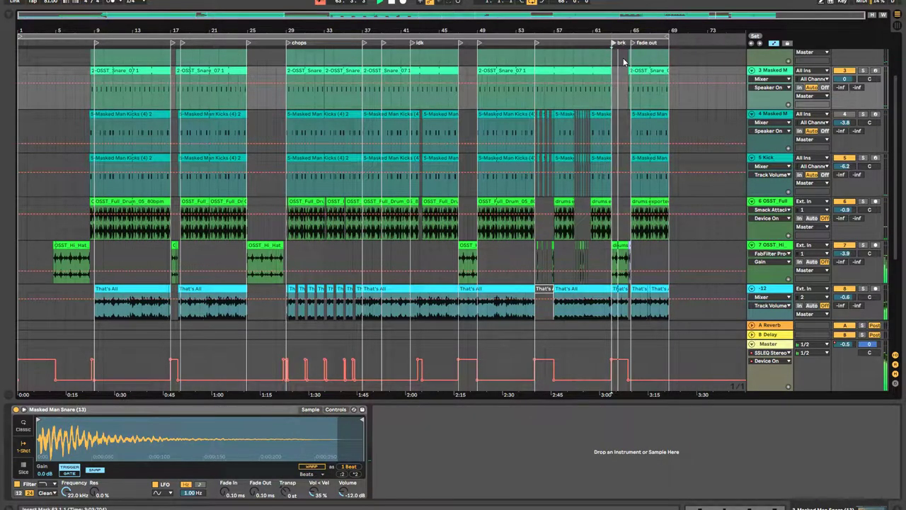
# Step: Name the locators at bars 47 and 25 "brk", and add a locator named "intro" at bar 1
pyautogui.rightClick(464, 46)
pyautogui.click(465, 59)
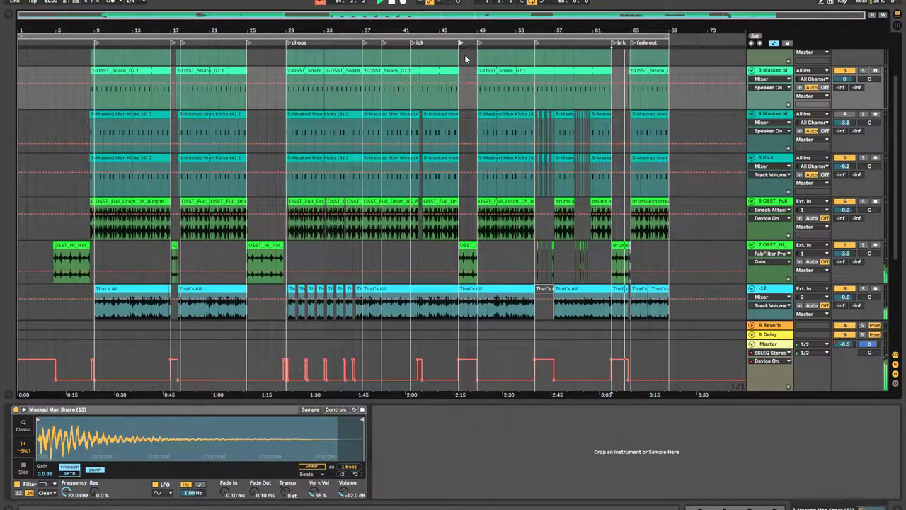
pyautogui.write('brk')
pyautogui.press('Return')
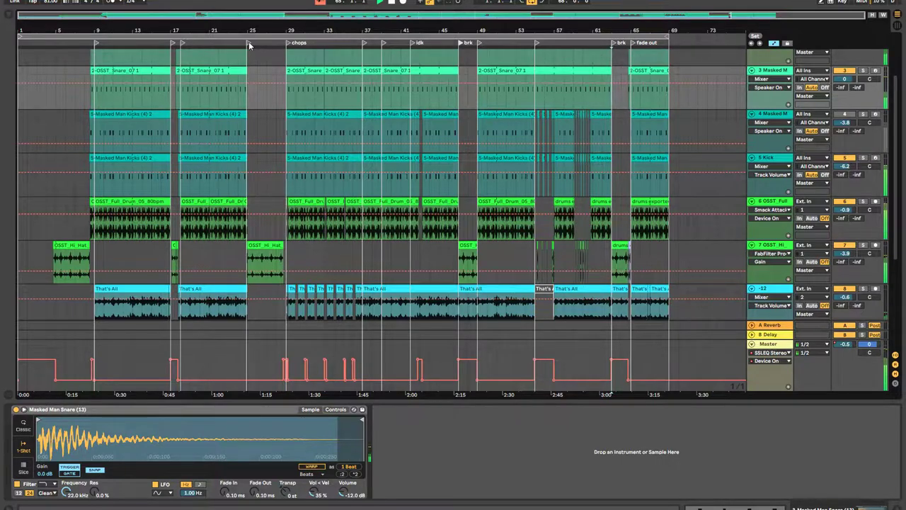
pyautogui.rightClick(249, 45)
pyautogui.click(264, 55)
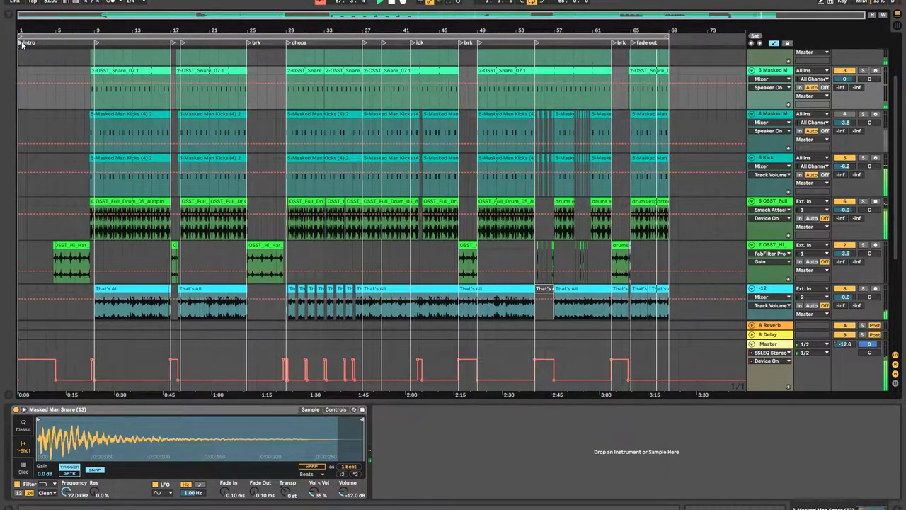
# Step: Add a locator named "beat enters" at bar 5, where the hi-hat loop starts, and name the bar 17 locator "brk"
pyautogui.rightClick(55, 42)
pyautogui.click(82, 68)
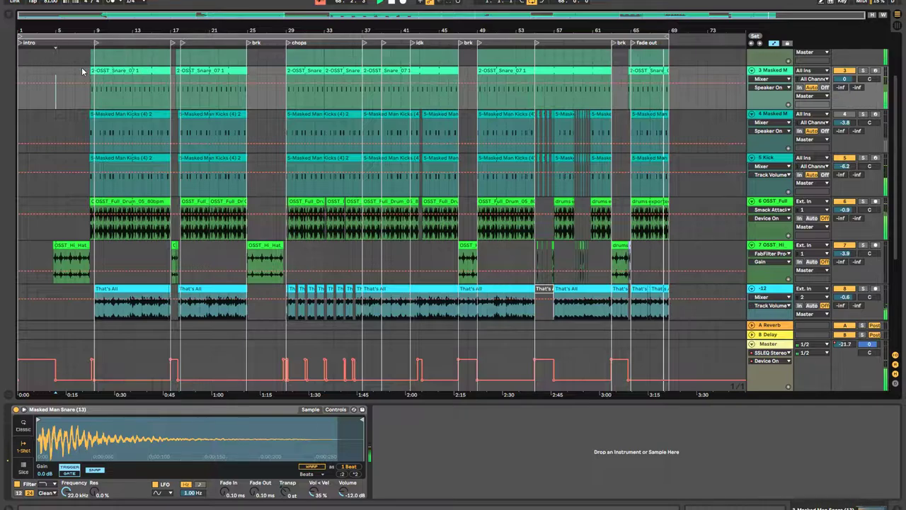
pyautogui.write('beat enters')
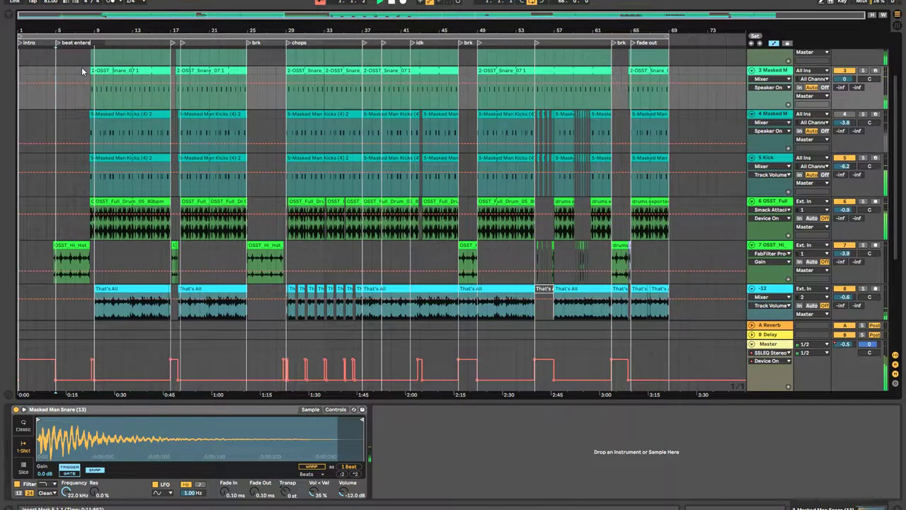
pyautogui.click(105, 71)
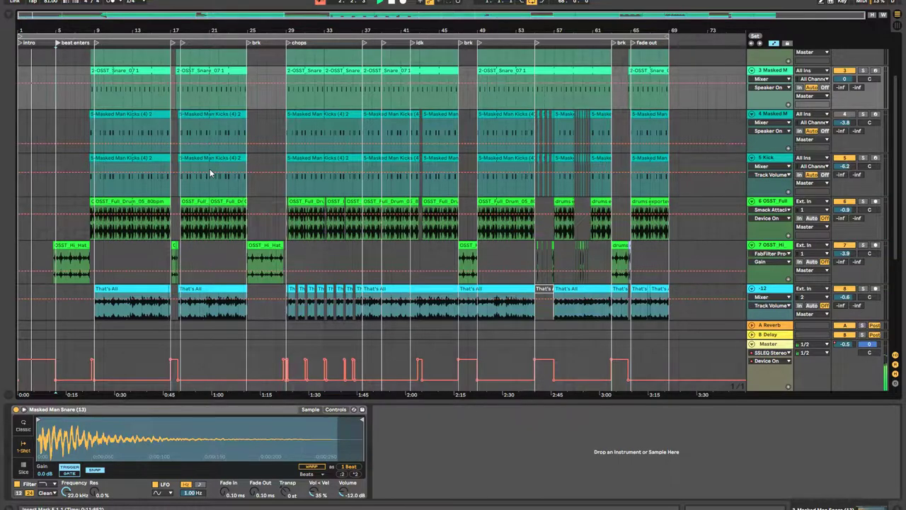
pyautogui.rightClick(174, 42)
pyautogui.click(182, 55)
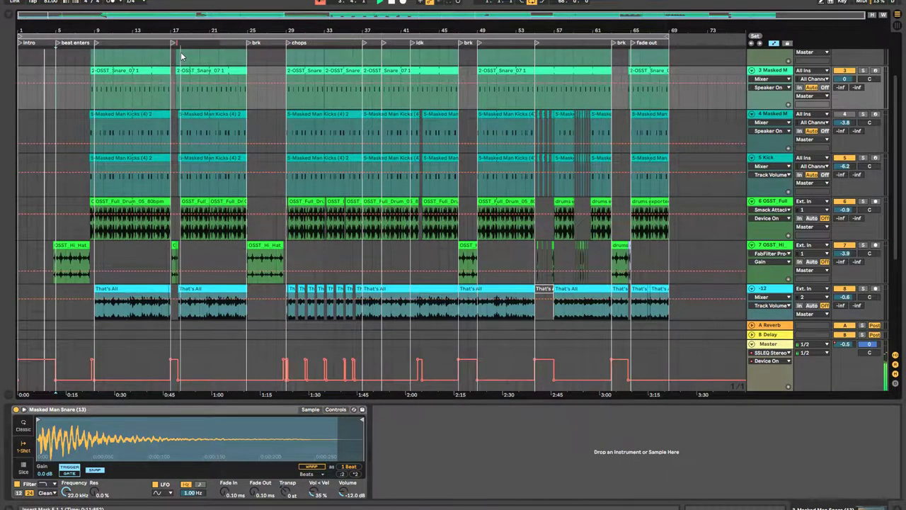
# Step: Select bars 37 to 42 across the tracks from the Drum Rack down to the full drum loop
pyautogui.click(364, 251)
pyautogui.scroll(-5, 365, 251)
pyautogui.scroll(7, 365, 248)
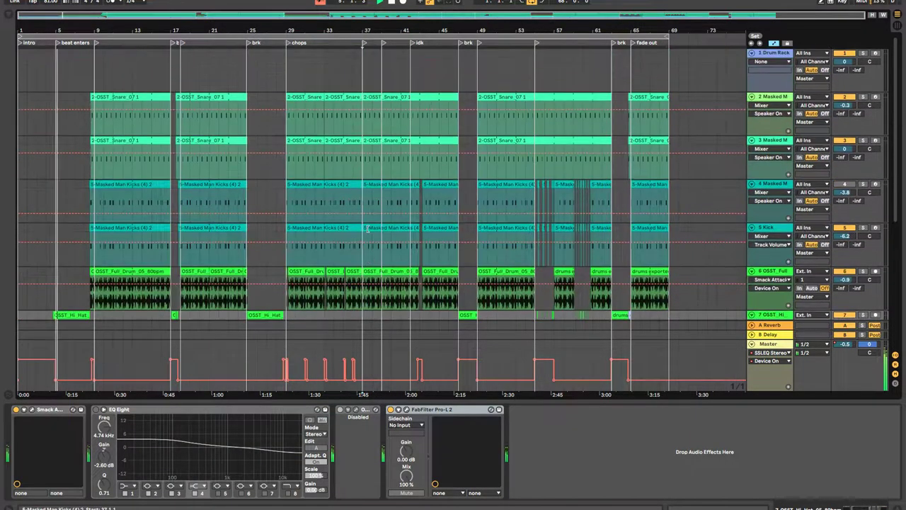
pyautogui.moveTo(361, 76); pyautogui.dragTo(408, 303)
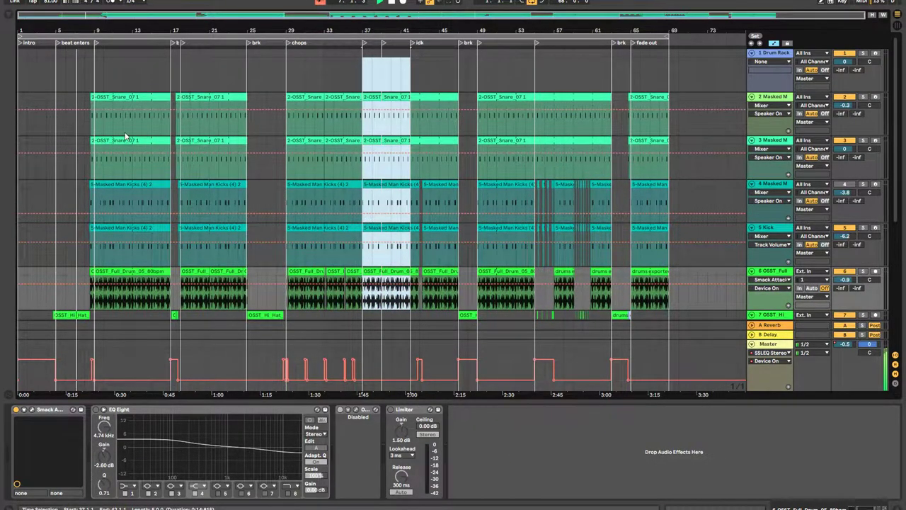
# Step: Hide the automation lanes, fold the Master track and look over the first full drum section from bar 9
pyautogui.scroll(-4, 118, 125)
pyautogui.scroll(-3, 118, 125)
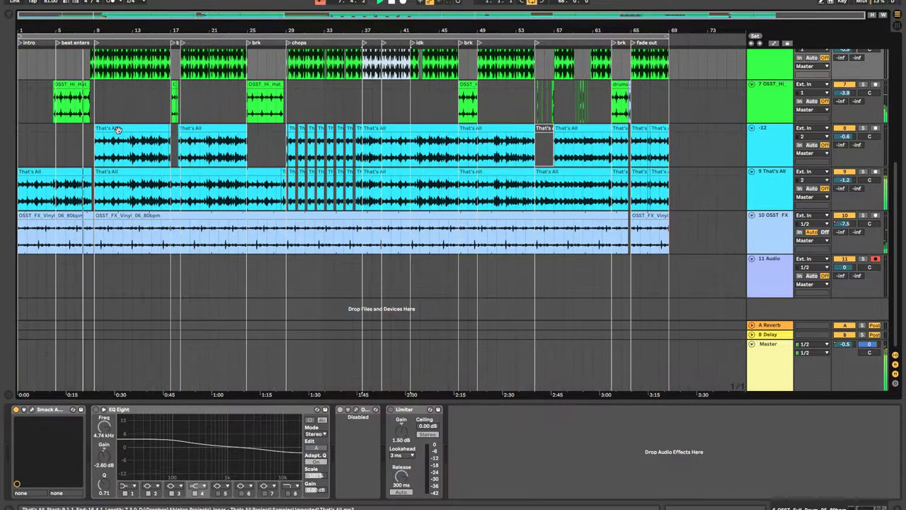
pyautogui.click(752, 347)
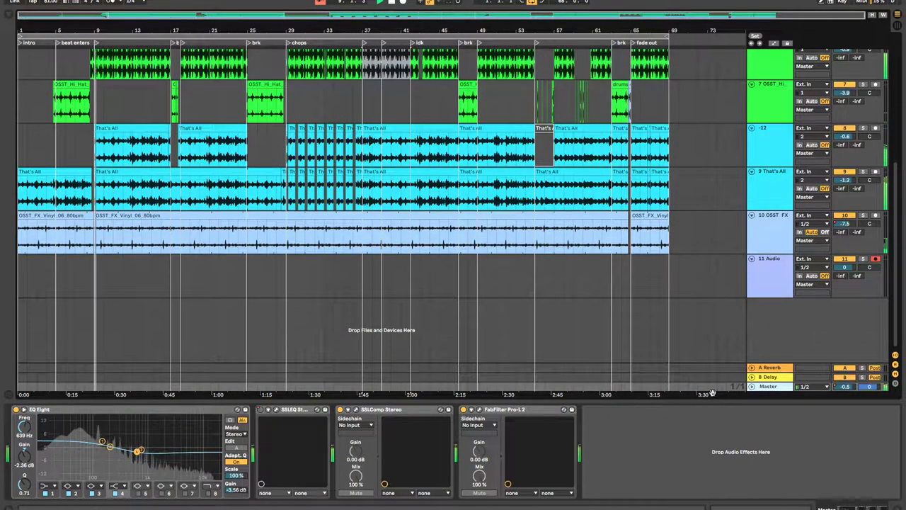
pyautogui.scroll(6, 50, 74)
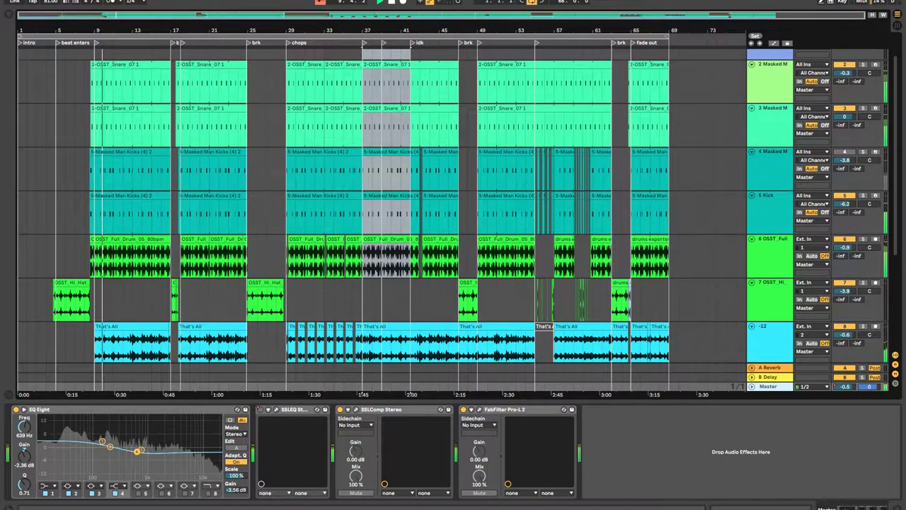
pyautogui.scroll(5, 50, 74)
pyautogui.scroll(3, 182, 83)
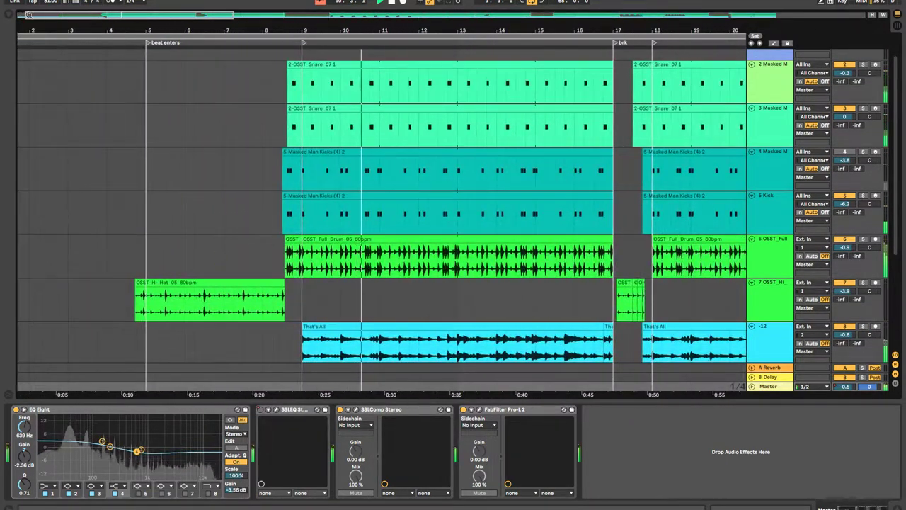
pyautogui.scroll(1, 182, 83)
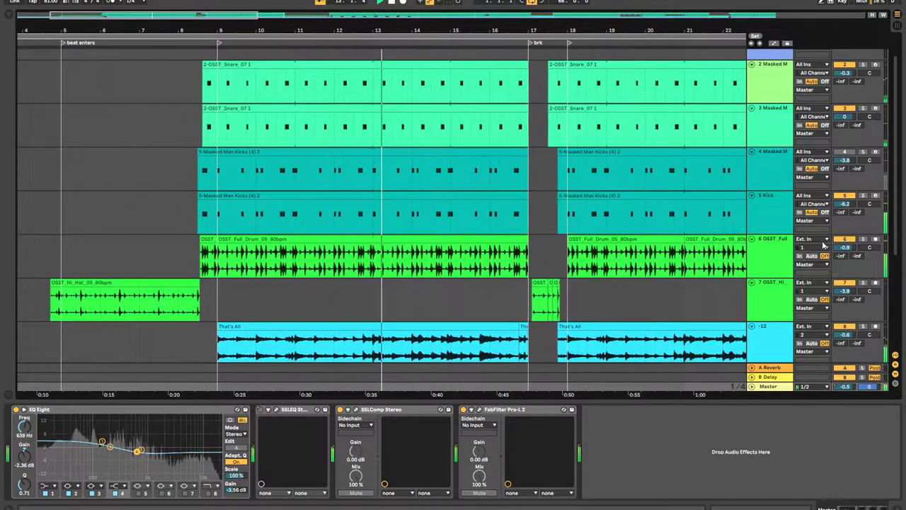
# Step: Show the devices of the full drum loop and Kick tracks, and fold the deactivated kick track 4
pyautogui.click(783, 256)
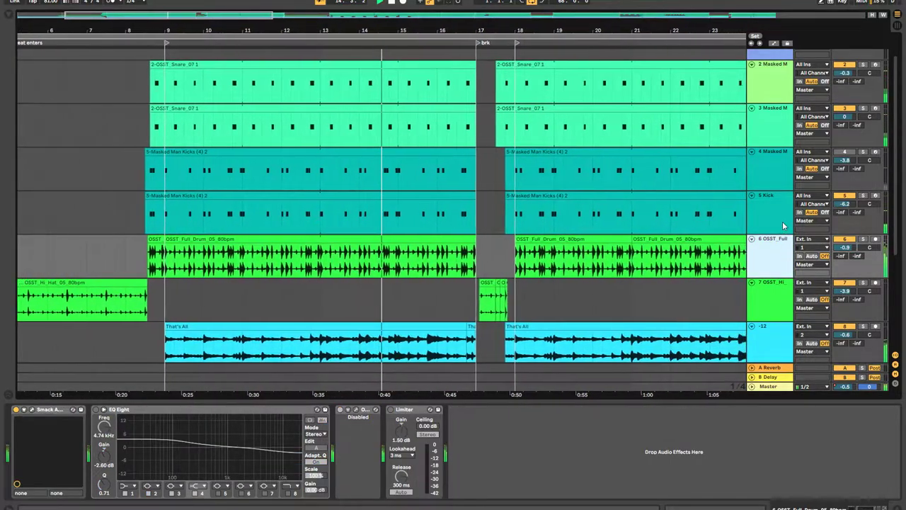
pyautogui.click(784, 228)
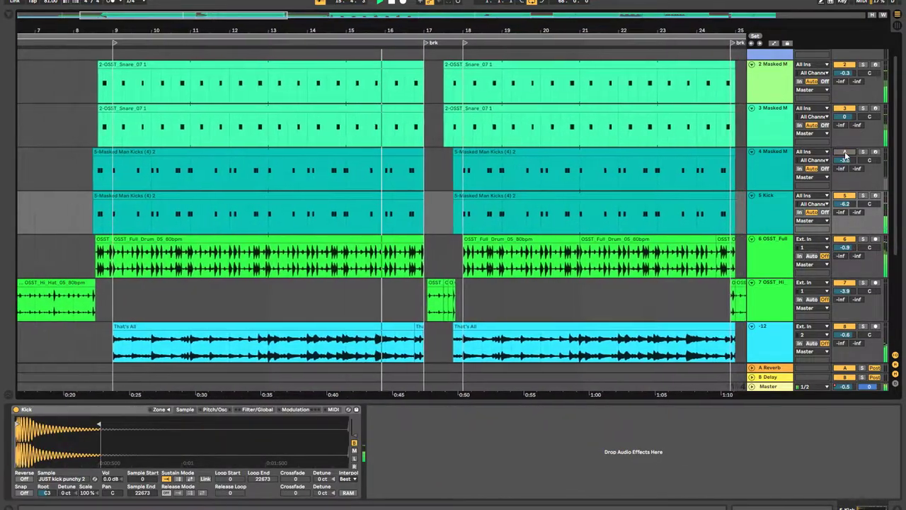
pyautogui.click(753, 151)
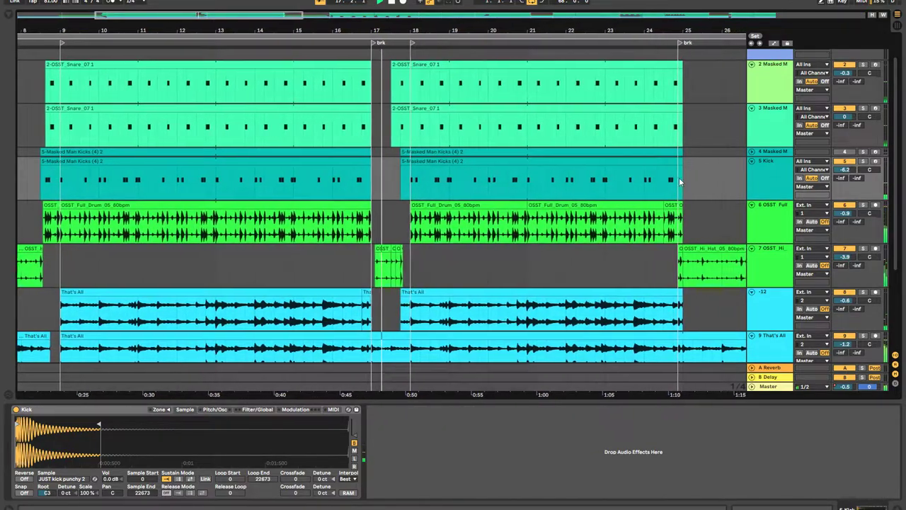
# Step: Show the automation lanes and unfold the Master track to check its SSLEQ Device On automation
pyautogui.click(315, 263)
pyautogui.press('a')
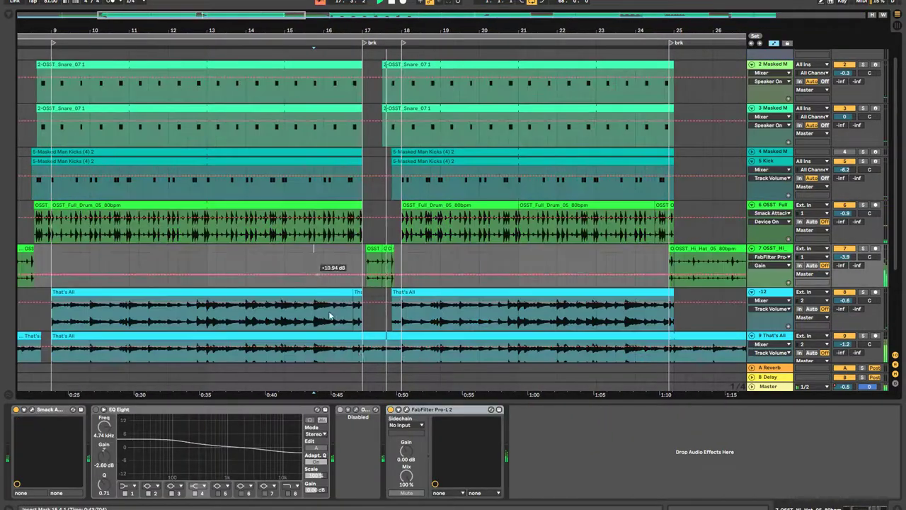
pyautogui.click(751, 388)
pyautogui.press('a')
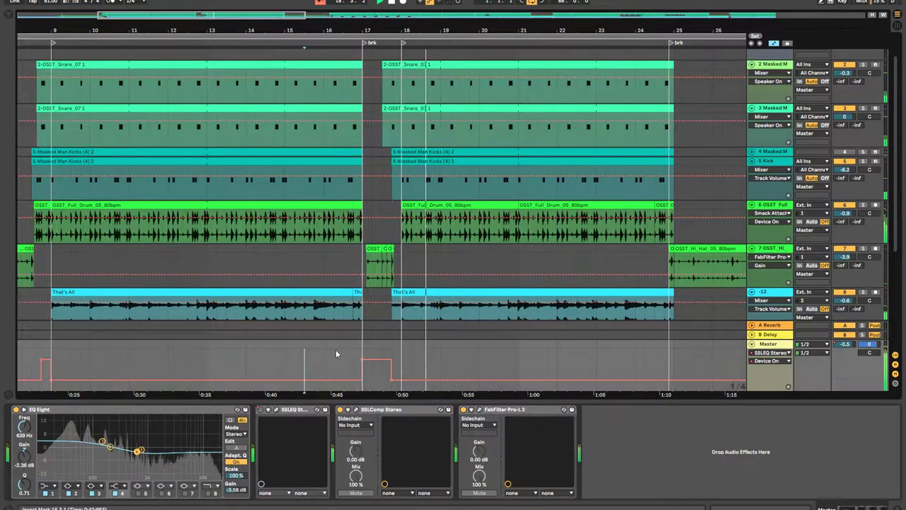
# Step: Set the volume of the -12 sample track to -5.4 dB and the That's All track 9 to 0.1 dB
pyautogui.scroll(-4, 510, 252)
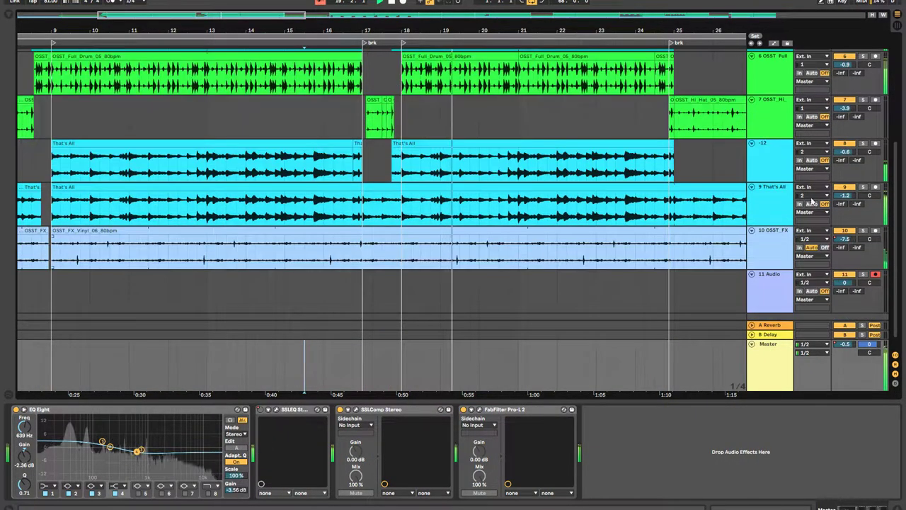
pyautogui.moveTo(851, 202); pyautogui.dragTo(852, 174)
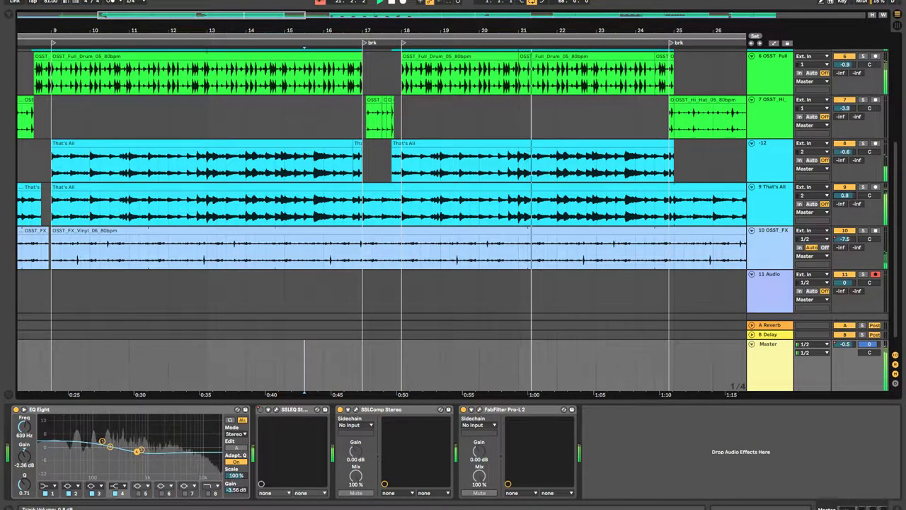
pyautogui.moveTo(842, 153); pyautogui.dragTo(842, 170)
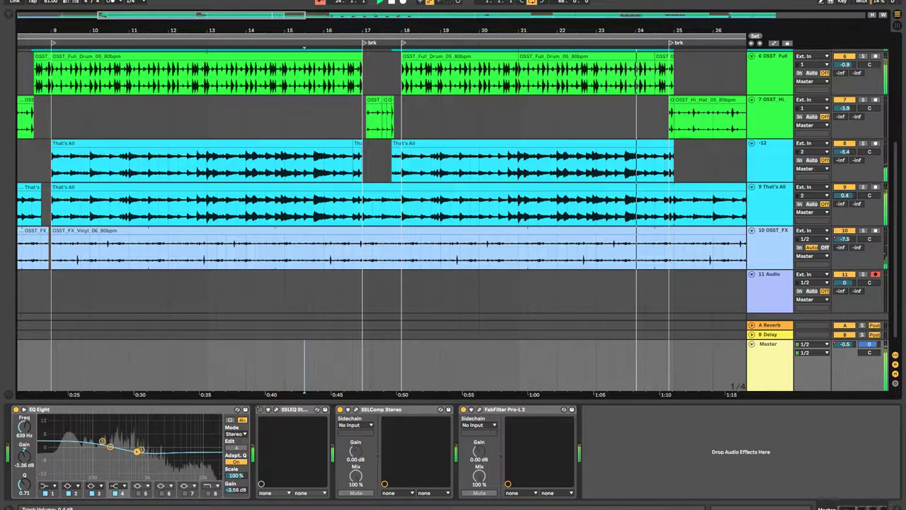
pyautogui.moveTo(845, 196); pyautogui.dragTo(845, 200)
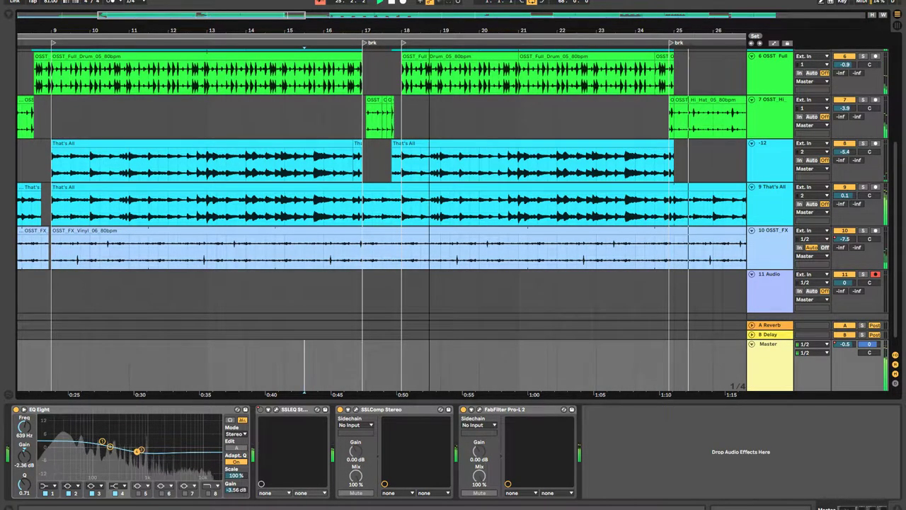
# Step: Delete the Reverb device from return track A
pyautogui.moveTo(322, 36); pyautogui.dragTo(322, 29)
pyautogui.click(769, 325)
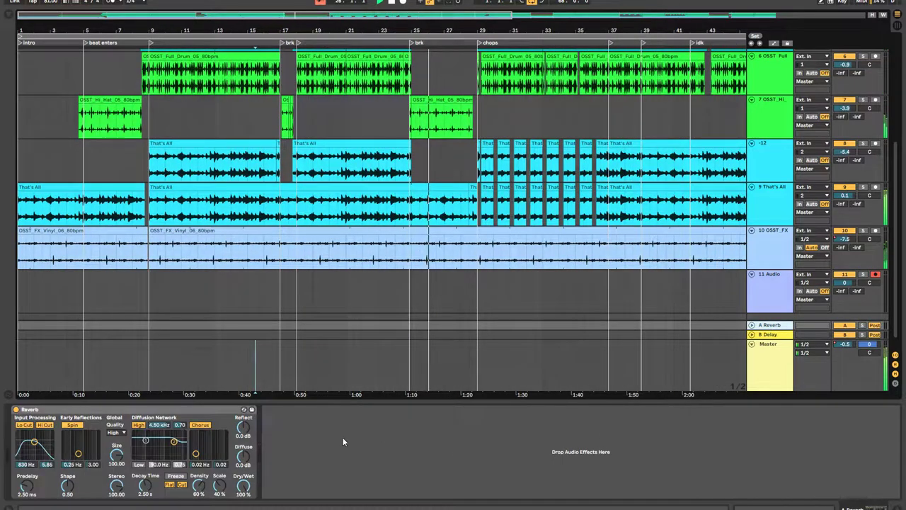
pyautogui.click(190, 410)
pyautogui.press('Delete')
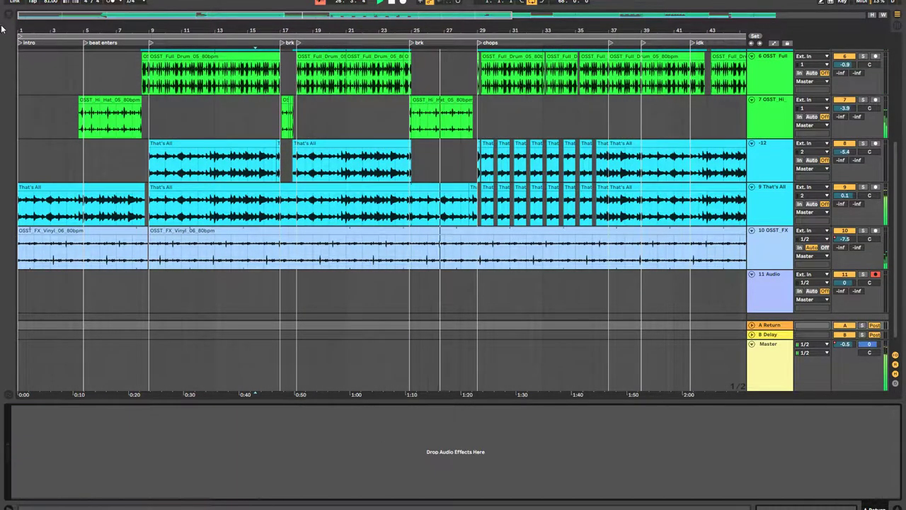
# Step: Search the plug-ins for "pro-q" and load FabFilter Pro-Q 3 onto return track A
pyautogui.click(5, 15)
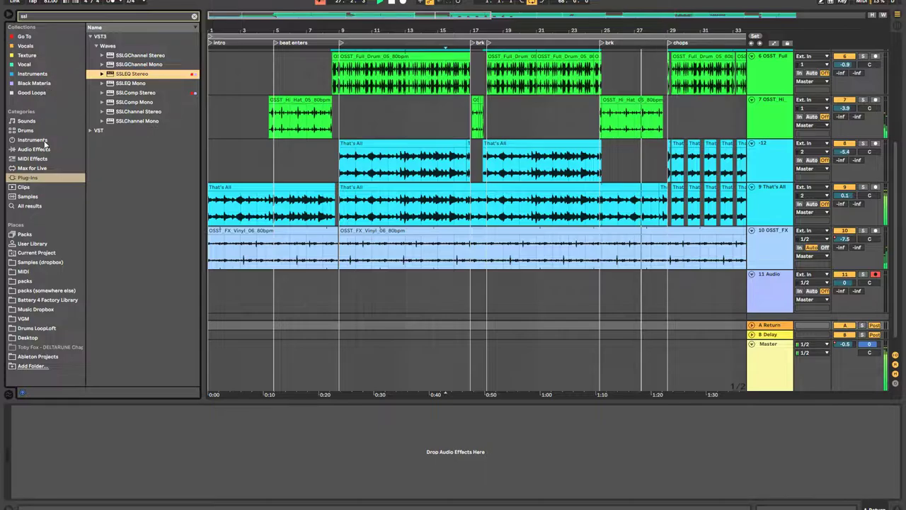
pyautogui.write('pro-q')
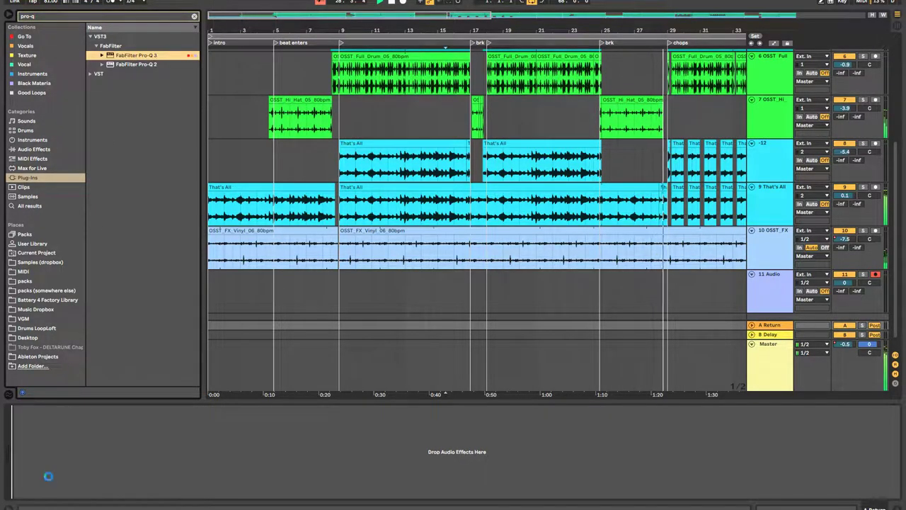
# Step: Try H-Reverb Stereo after the Pro-Q 3 on return track A, and remove it
pyautogui.click(139, 16)
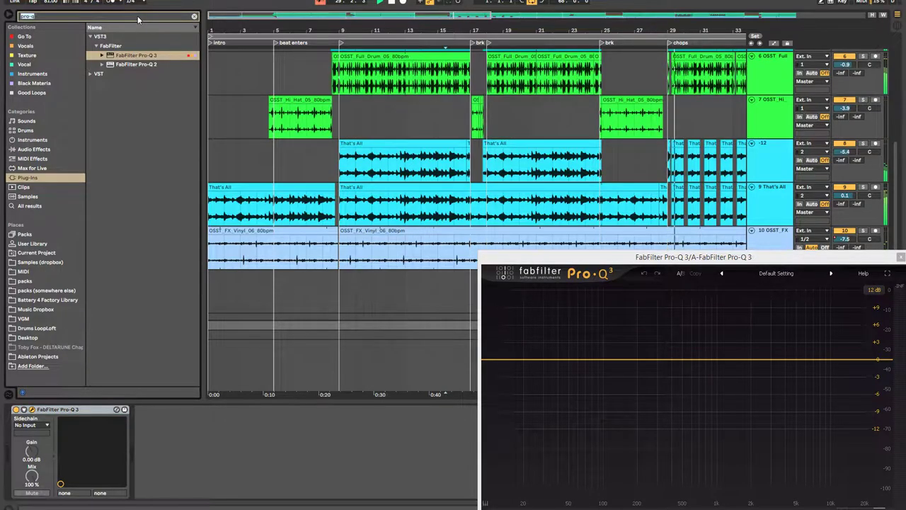
pyautogui.write('h-rever')
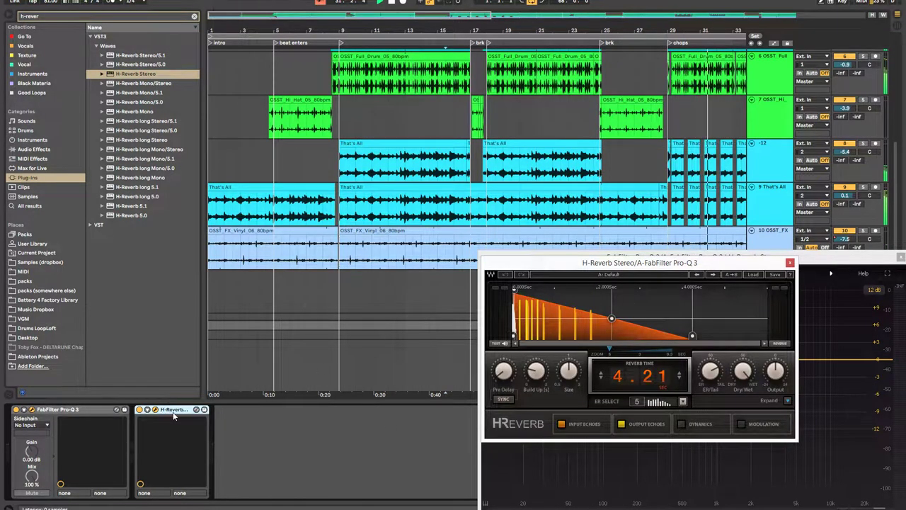
pyautogui.press('Delete')
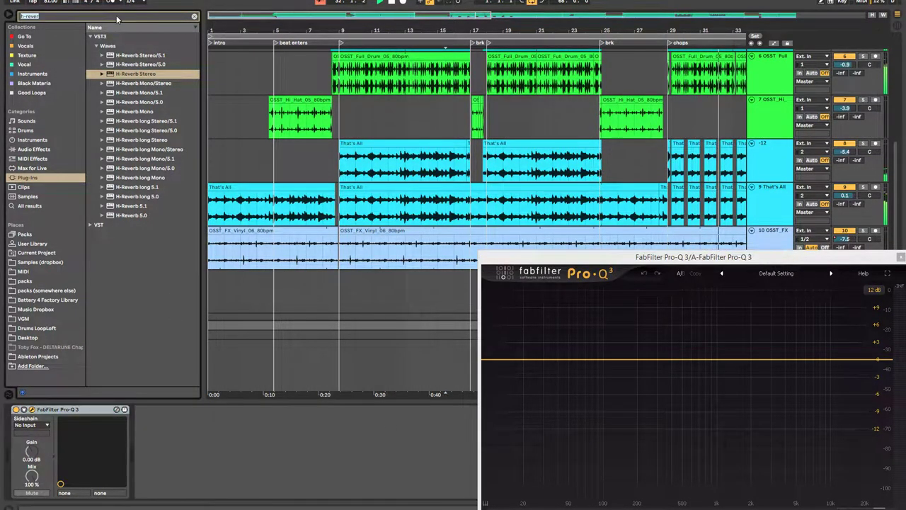
# Step: Search the plug-ins for "pro-r" and load FabFilter Pro-R after the Pro-Q 3 on return track A
pyautogui.write('pro-r')
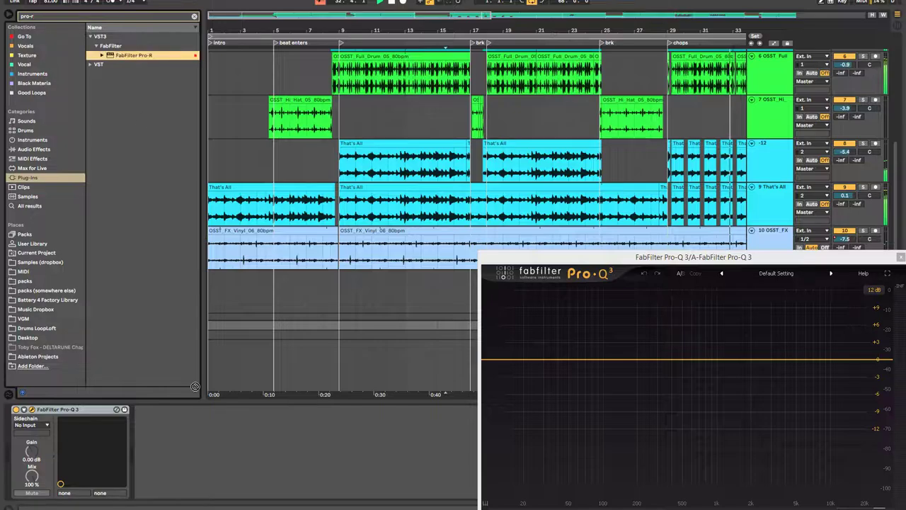
pyautogui.click(480, 261)
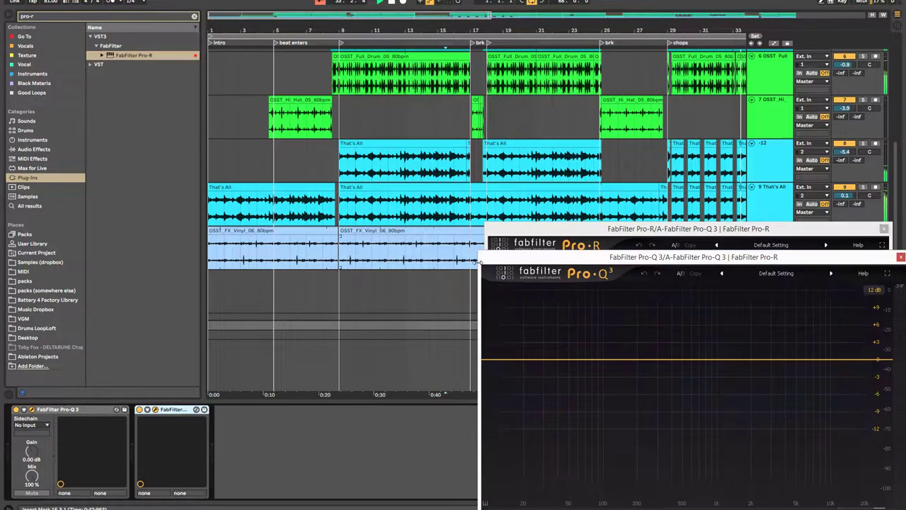
# Step: Arrange the Pro-Q 3 and Pro-R windows side by side and load the Small preset "Intimate Empty Club Stage" in Pro-R
pyautogui.moveTo(502, 265); pyautogui.dragTo(31, 194)
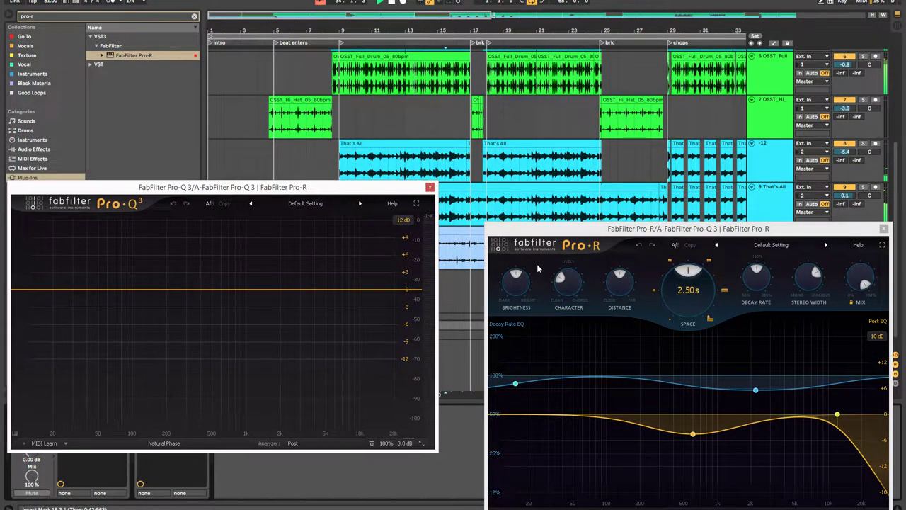
pyautogui.click(562, 231)
pyautogui.moveTo(562, 232); pyautogui.dragTo(530, 227)
pyautogui.moveTo(414, 187); pyautogui.dragTo(422, 235)
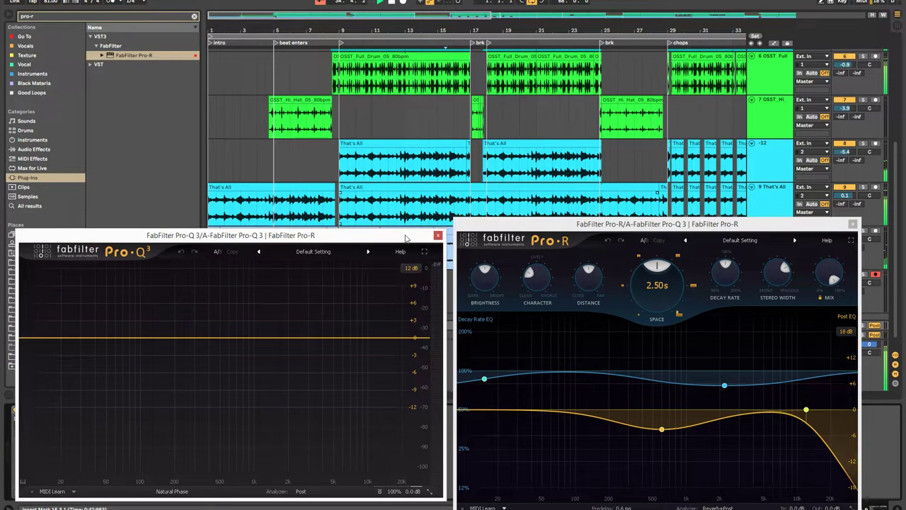
pyautogui.click(740, 240)
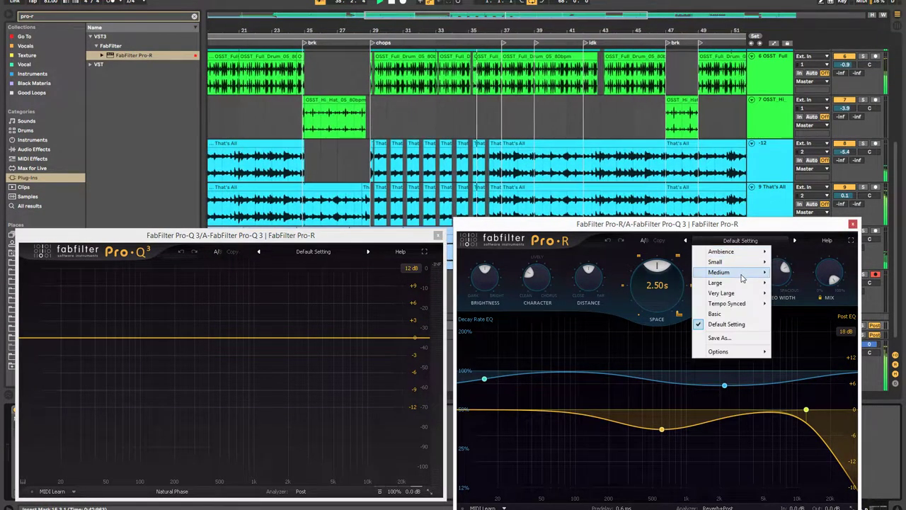
pyautogui.moveTo(741, 263)
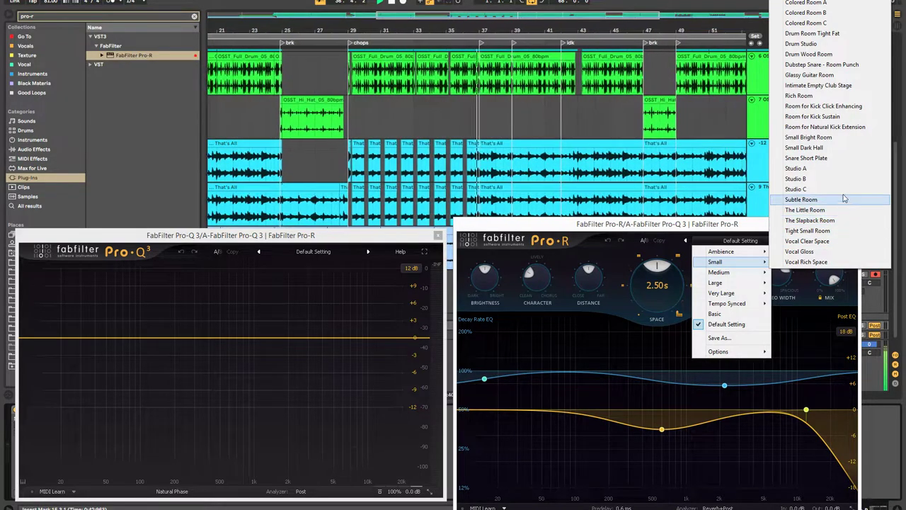
pyautogui.click(834, 84)
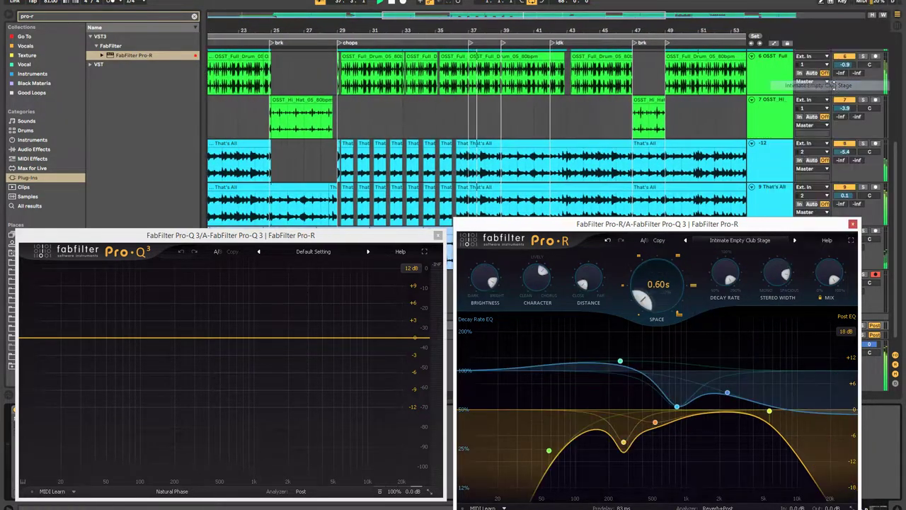
# Step: Set Send A to -0.3 dB on track 6, -17.5 dB on track 8 and -1.6 dB on track 9, and solo return A
pyautogui.moveTo(829, 227); pyautogui.dragTo(710, 230)
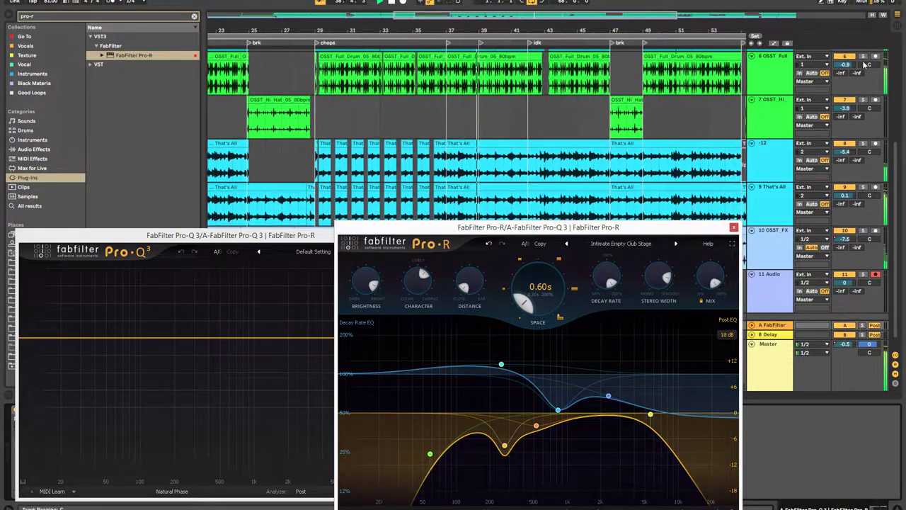
pyautogui.moveTo(855, 80); pyautogui.dragTo(841, 38)
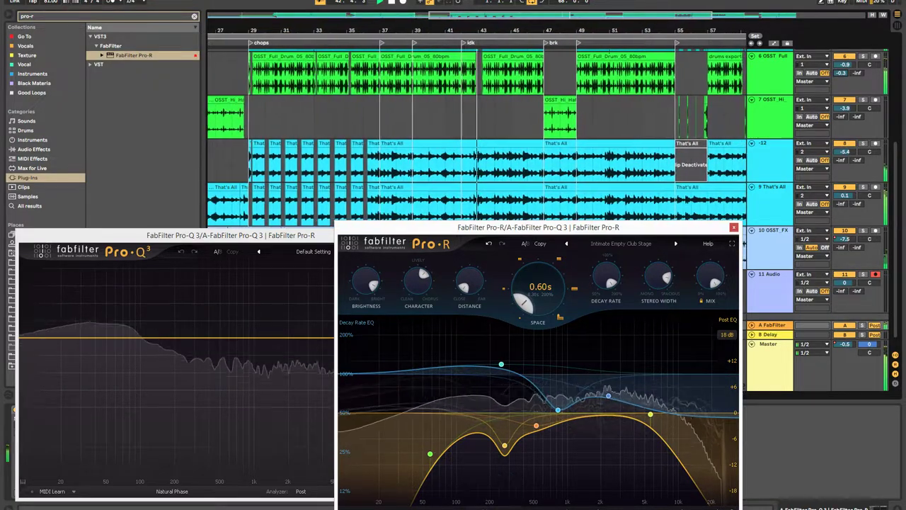
pyautogui.moveTo(484, 492)
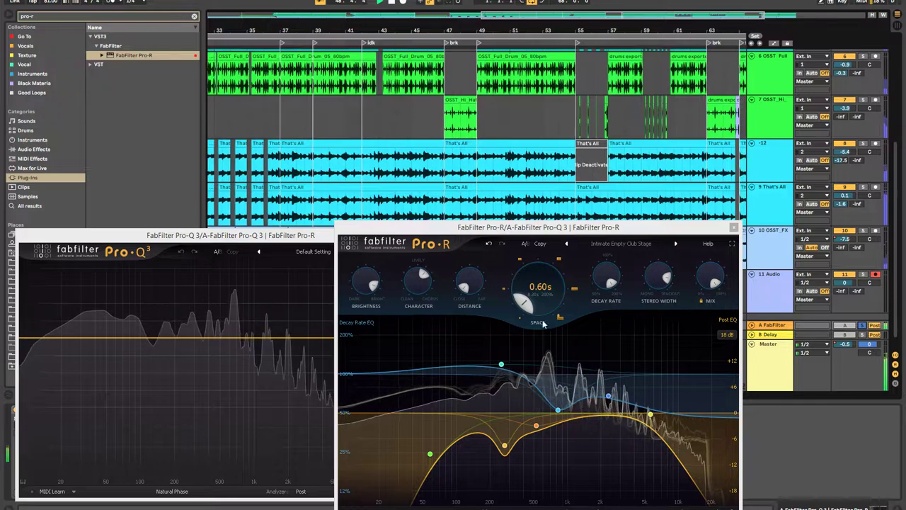
# Step: Add a 48 dB/oct low cut at about 141 Hz in Pro-Q 3 on return A
pyautogui.click(24, 340)
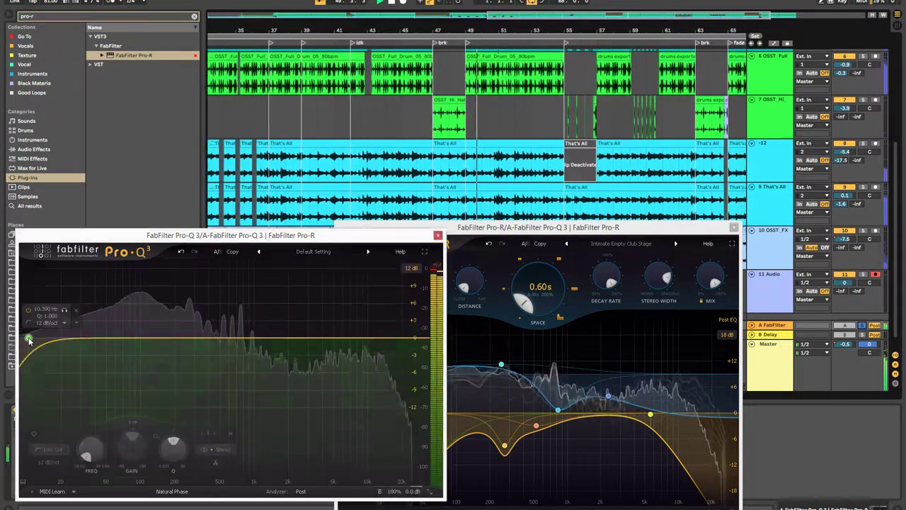
pyautogui.moveTo(29, 340); pyautogui.dragTo(153, 341)
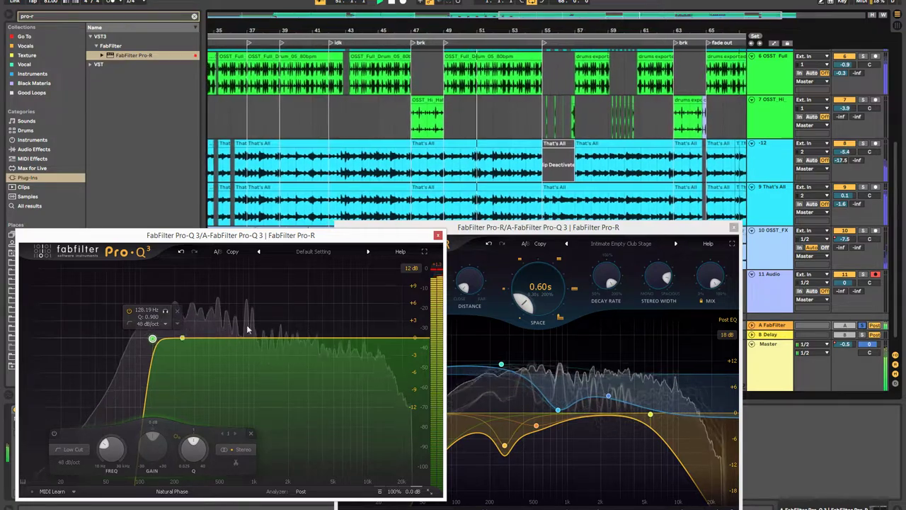
pyautogui.moveTo(499, 223); pyautogui.dragTo(583, 211)
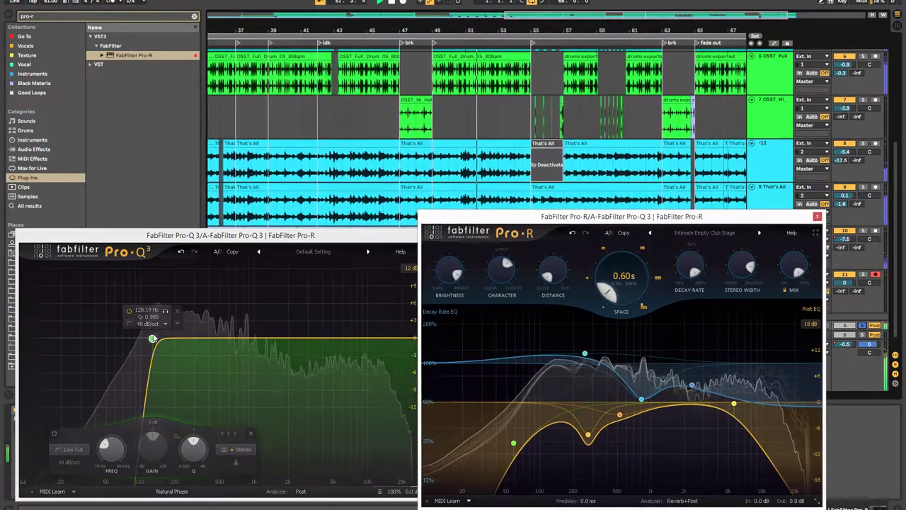
pyautogui.moveTo(152, 338); pyautogui.dragTo(157, 339)
# Step: Add a dynamic bell band at about 7.7 kHz and a 12 dB/oct high cut at about 3.7 kHz in Pro-Q 3
pyautogui.click(344, 340)
pyautogui.moveTo(344, 340); pyautogui.dragTo(361, 282)
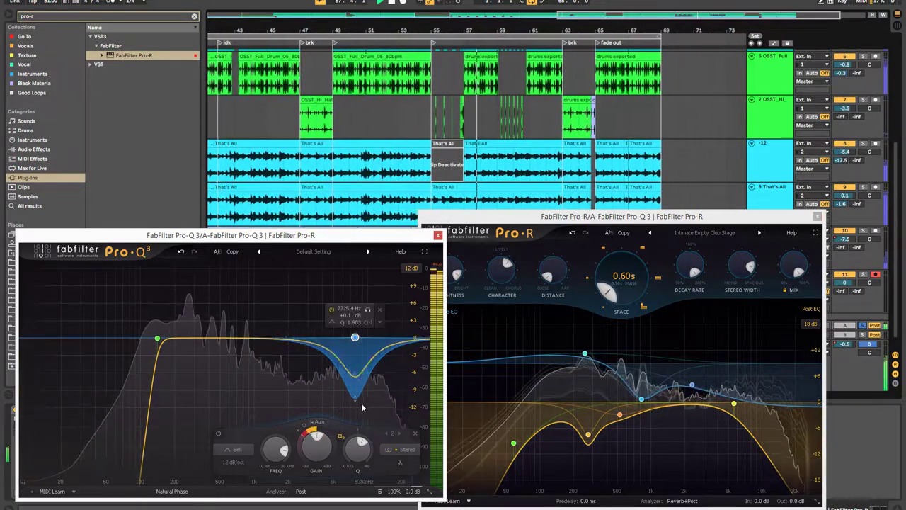
pyautogui.moveTo(416, 339); pyautogui.dragTo(319, 335)
pyautogui.scroll(-2, 350, 341)
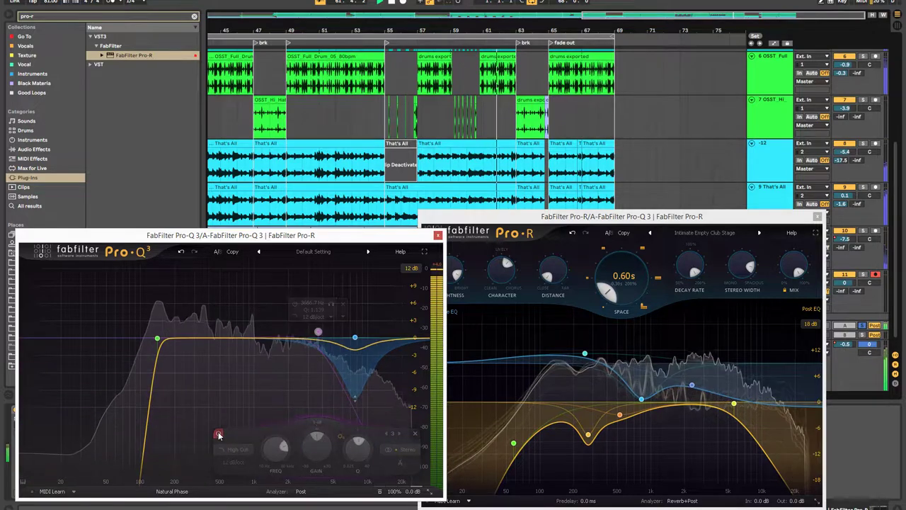
pyautogui.moveTo(320, 334)
pyautogui.mouseDown()
pyautogui.moveTo(344, 330)
pyautogui.moveTo(320, 331)
pyautogui.mouseUp()
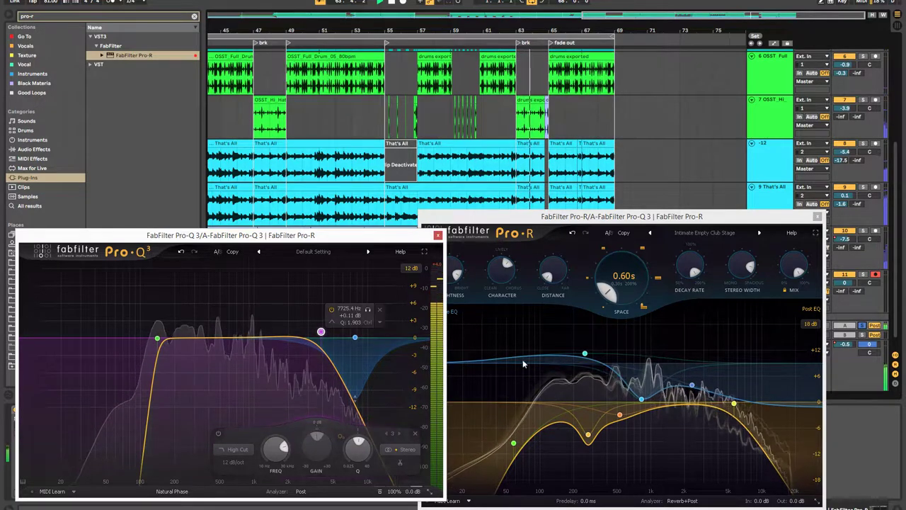
# Step: Add a bell cut of about 6 dB near 820 Hz in Pro-Q 3, restart playback from the beginning and close both plug-in windows
pyautogui.moveTo(660, 220); pyautogui.dragTo(679, 183)
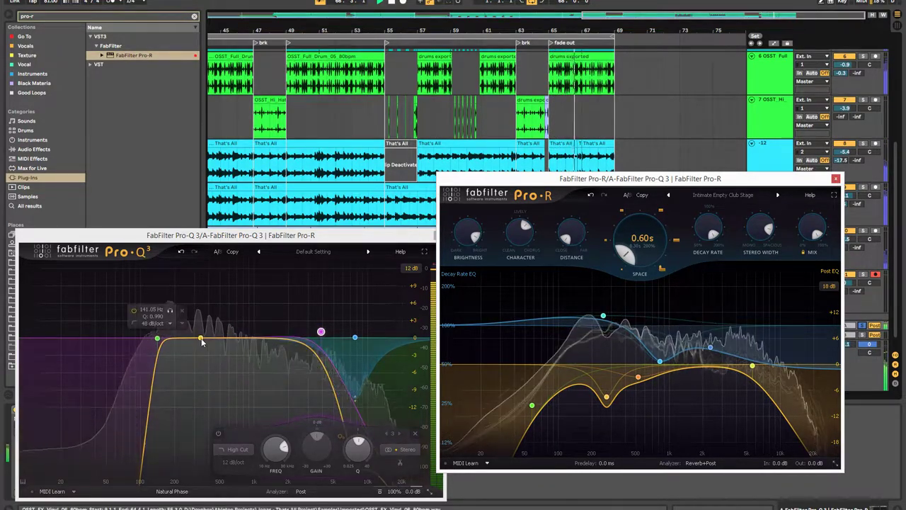
pyautogui.moveTo(178, 345); pyautogui.dragTo(244, 373)
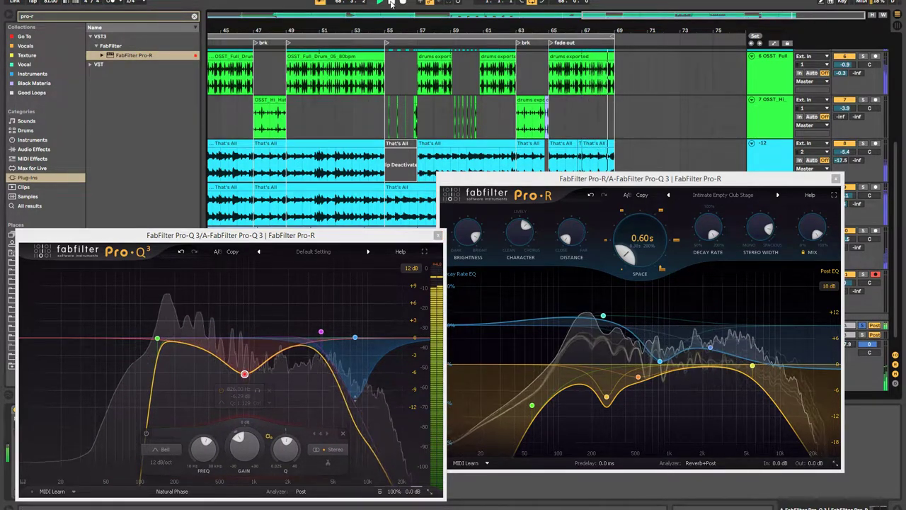
pyautogui.press('Home')
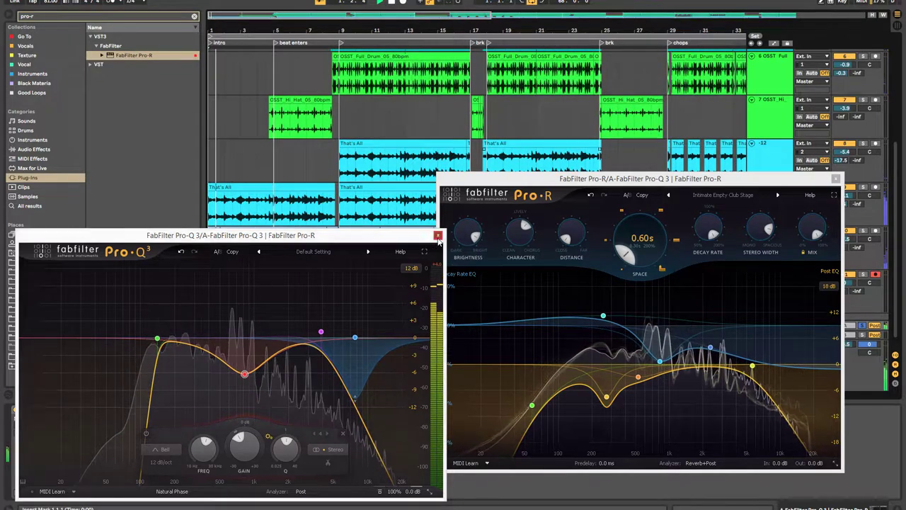
pyautogui.click(438, 235)
pyautogui.click(836, 179)
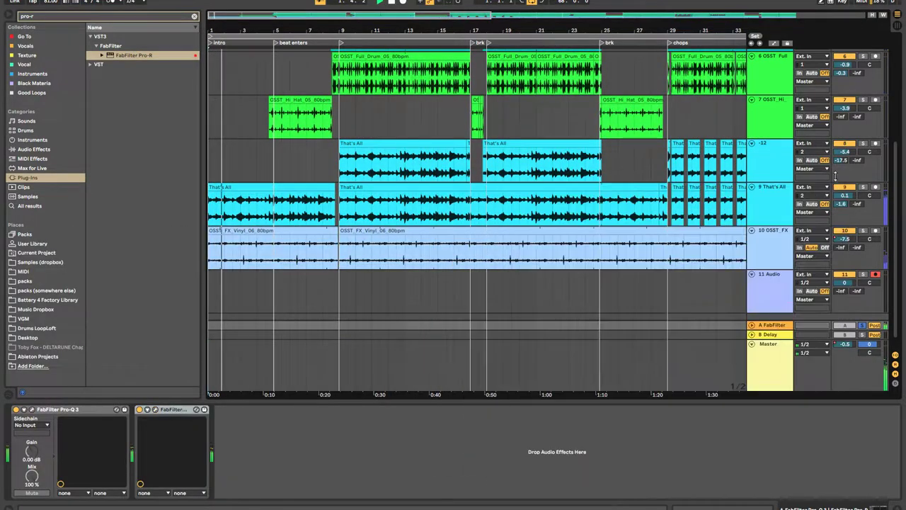
# Step: Unfold return A, search the plug-ins for "axx" and load Renaissance Axx Stereo after Pro-R
pyautogui.click(752, 326)
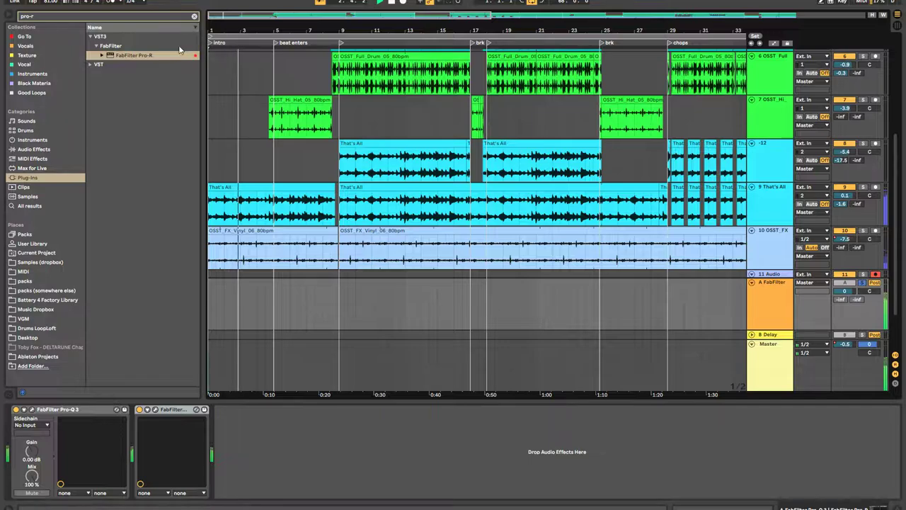
pyautogui.click(166, 19)
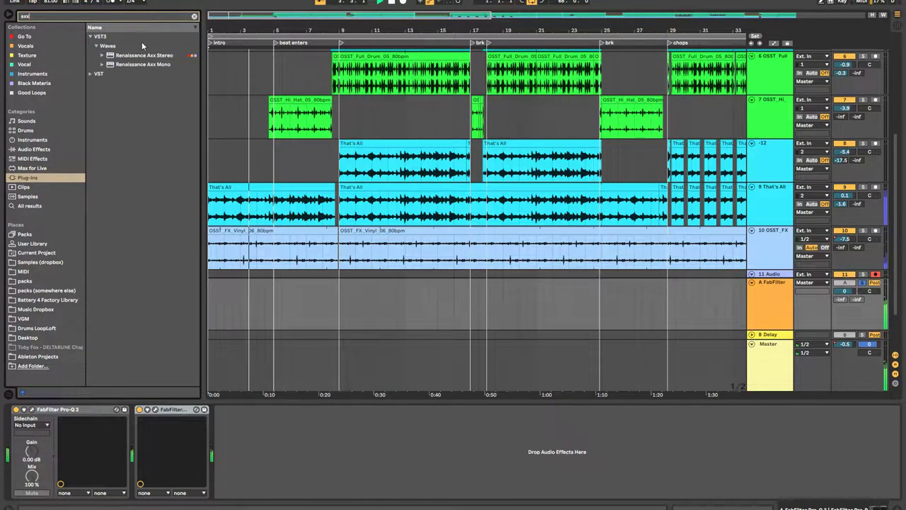
pyautogui.moveTo(130, 59); pyautogui.dragTo(347, 432)
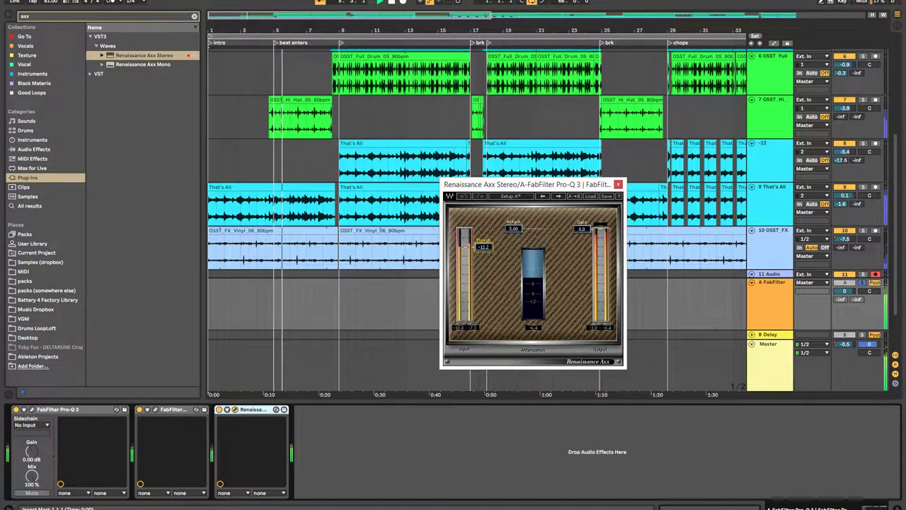
# Step: In Pro-R's Post EQ, move the orange bell to about 1647 Hz at -5.77 dB and the high cut to about 5868 Hz
pyautogui.click(170, 410)
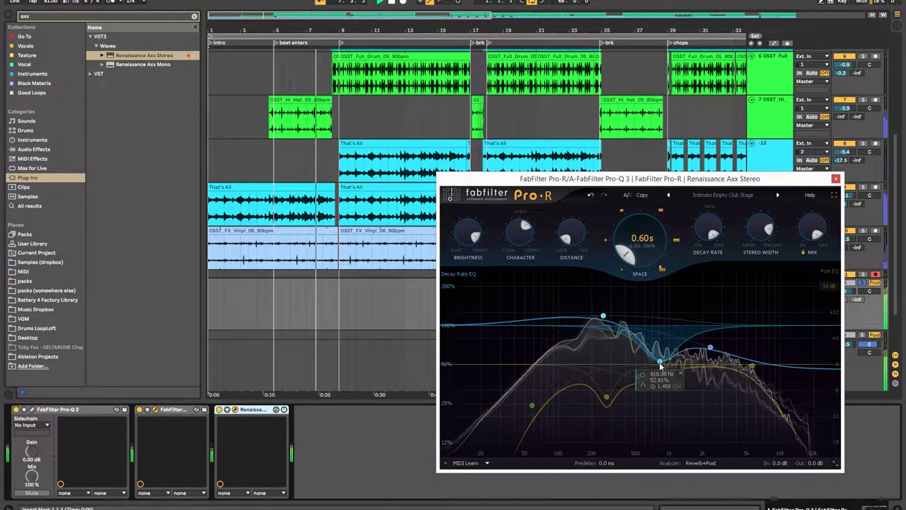
pyautogui.moveTo(638, 383); pyautogui.dragTo(694, 394)
pyautogui.moveTo(752, 365)
pyautogui.mouseDown()
pyautogui.moveTo(718, 371)
pyautogui.moveTo(756, 371)
pyautogui.mouseUp()
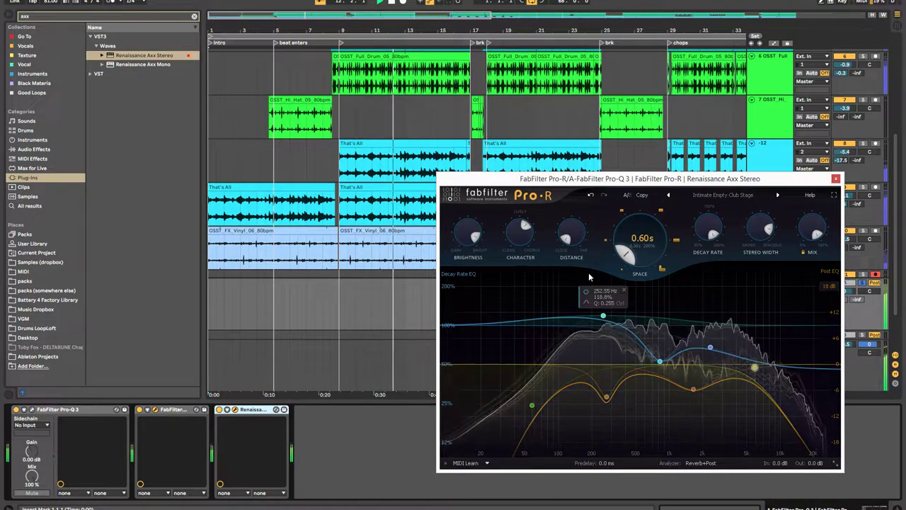
# Step: Lower Pro-R's brightness, raise its distance to about 19.5% and set the space to 0.78 s
pyautogui.moveTo(463, 237); pyautogui.dragTo(468, 272)
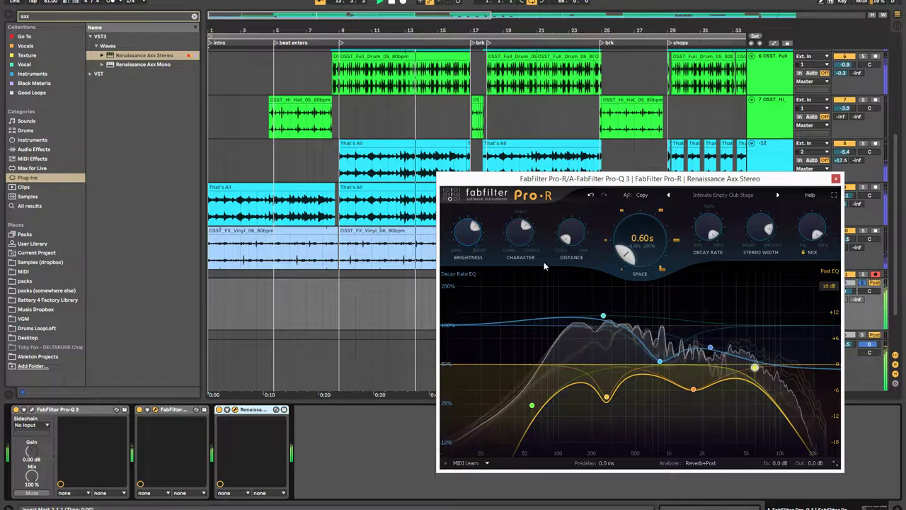
pyautogui.moveTo(577, 227); pyautogui.dragTo(577, 206)
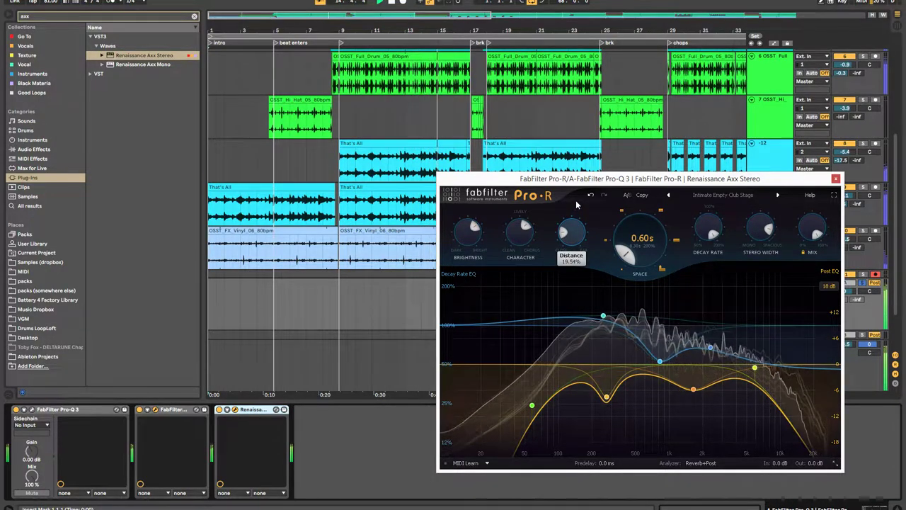
pyautogui.moveTo(646, 239); pyautogui.dragTo(632, 228)
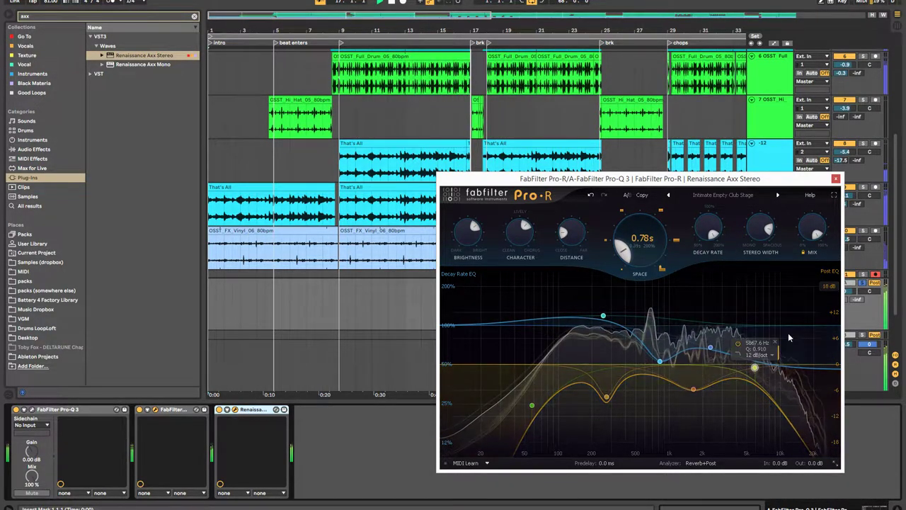
# Step: Set Pro-R's predelay to 26 ms and lower its mix to about 50%, closing its window when done
pyautogui.moveTo(610, 462); pyautogui.dragTo(588, 356)
pyautogui.moveTo(817, 232); pyautogui.dragTo(811, 268)
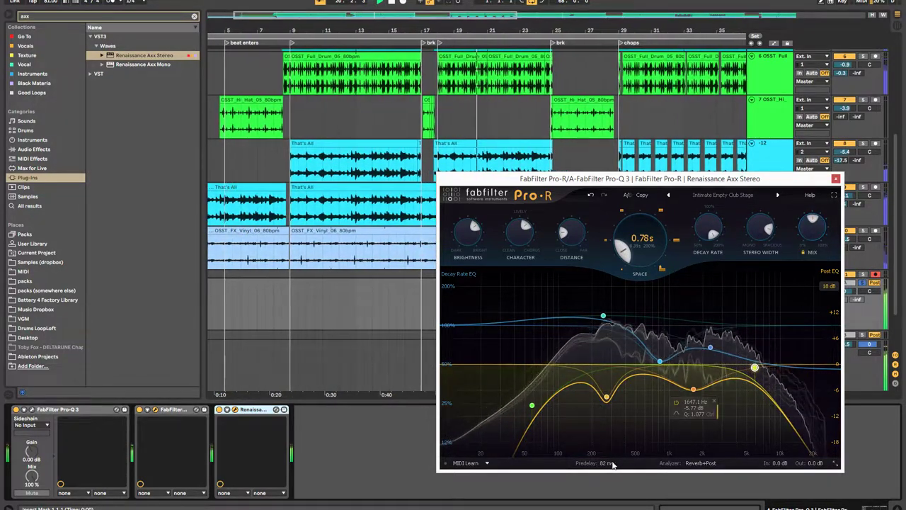
pyautogui.moveTo(587, 463)
pyautogui.moveTo(590, 435); pyautogui.dragTo(596, 490)
pyautogui.moveTo(597, 493); pyautogui.dragTo(597, 496)
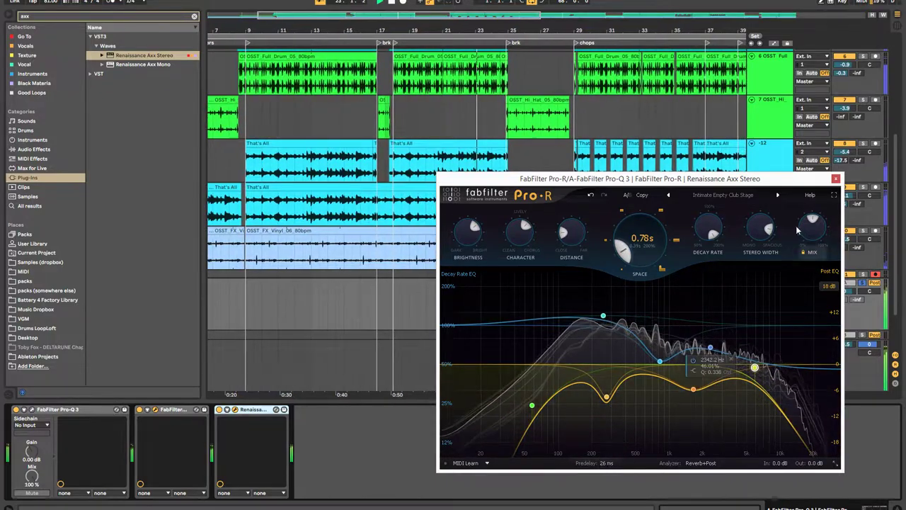
pyautogui.click(836, 178)
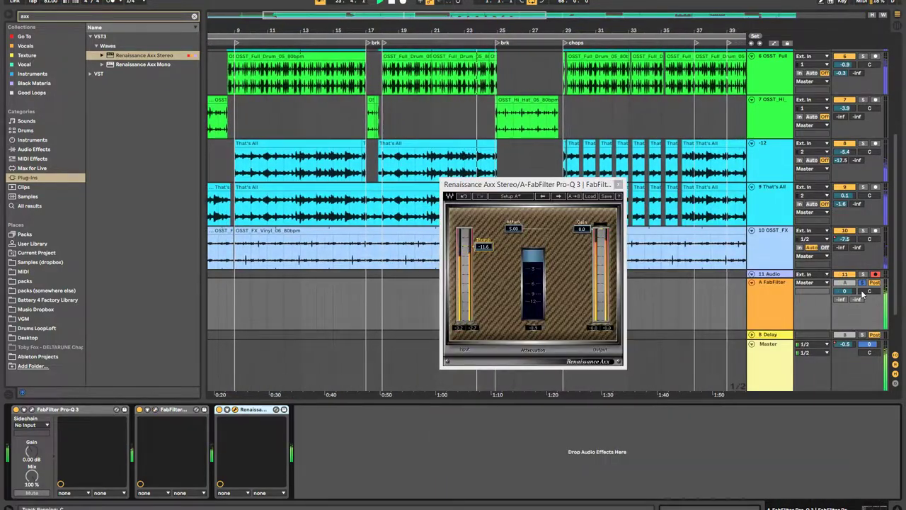
# Step: Raise the Renaissance Axx threshold to -5.3 and close its window
pyautogui.moveTo(508, 247); pyautogui.dragTo(508, 234)
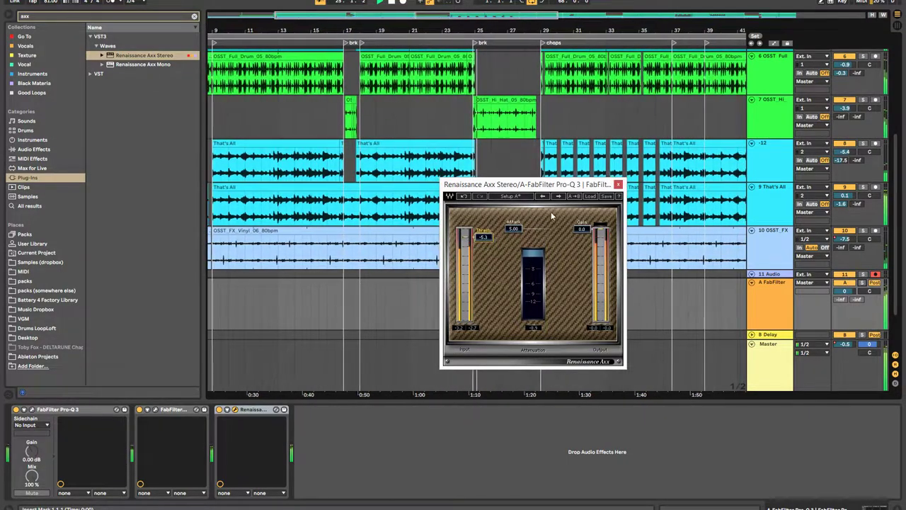
pyautogui.click(618, 184)
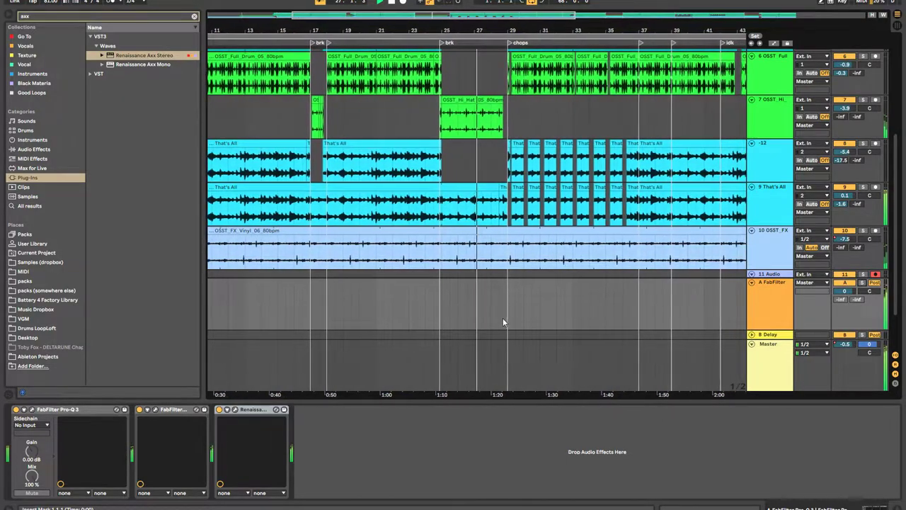
# Step: Move Renaissance Axx to the start of return A's device chain and raise its threshold to -1.0
pyautogui.click(235, 409)
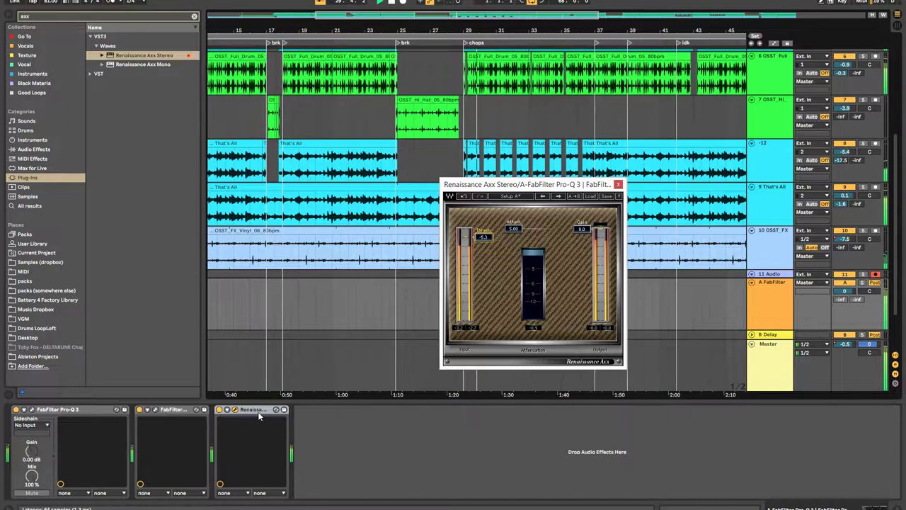
pyautogui.moveTo(257, 412); pyautogui.dragTo(18, 415)
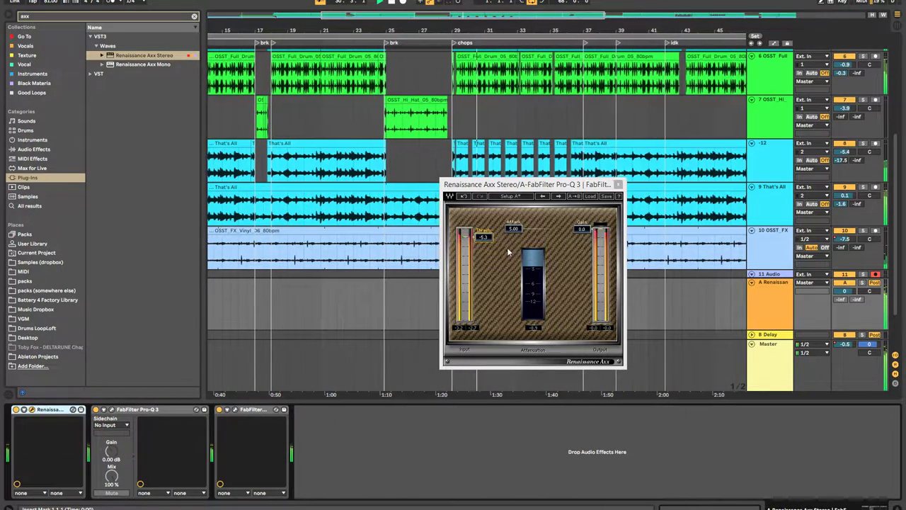
pyautogui.moveTo(472, 242); pyautogui.dragTo(472, 233)
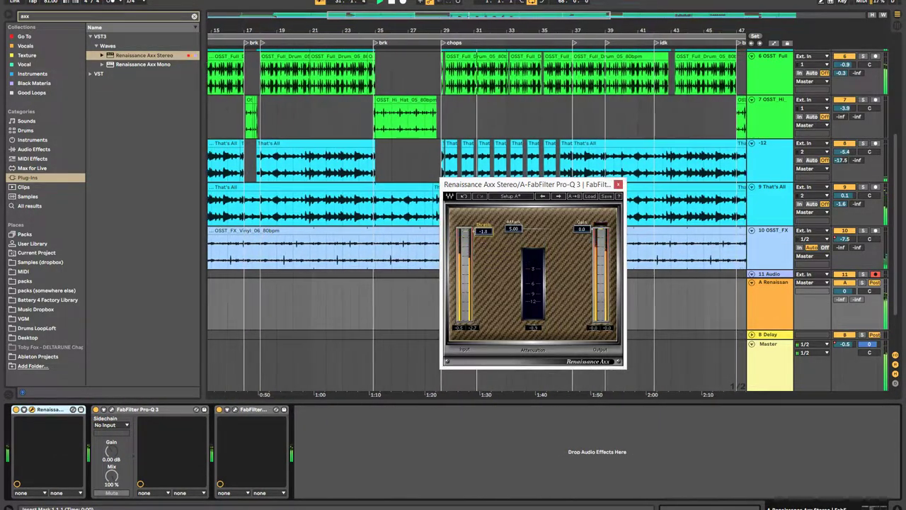
pyautogui.click(619, 184)
# Step: Lower return track A's volume to -13.2 dB
pyautogui.moveTo(845, 291); pyautogui.dragTo(845, 316)
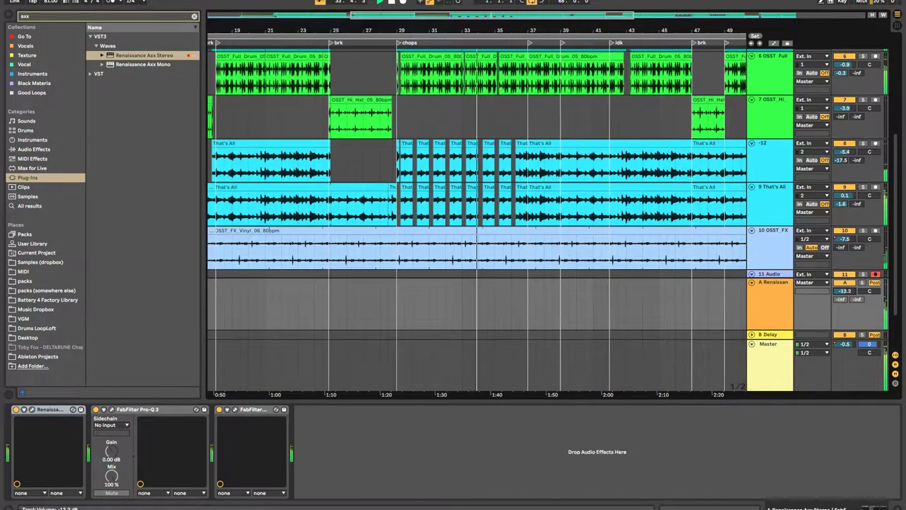
# Step: Examine the Pro-Q 3 curve and live spectrum on return A, closing the plugin window when done
pyautogui.press('Tab')
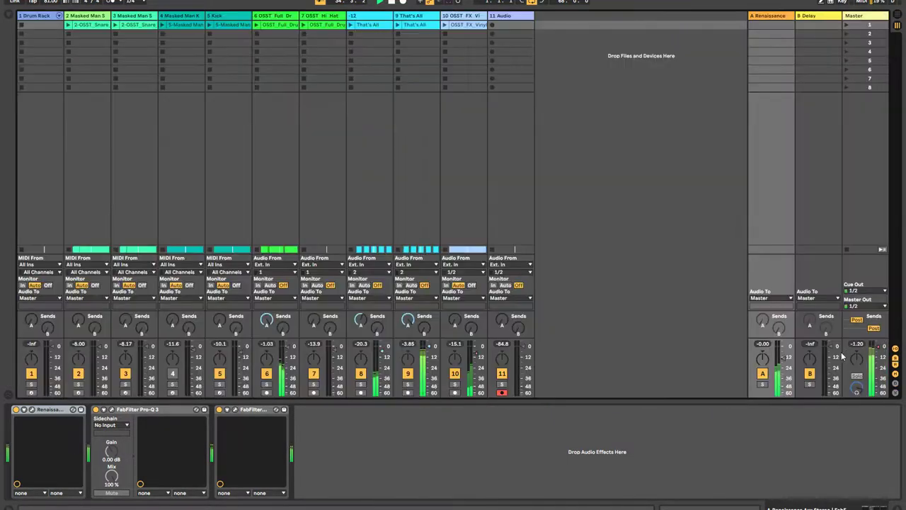
pyautogui.press('Tab')
pyautogui.click(111, 410)
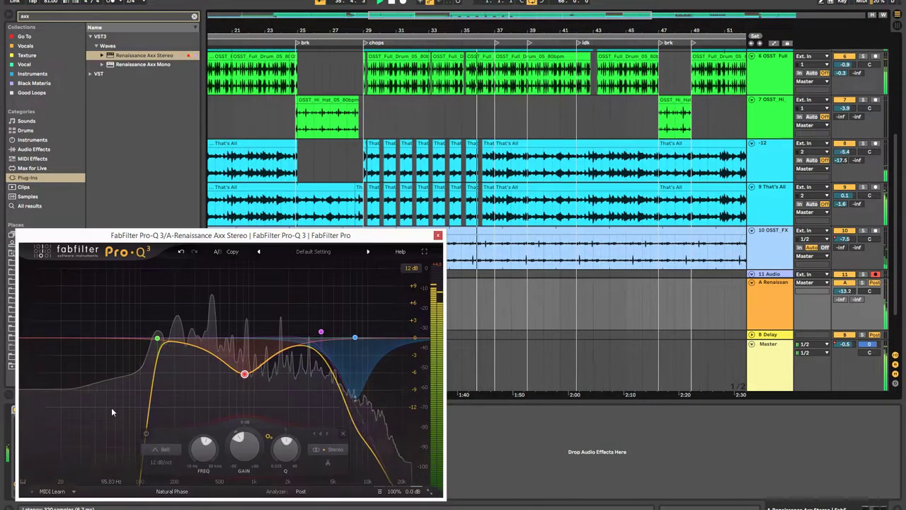
pyautogui.click(111, 408)
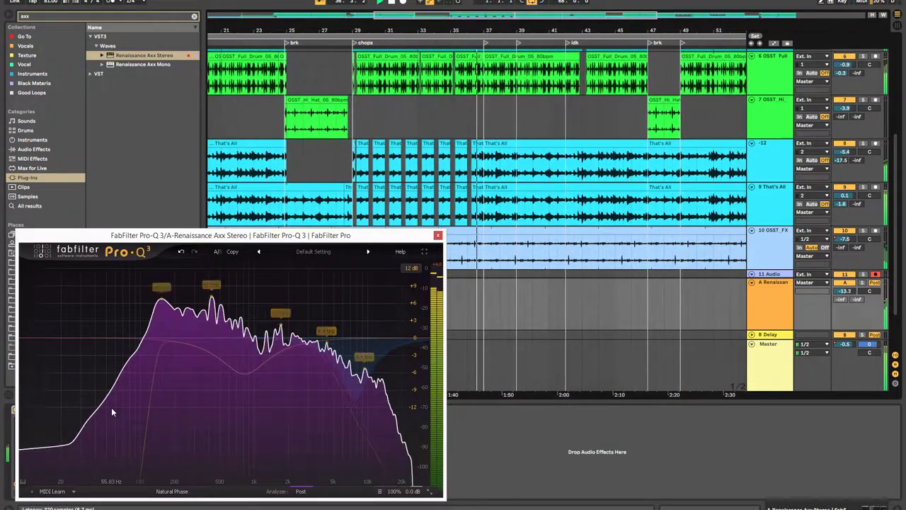
pyautogui.moveTo(111, 407); pyautogui.dragTo(170, 368)
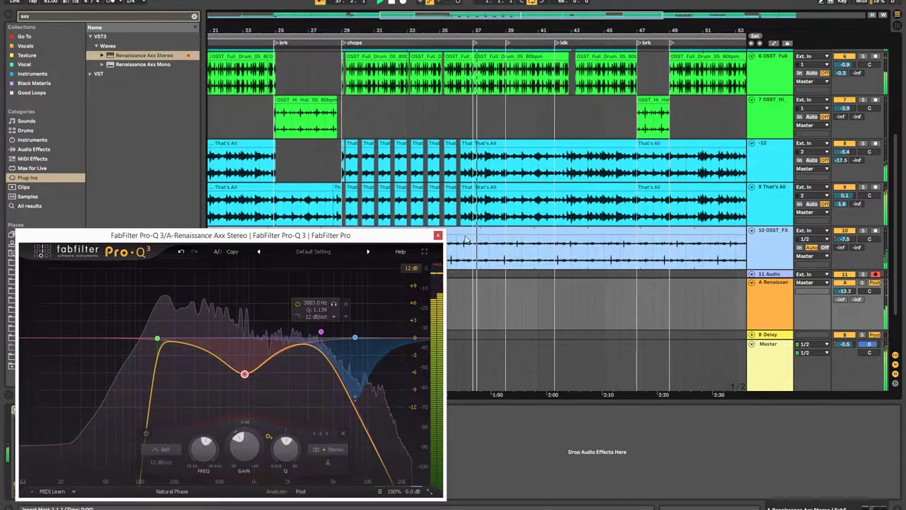
pyautogui.click(437, 234)
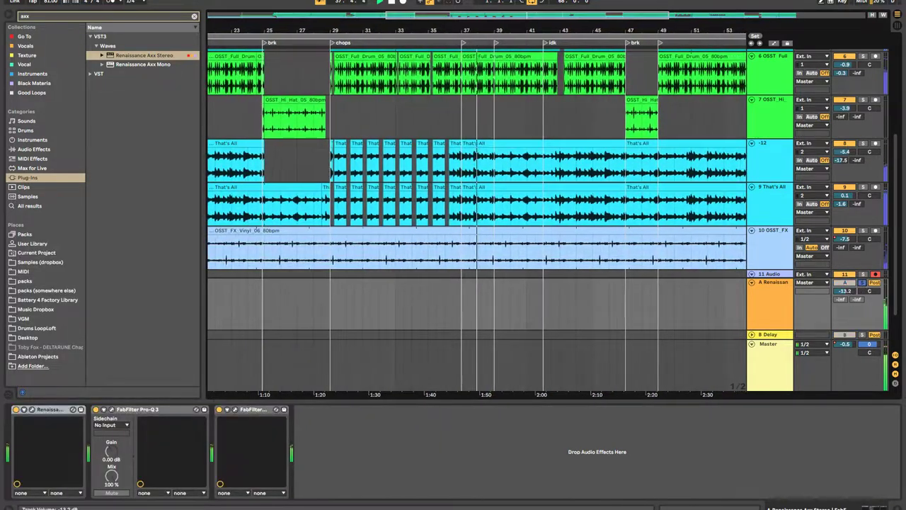
# Step: Solo return A, raise its volume to -8.3 dB and compare its sound with Renaissance Axx bypassed and active
pyautogui.moveTo(845, 291); pyautogui.dragTo(848, 295)
pyautogui.click(16, 409)
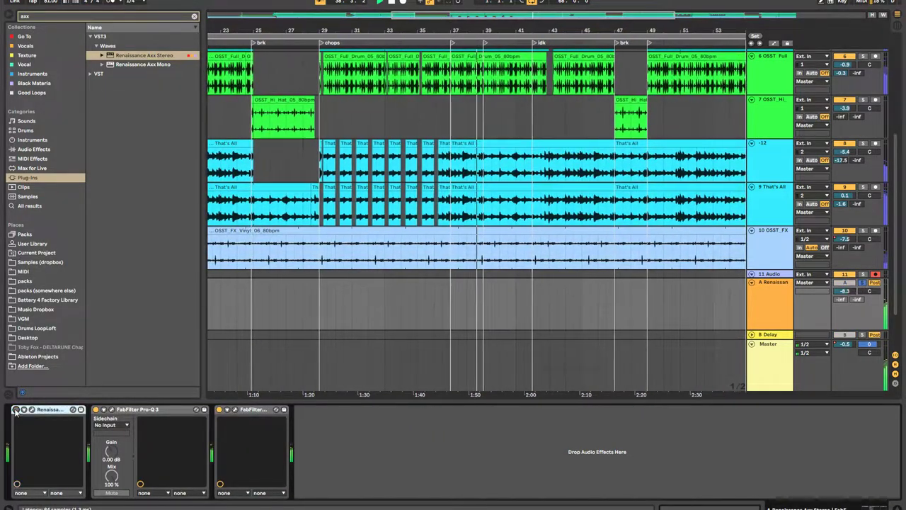
pyautogui.click(16, 410)
# Step: Raise the Renaissance Axx attack on return A to about 35, close its window and unsolo the return
pyautogui.click(32, 409)
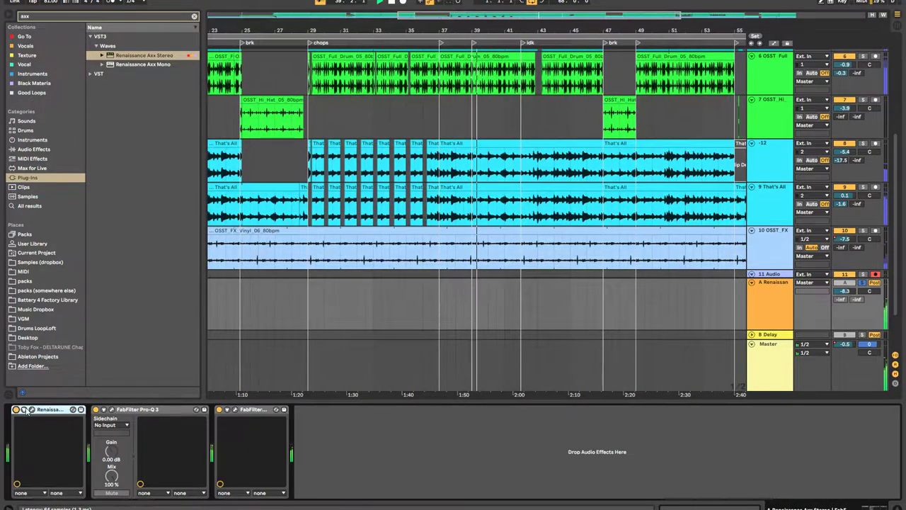
pyautogui.moveTo(514, 229); pyautogui.dragTo(514, 220)
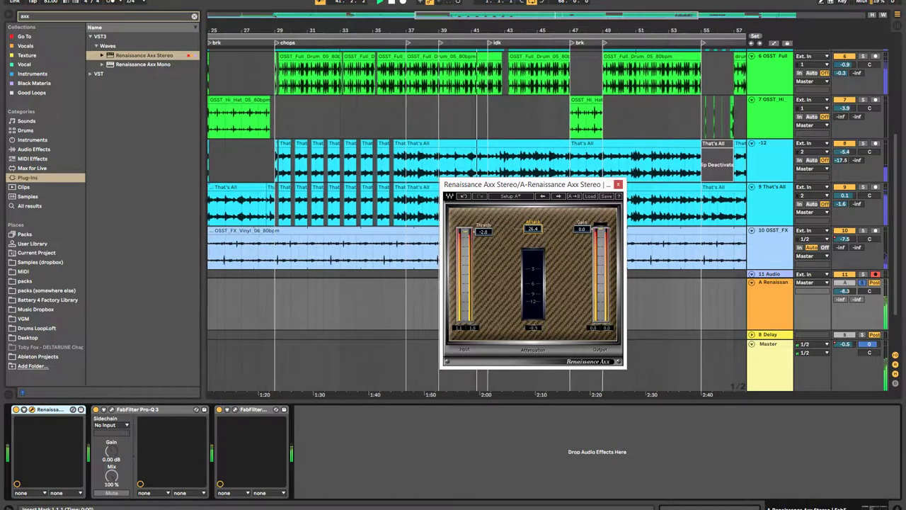
pyautogui.moveTo(514, 220); pyautogui.dragTo(513, 219)
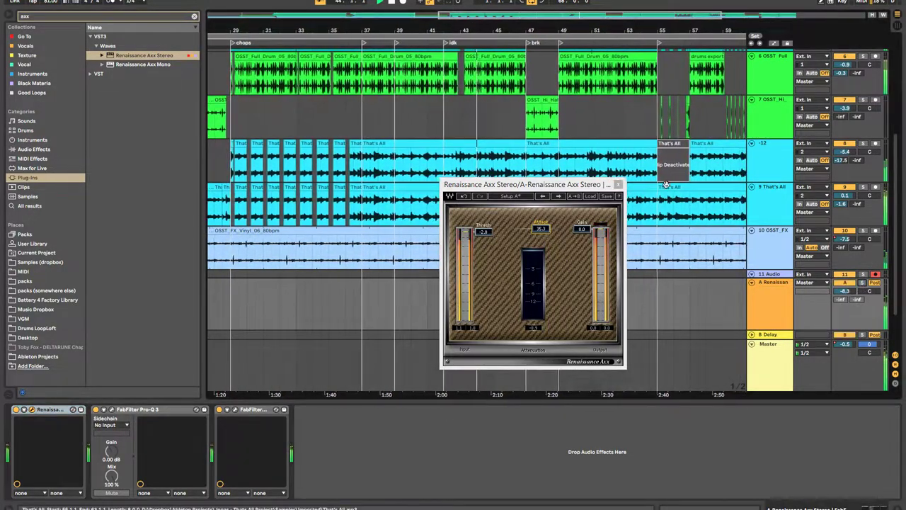
pyautogui.click(617, 185)
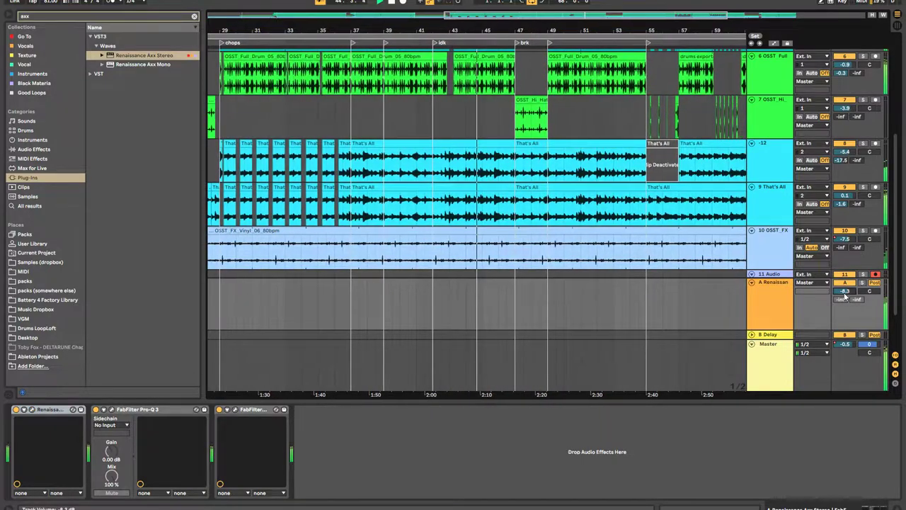
# Step: Send the kick at -25.3 dB and both snare tracks to return A, and set return A's volume to -15.0 dB
pyautogui.press('Tab')
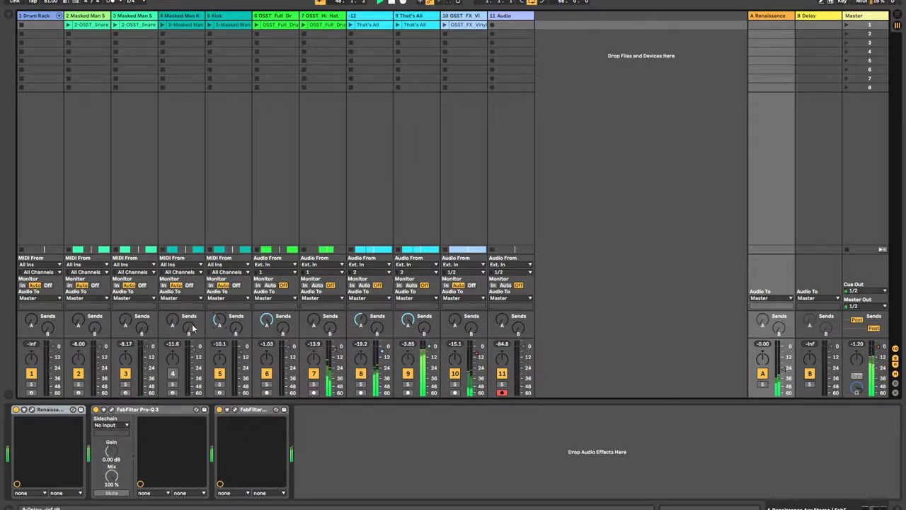
pyautogui.press('Tab')
pyautogui.scroll(5, 446, 209)
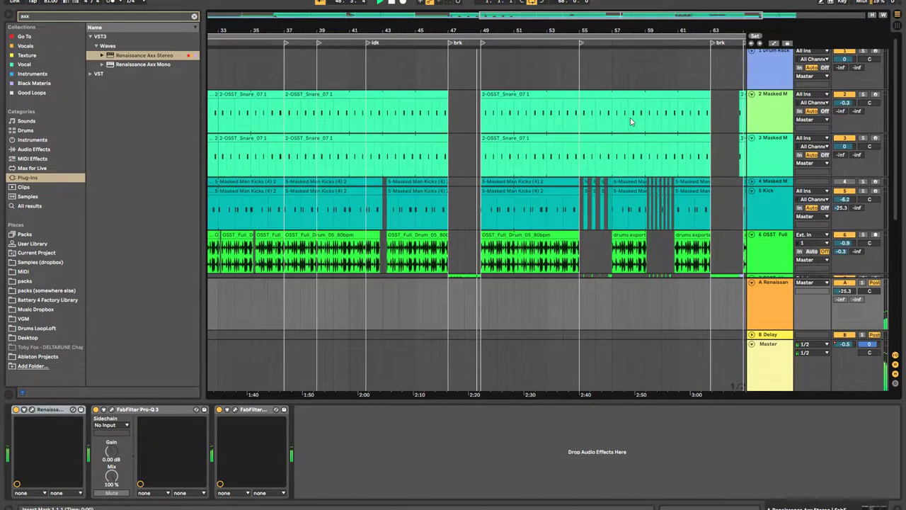
pyautogui.press('Tab')
pyautogui.click(92, 21)
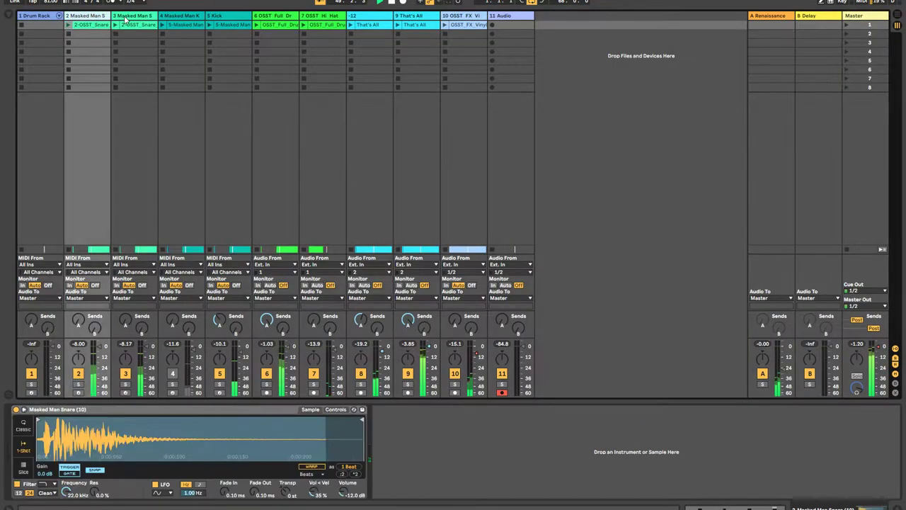
pyautogui.click(129, 25)
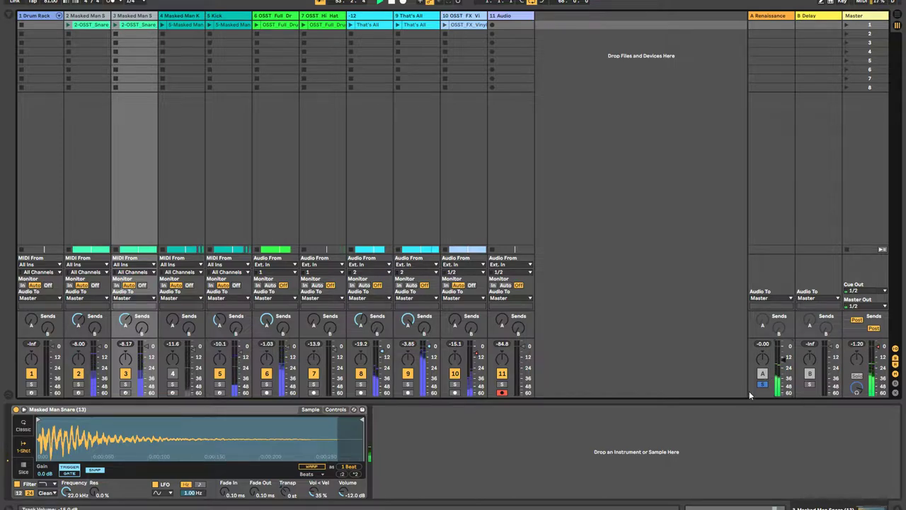
# Step: Set Pro-R's predelay on return A to 88 ms, close its window and unsolo the return
pyautogui.click(761, 15)
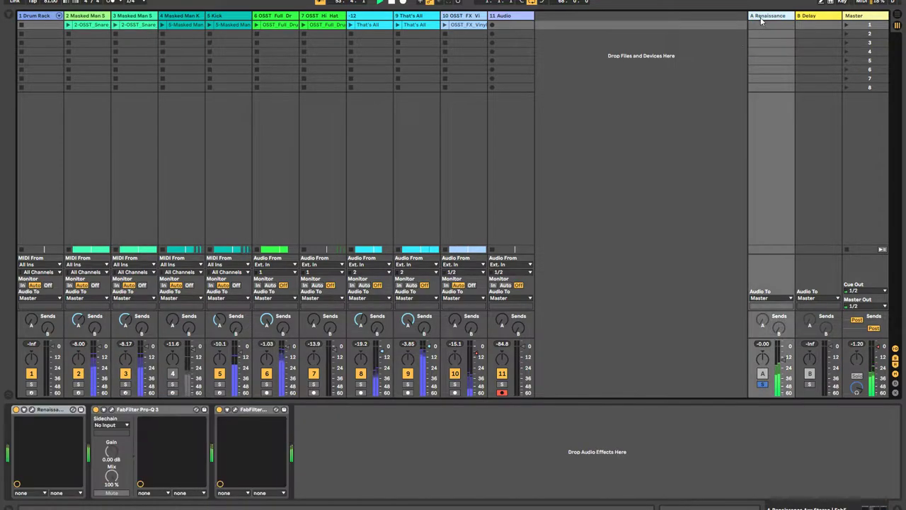
pyautogui.click(234, 411)
pyautogui.doubleClick(587, 436)
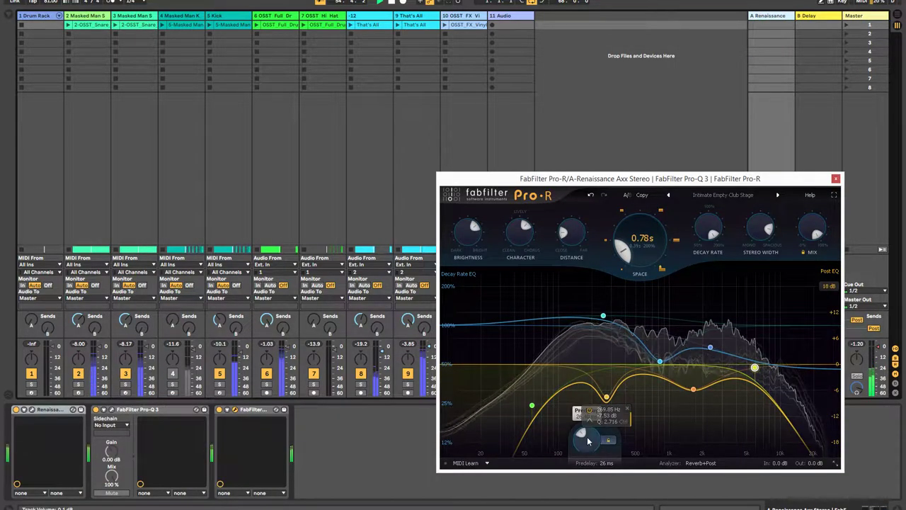
pyautogui.write('88')
pyautogui.press('Return')
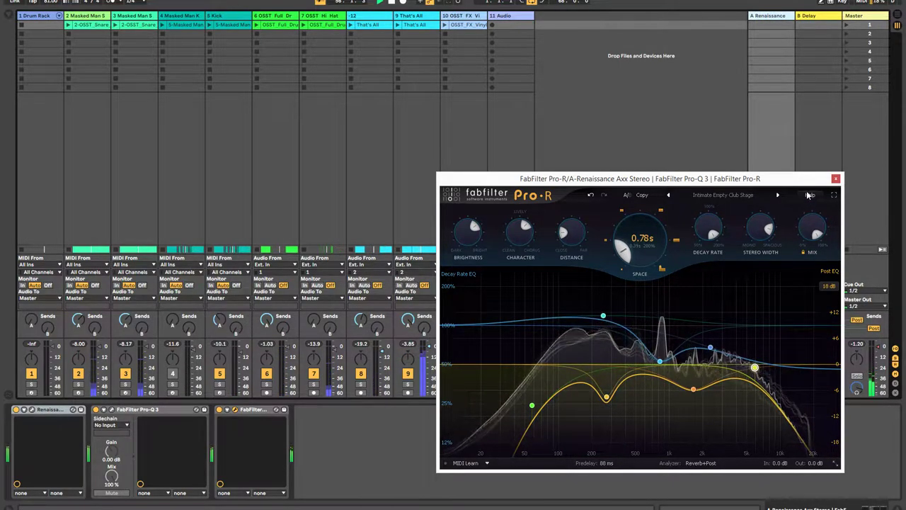
pyautogui.click(836, 178)
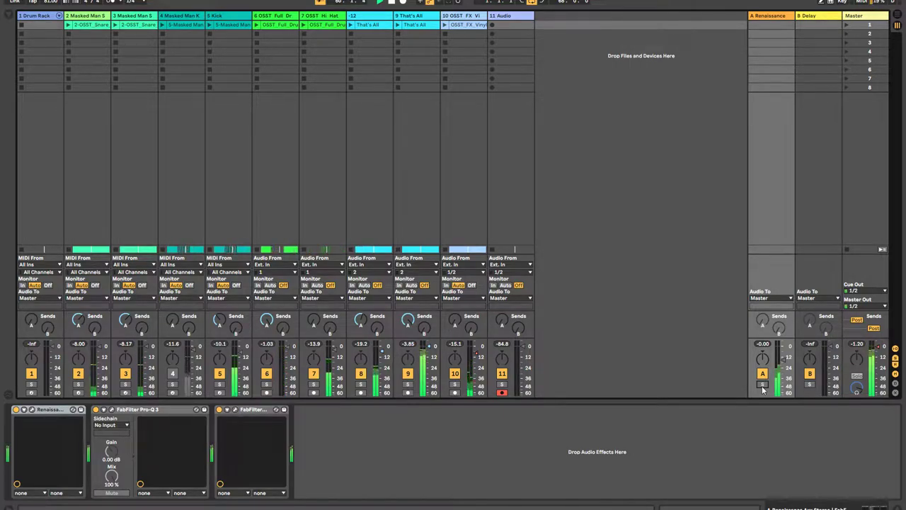
# Step: Review the Pro-R reverb settings on return A in the arrangement, closing its window when done
pyautogui.press('Tab')
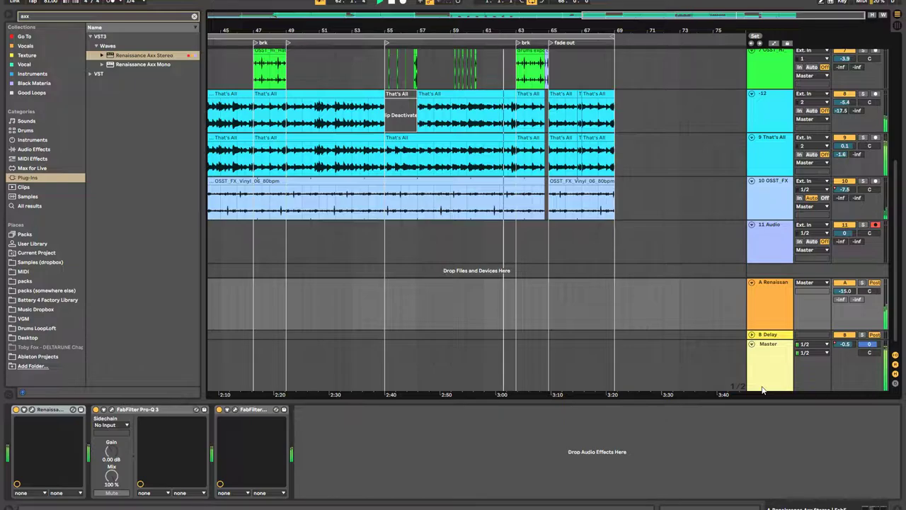
pyautogui.click(235, 410)
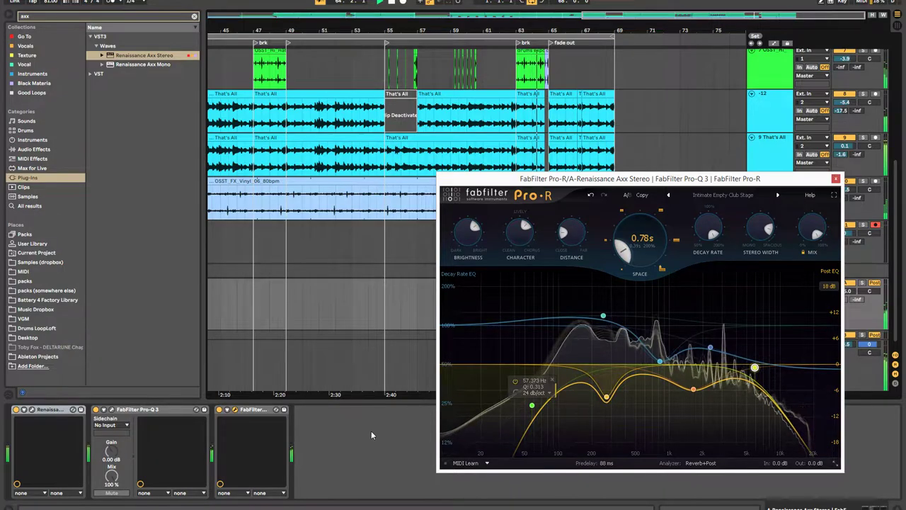
pyautogui.click(836, 178)
# Step: Add Tonal Balance Control 2 at the end of the master's device chain and restart playback from the song's beginning
pyautogui.click(753, 376)
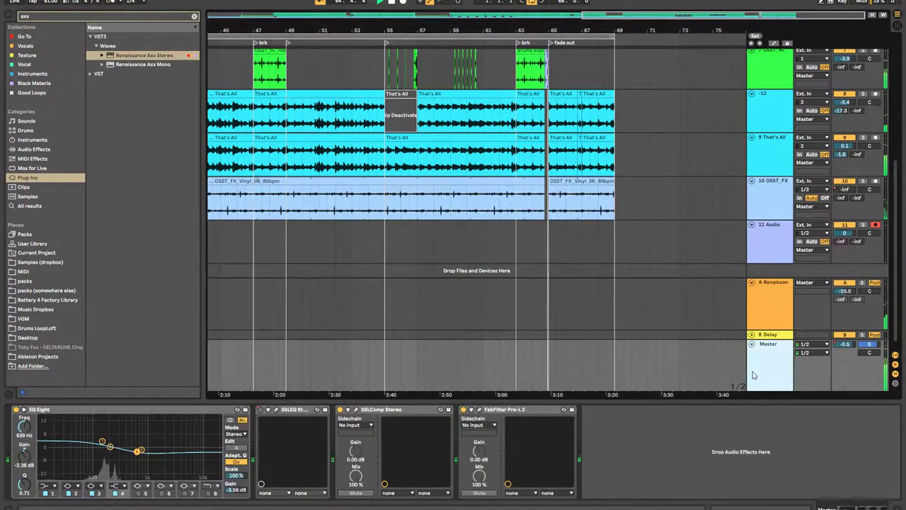
pyautogui.click(102, 17)
pyautogui.write('ton')
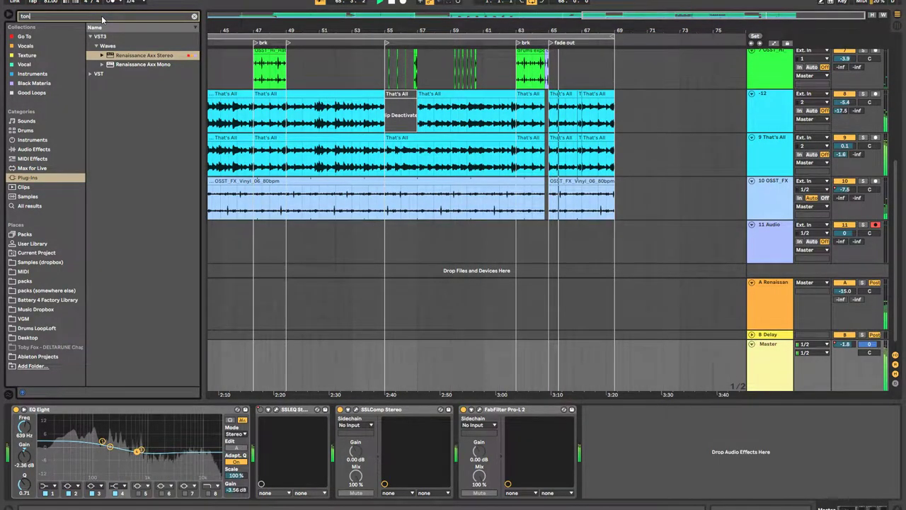
pyautogui.write('al')
pyautogui.moveTo(144, 55); pyautogui.dragTo(753, 463)
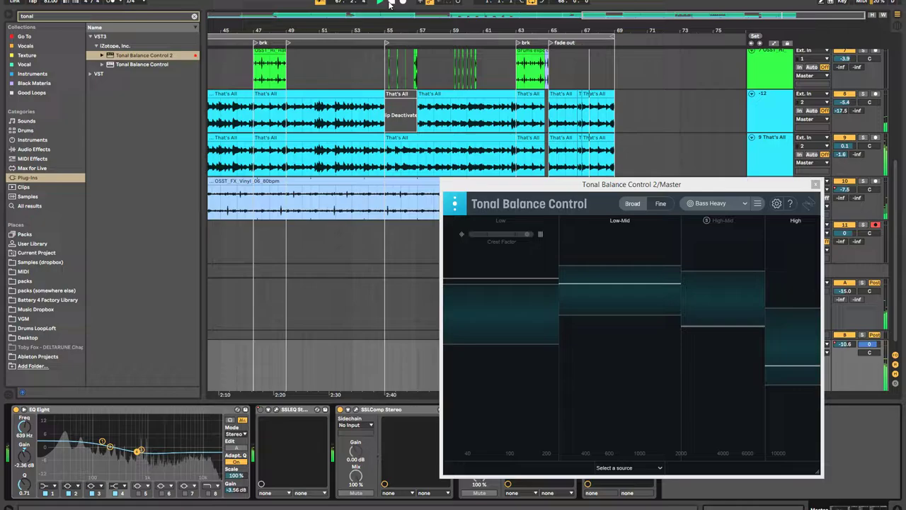
pyautogui.click(389, 3)
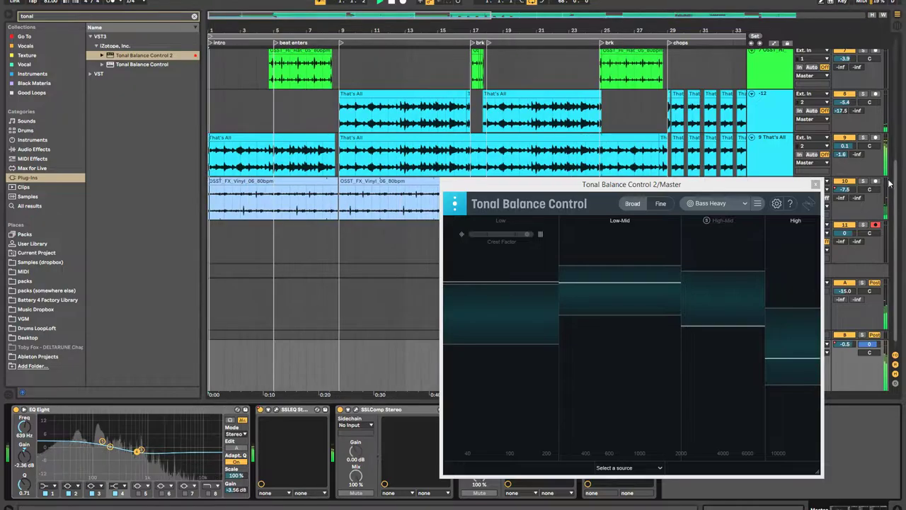
# Step: Load the medium Piano Room Large preset in return A's Pro-R and hide the plugin windows
pyautogui.click(772, 298)
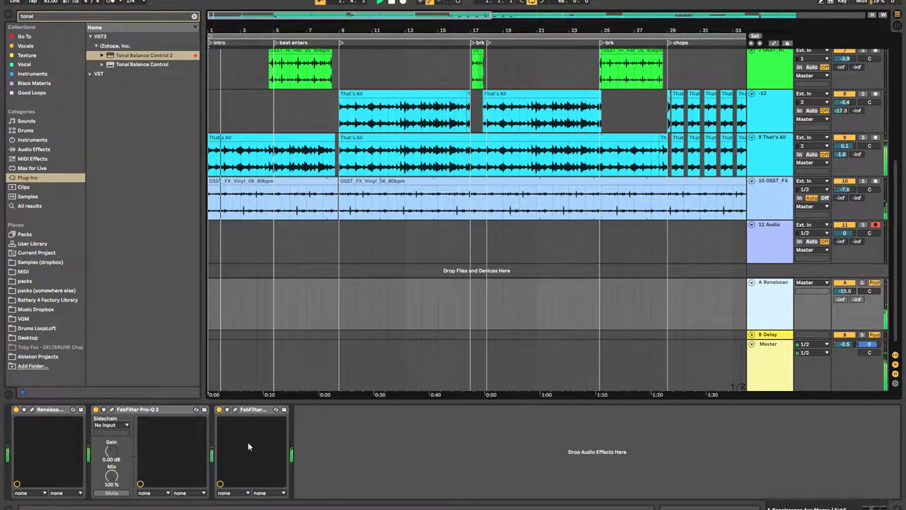
pyautogui.click(235, 410)
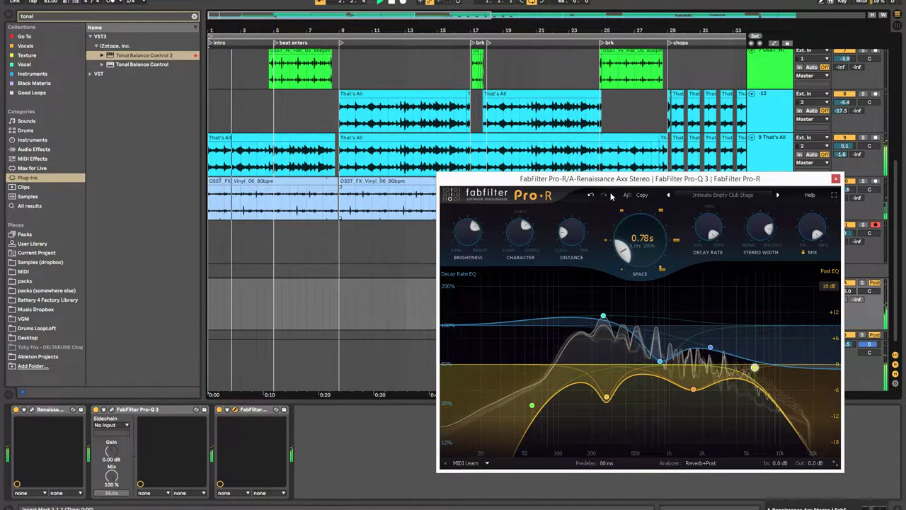
pyautogui.click(714, 194)
pyautogui.moveTo(718, 230)
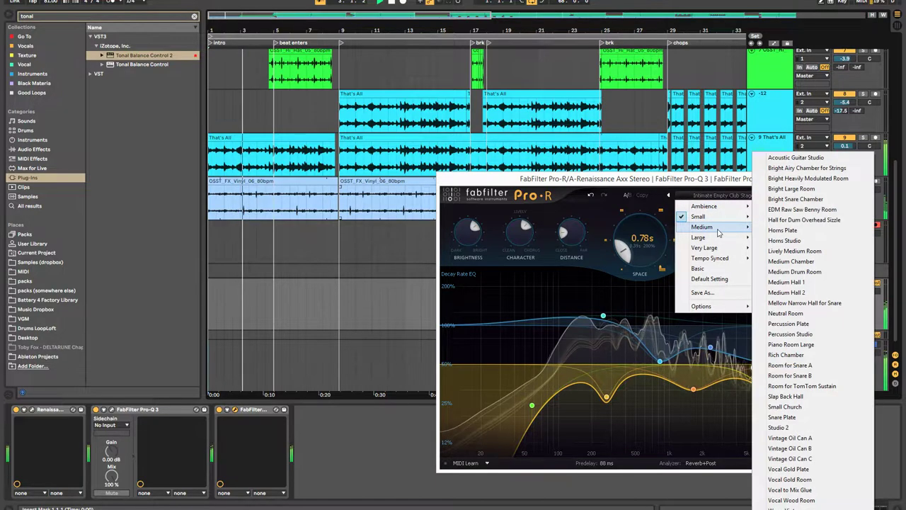
pyautogui.click(828, 345)
pyautogui.hotkey('ctrl', 'alt', 'p')
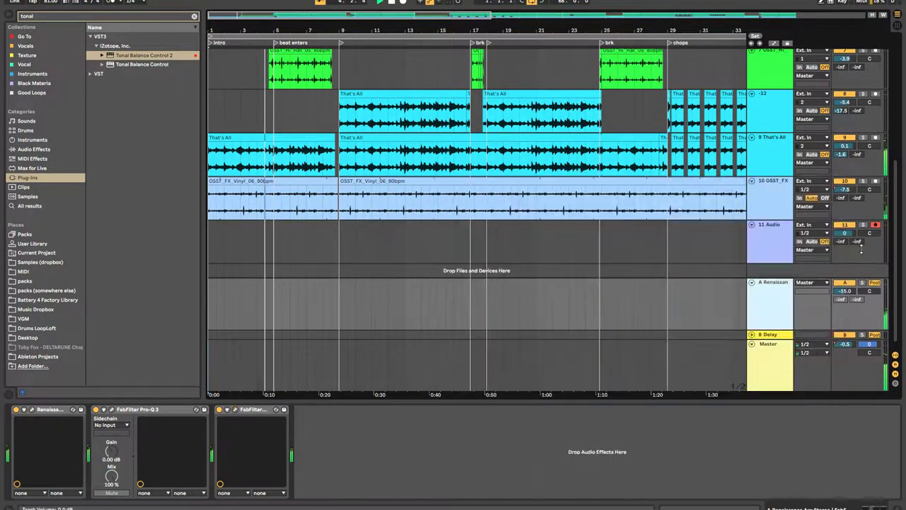
# Step: Solo return A, raise its volume to -6.2 dB and bypass its Renaissance Axx
pyautogui.click(861, 283)
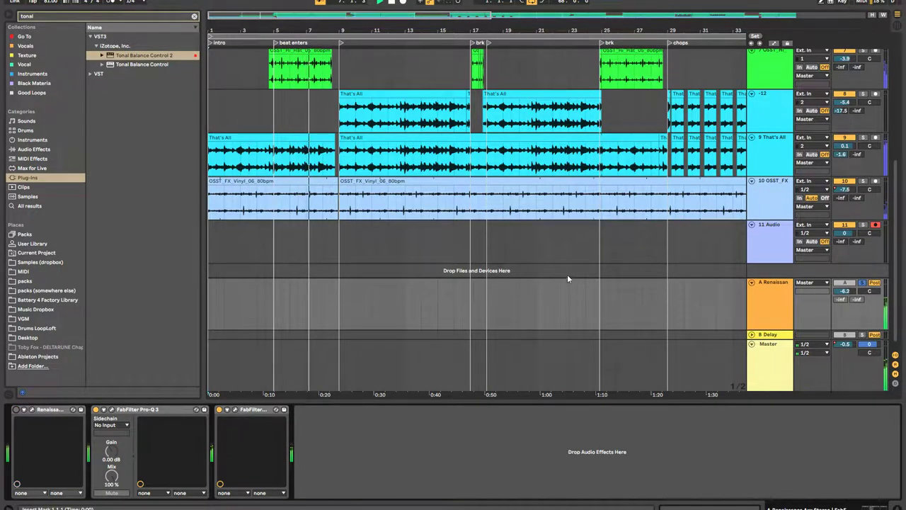
# Step: Set the sends to return A to -16.6 dB on the kick and -14.0 dB on the full drum loop
pyautogui.scroll(5, 570, 276)
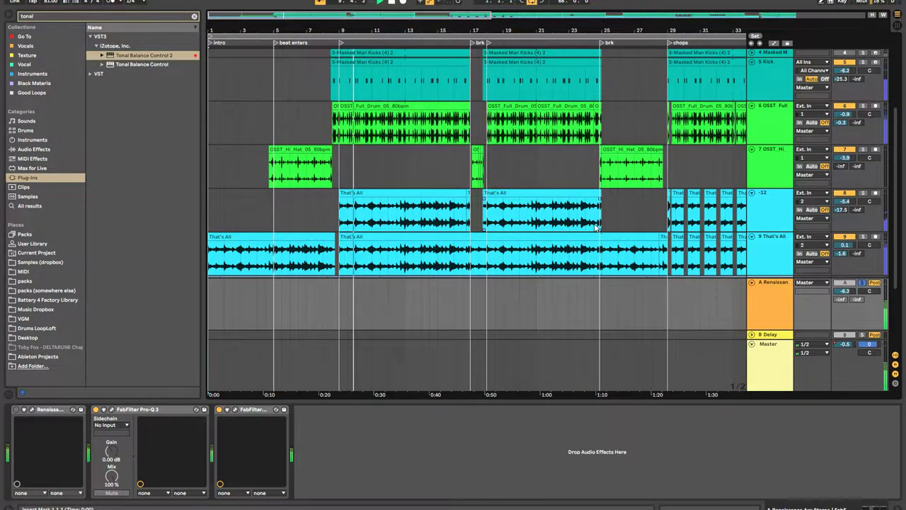
pyautogui.scroll(1, 861, 138)
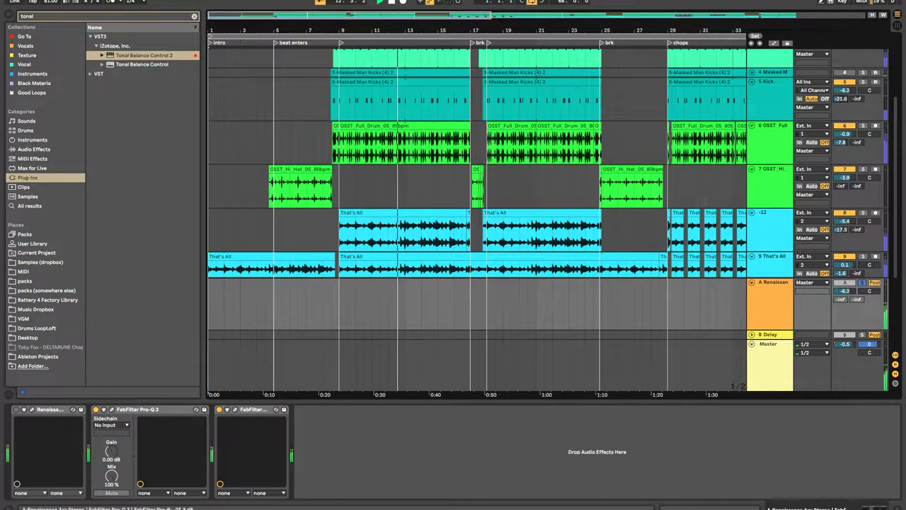
pyautogui.scroll(4, 844, 119)
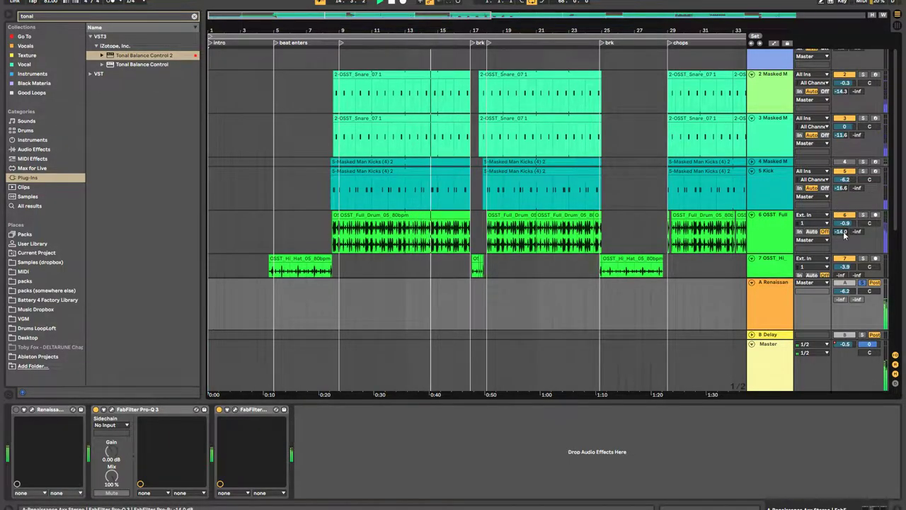
# Step: In return A's Pro-Q 3, move the mid bell cut to about 3058 Hz and -4.16 dB, raise the blue high band, and close the window
pyautogui.click(112, 412)
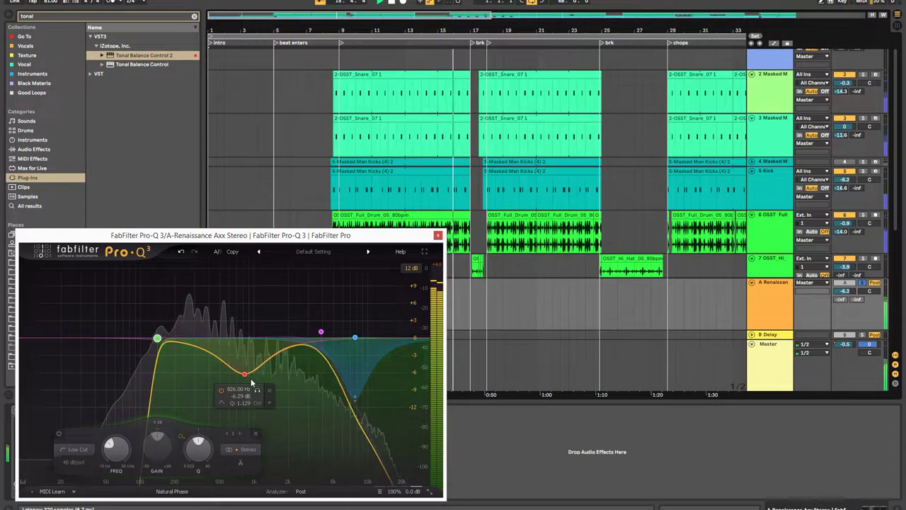
pyautogui.moveTo(245, 373); pyautogui.dragTo(309, 361)
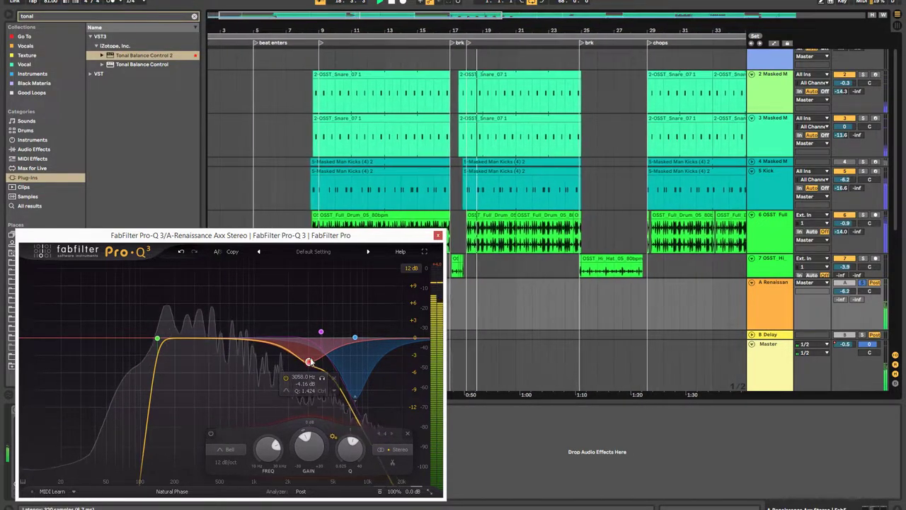
pyautogui.moveTo(356, 338); pyautogui.dragTo(361, 316)
pyautogui.click(438, 235)
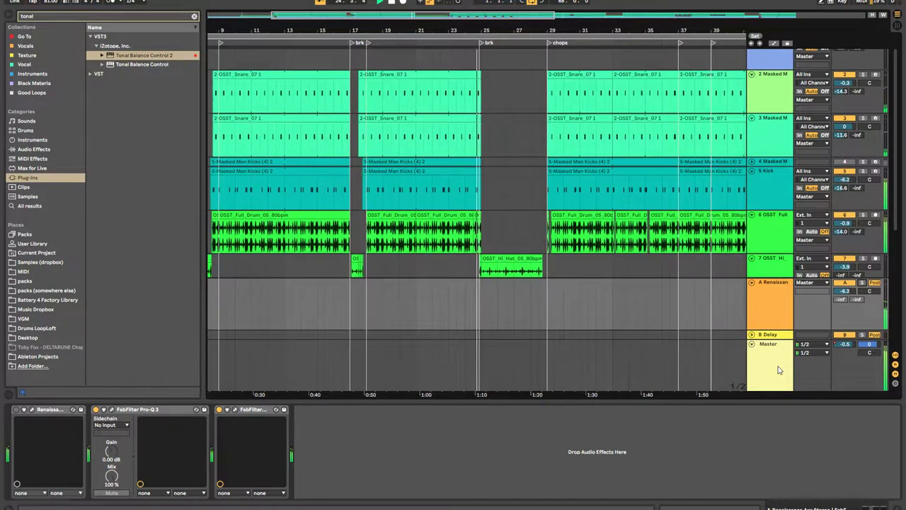
# Step: Rename return A as reverb and delete the Renaissance Axx compressor from its effect chain
pyautogui.hotkey('ctrl', 'z')
pyautogui.scroll(-5, 643, 228)
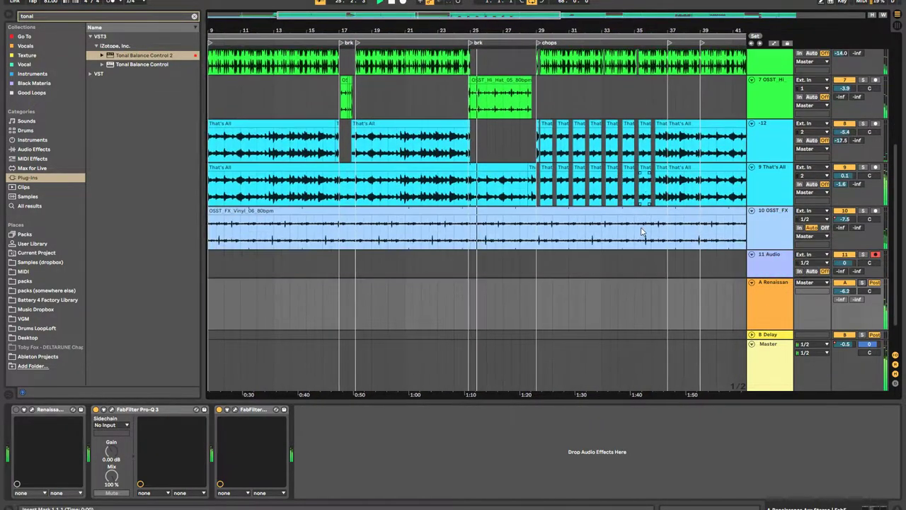
pyautogui.click(755, 298)
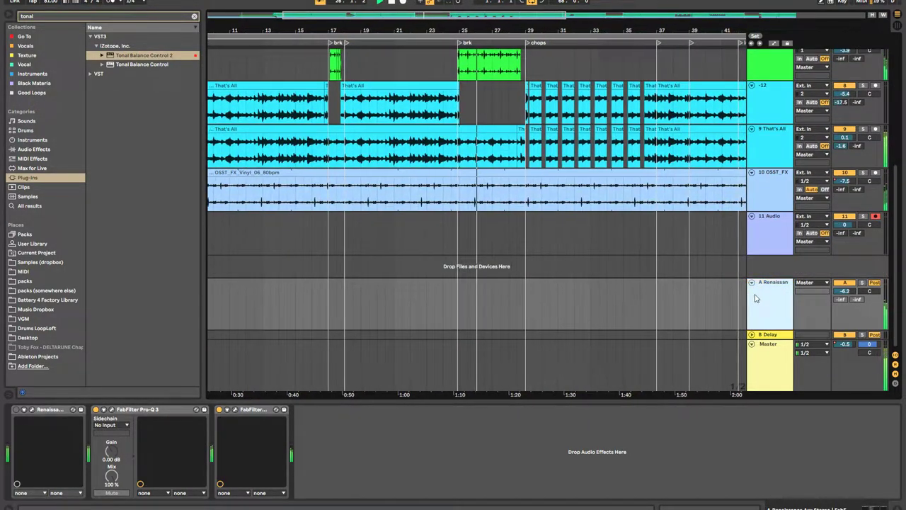
pyautogui.hotkey('ctrl', 'r')
pyautogui.write('reverb')
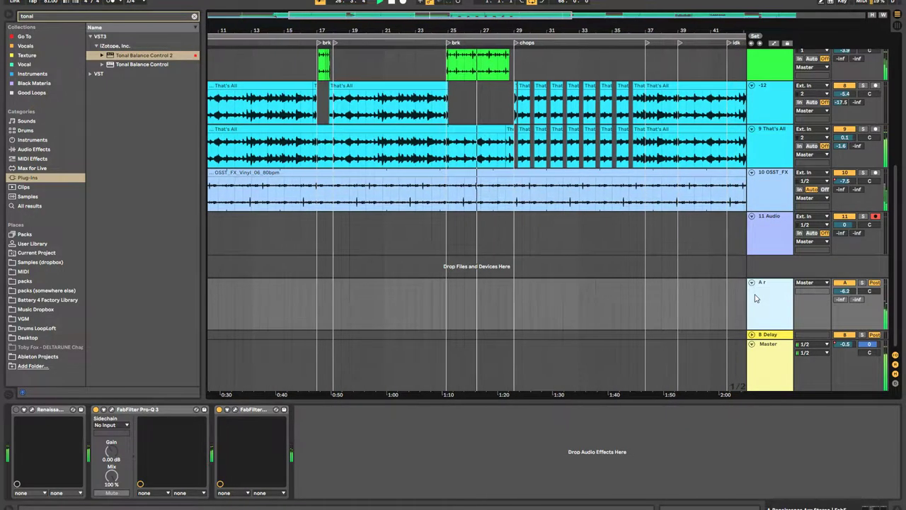
pyautogui.press('Return')
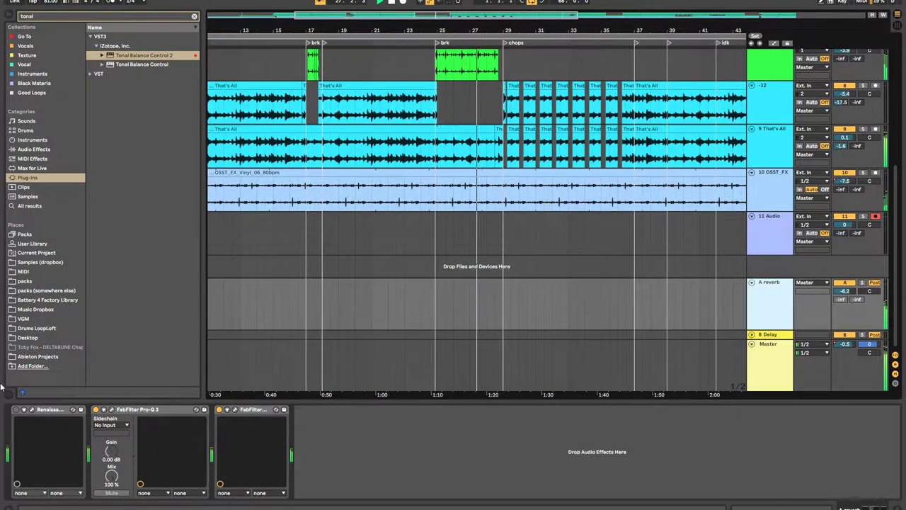
pyautogui.click(61, 410)
pyautogui.press('Delete')
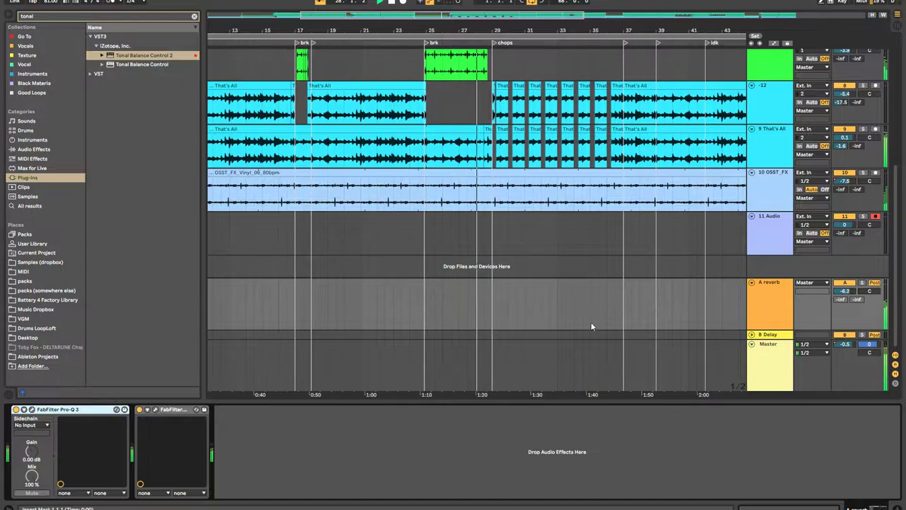
pyautogui.hotkey('alt', 'Tab')
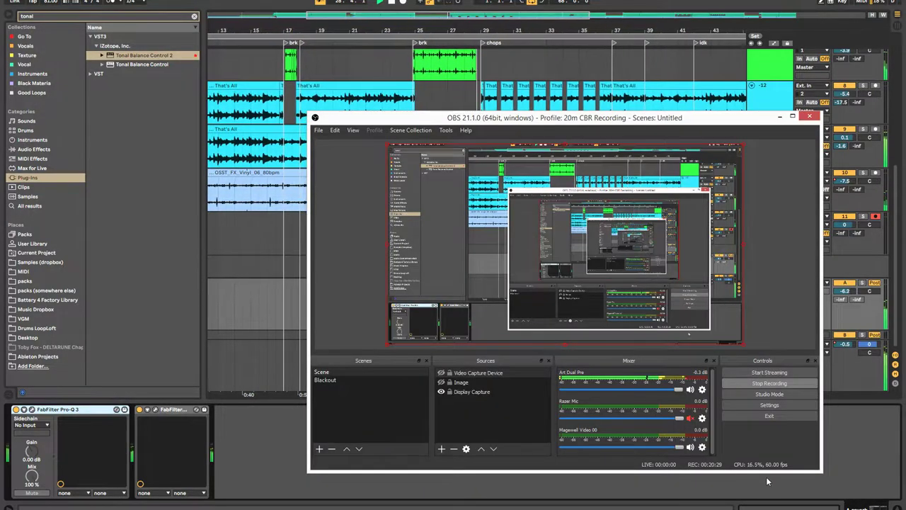
pyautogui.hotkey('alt', 'Tab')
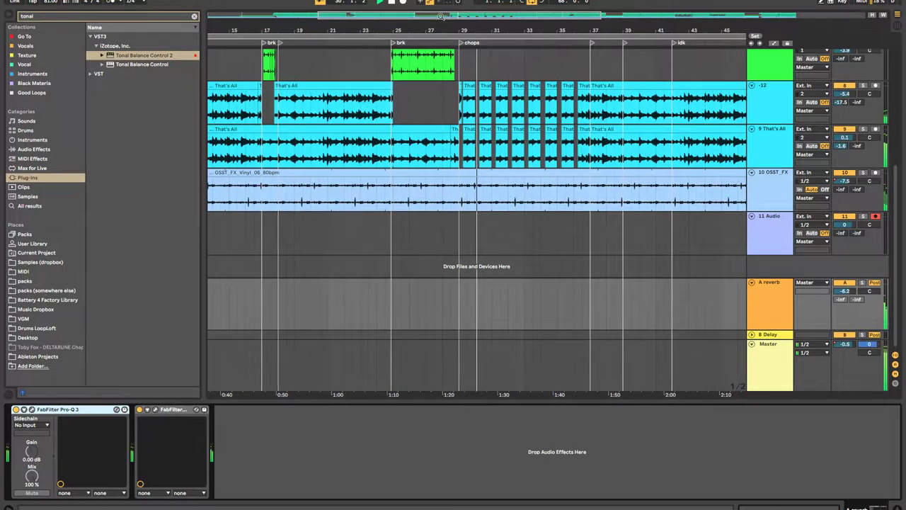
pyautogui.press('-')
pyautogui.scroll(6, 489, 83)
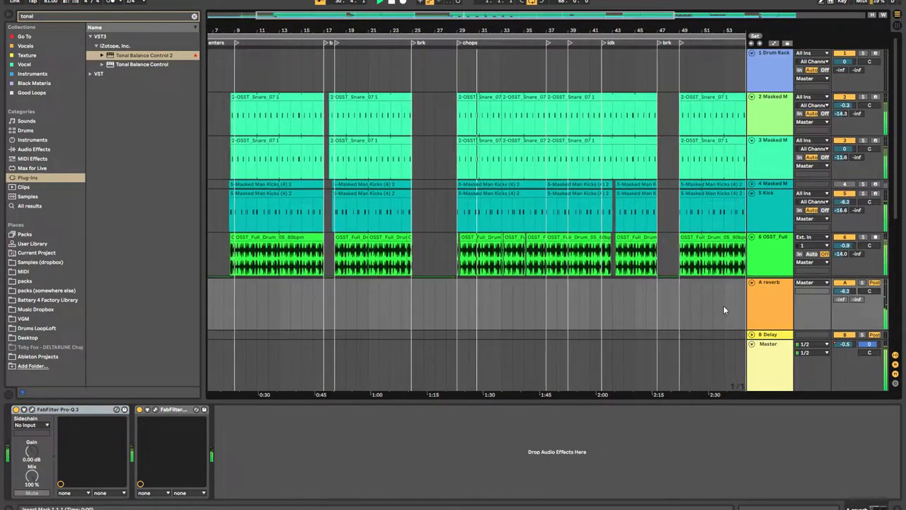
pyautogui.scroll(-6, 718, 294)
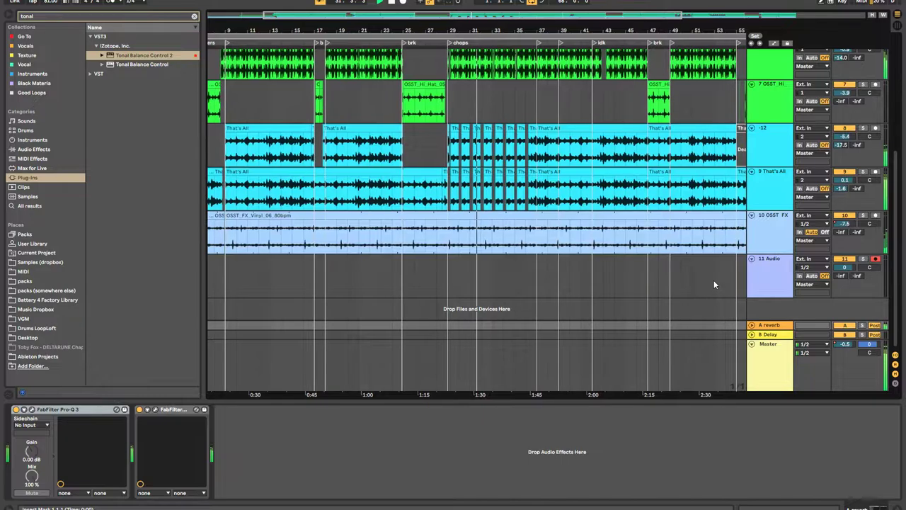
# Step: Switch to OBS and add a new Text (Pango) source to the scene, keeping the default source name
pyautogui.hotkey('alt', 'Tab')
pyautogui.rightClick(468, 408)
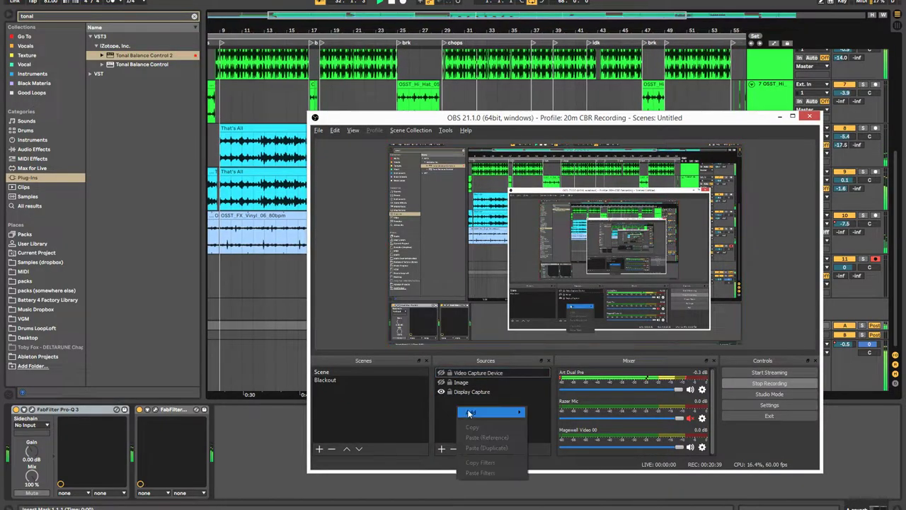
pyautogui.moveTo(487, 413)
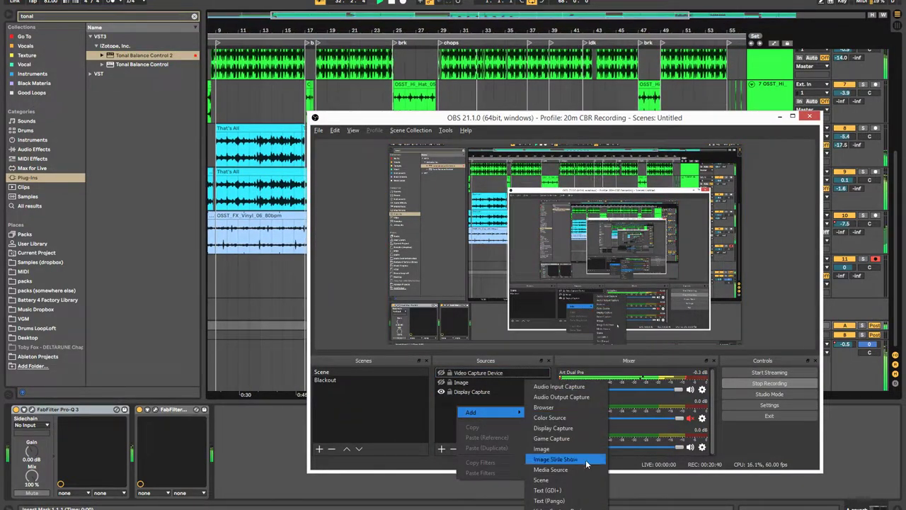
pyautogui.click(547, 500)
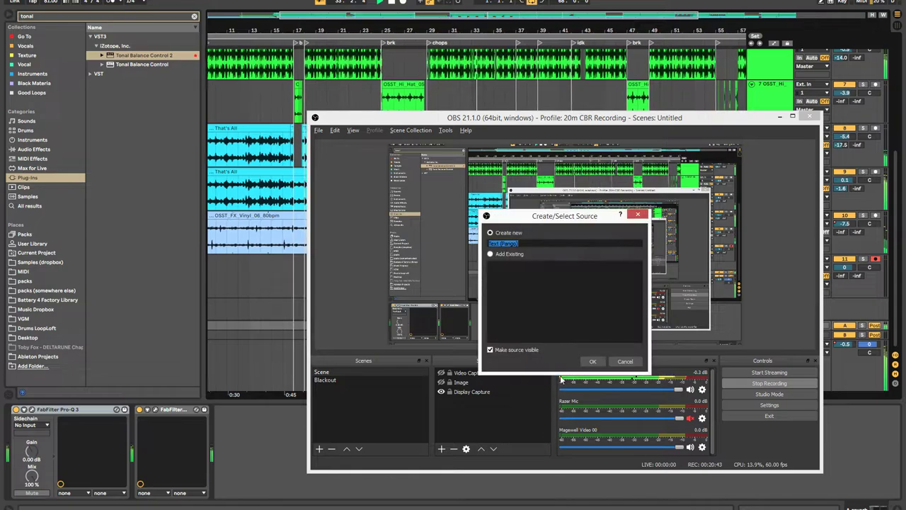
pyautogui.press('Return')
# Step: Enter "Thanks for watching!!" as the text source's content
pyautogui.write('Tahnks')
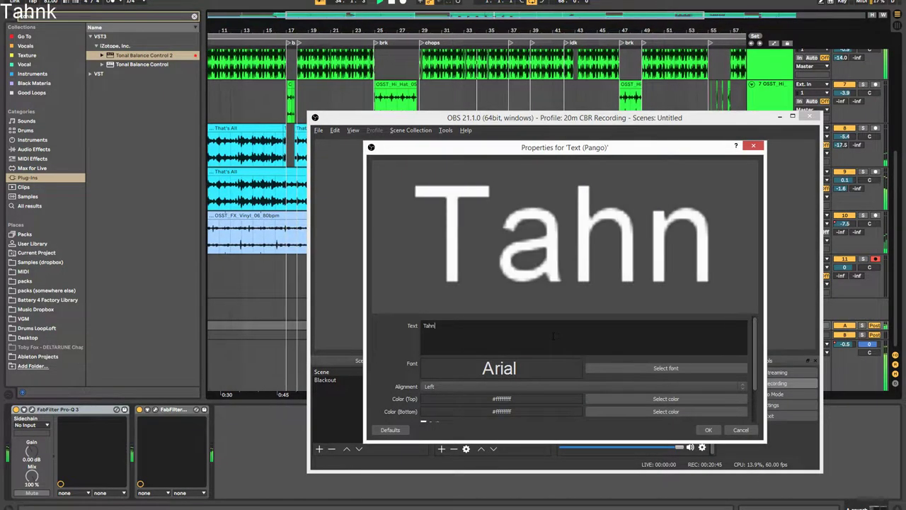
pyautogui.press('BackSpace')
pyautogui.press('BackSpace')
pyautogui.press('BackSpace')
pyautogui.press('BackSpace')
pyautogui.press('BackSpace')
pyautogui.write('hanks f')
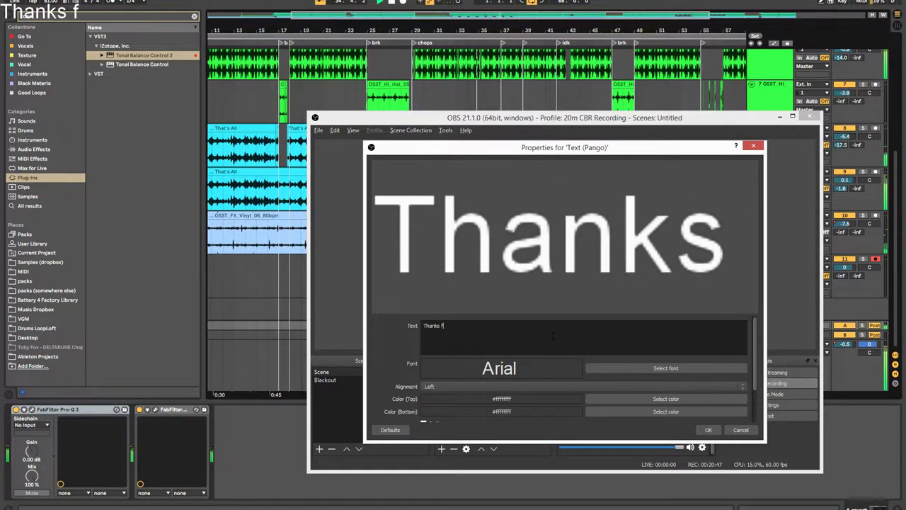
pyautogui.write('or watching!!')
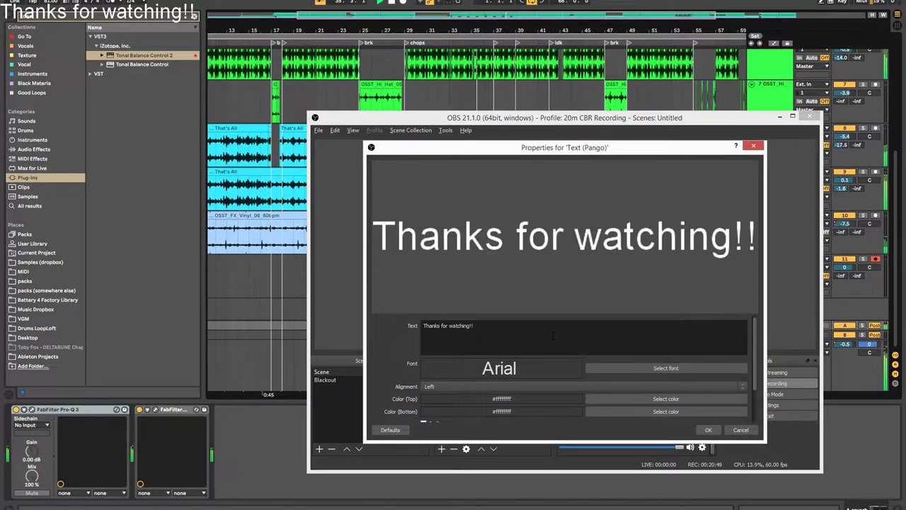
# Step: Change the text source's font to The Font Against Giygas Regular
pyautogui.click(602, 369)
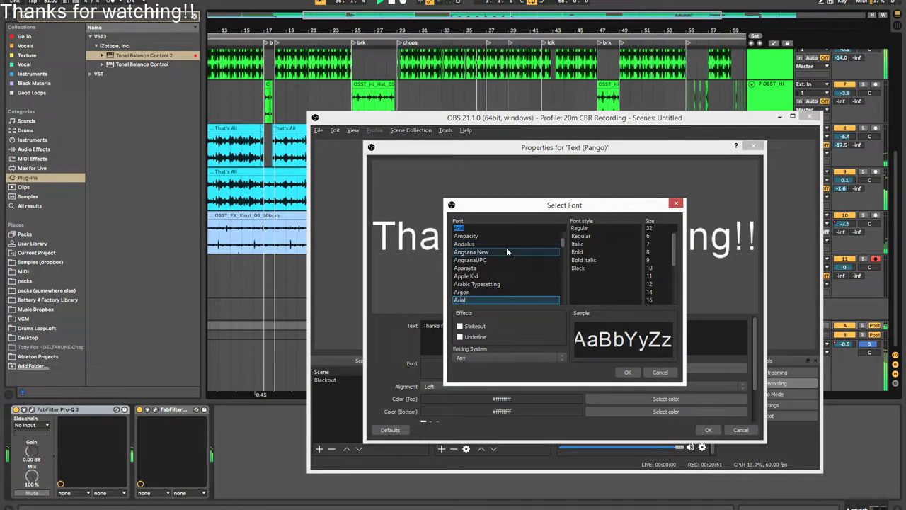
pyautogui.write('f')
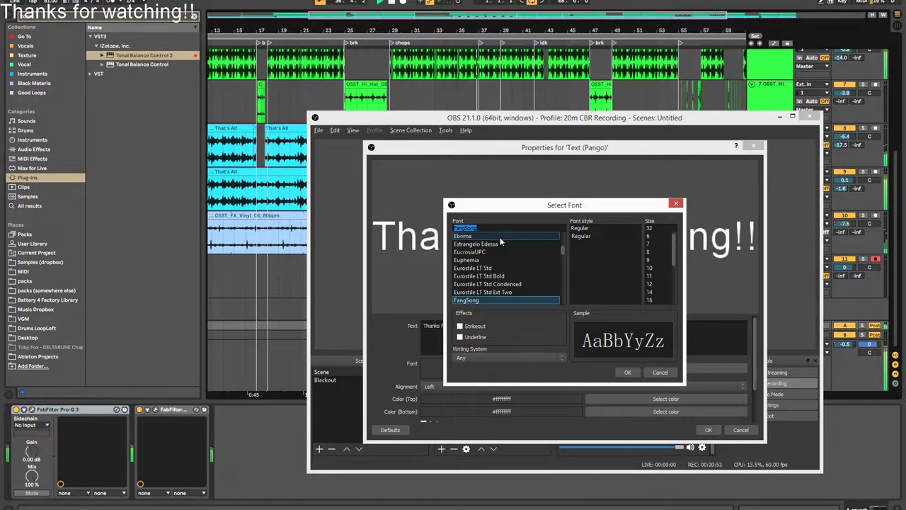
pyautogui.write('u')
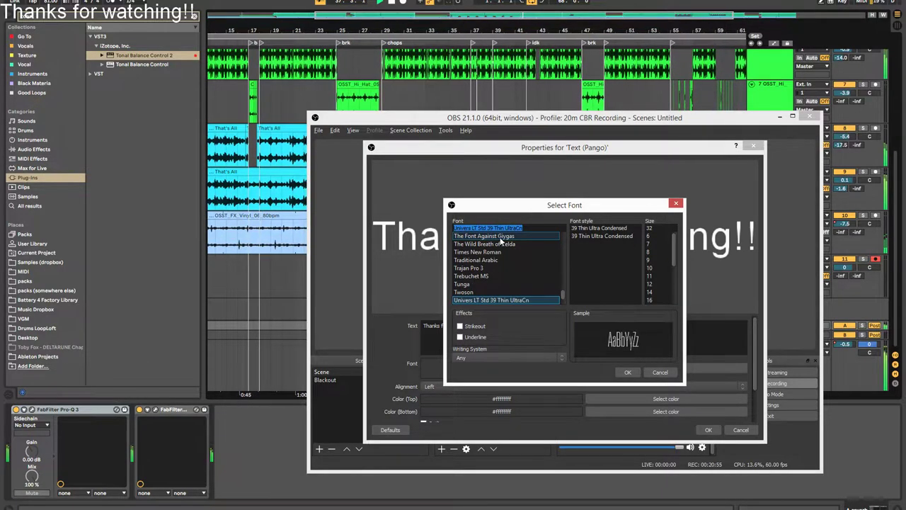
pyautogui.click(628, 373)
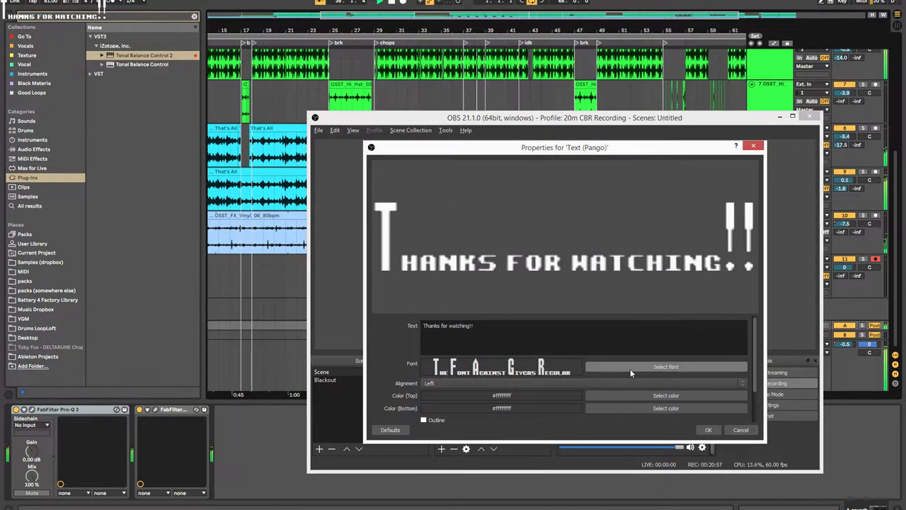
# Step: Replace the source's text with "THANKS FOR WATHCING lol" and accept the text properties
pyautogui.write('THANKS')
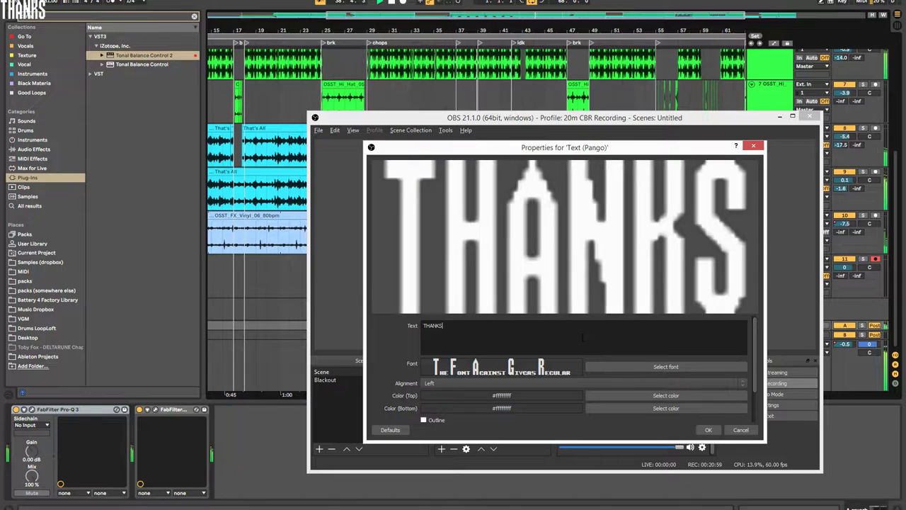
pyautogui.write(' FOR WATHCING lol')
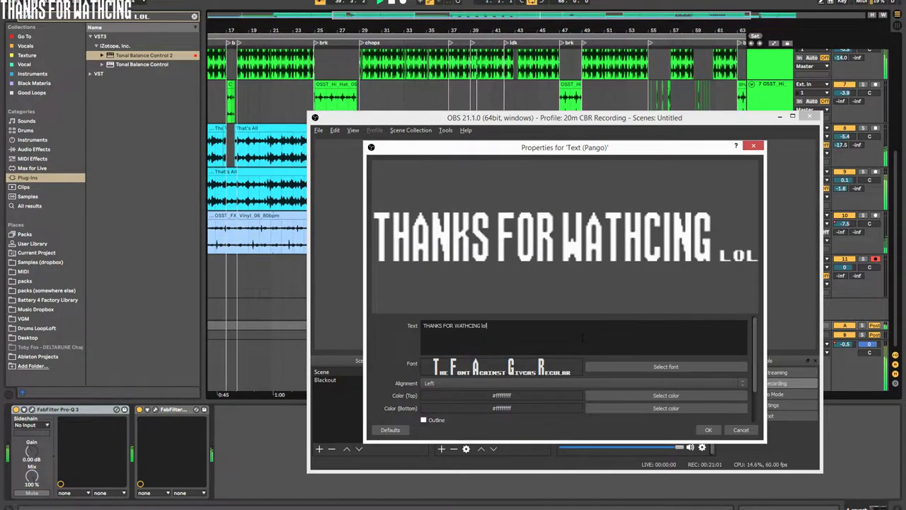
pyautogui.click(708, 430)
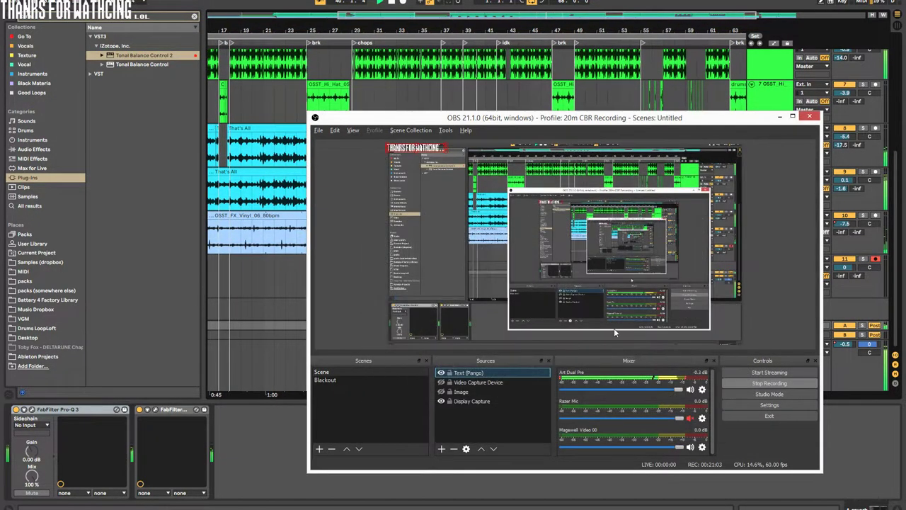
# Step: Enlarge the text source across nearly the full width of the canvas's upper part and move the OBS window lower on the desktop
pyautogui.moveTo(446, 155); pyautogui.dragTo(514, 207)
pyautogui.moveTo(567, 122); pyautogui.dragTo(619, 267)
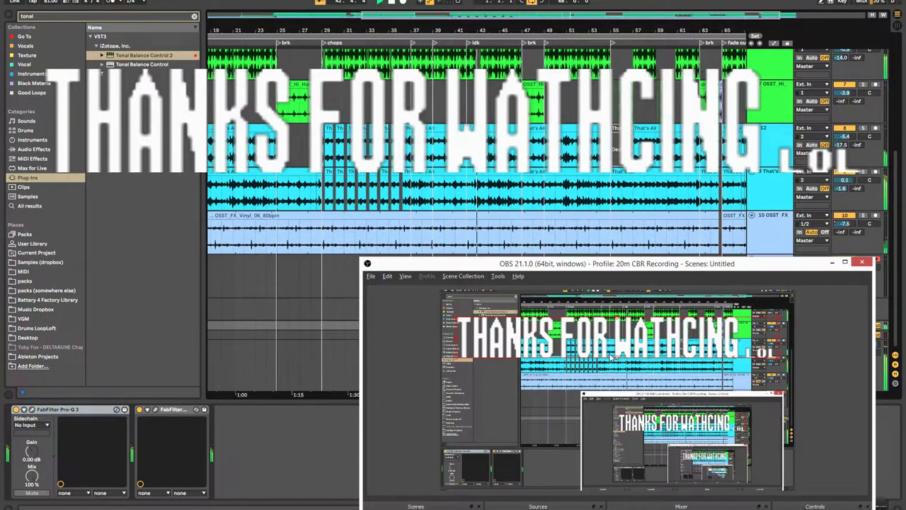